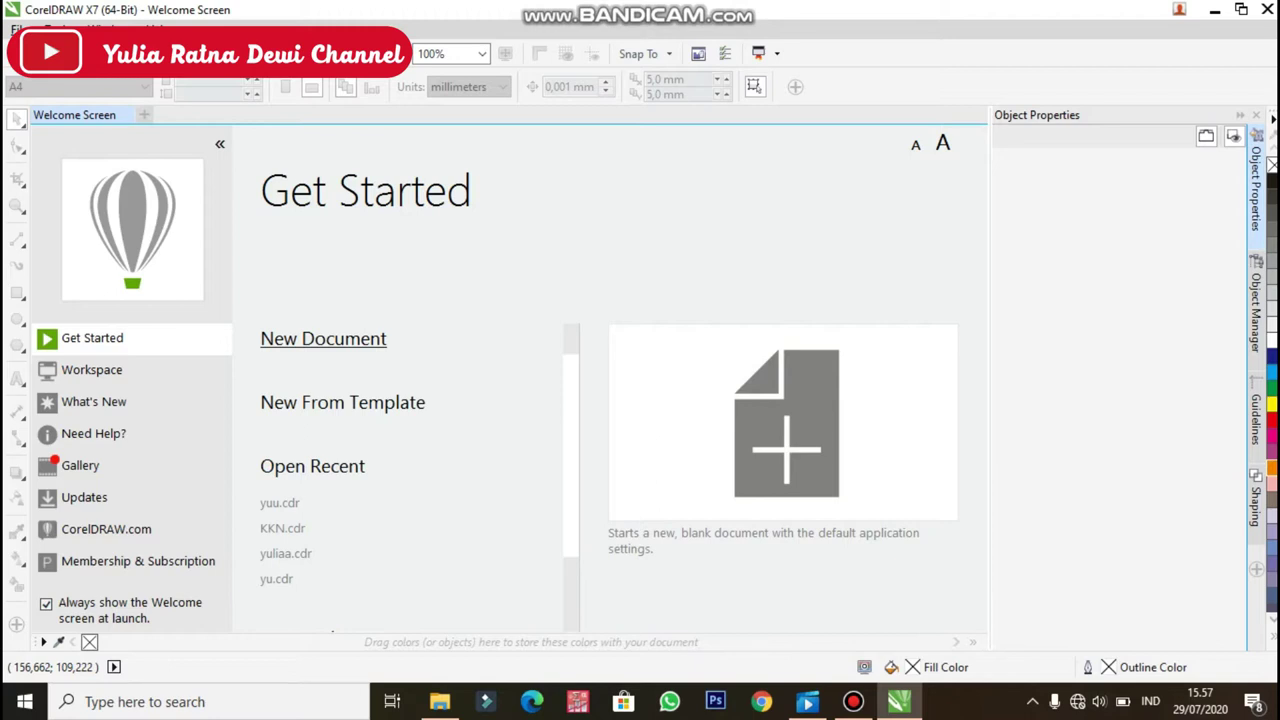
Start setting up a new document with the A4 page size in portrait format.
left_click(323, 338)
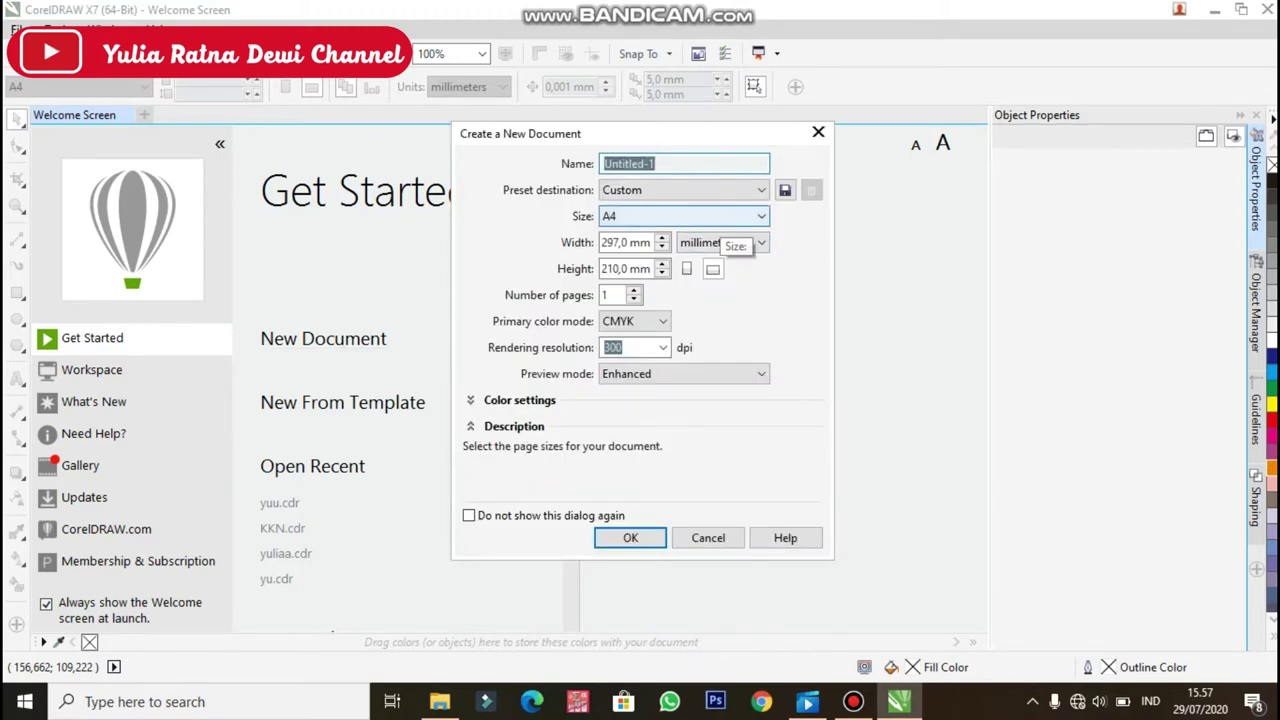
left_click(721, 217)
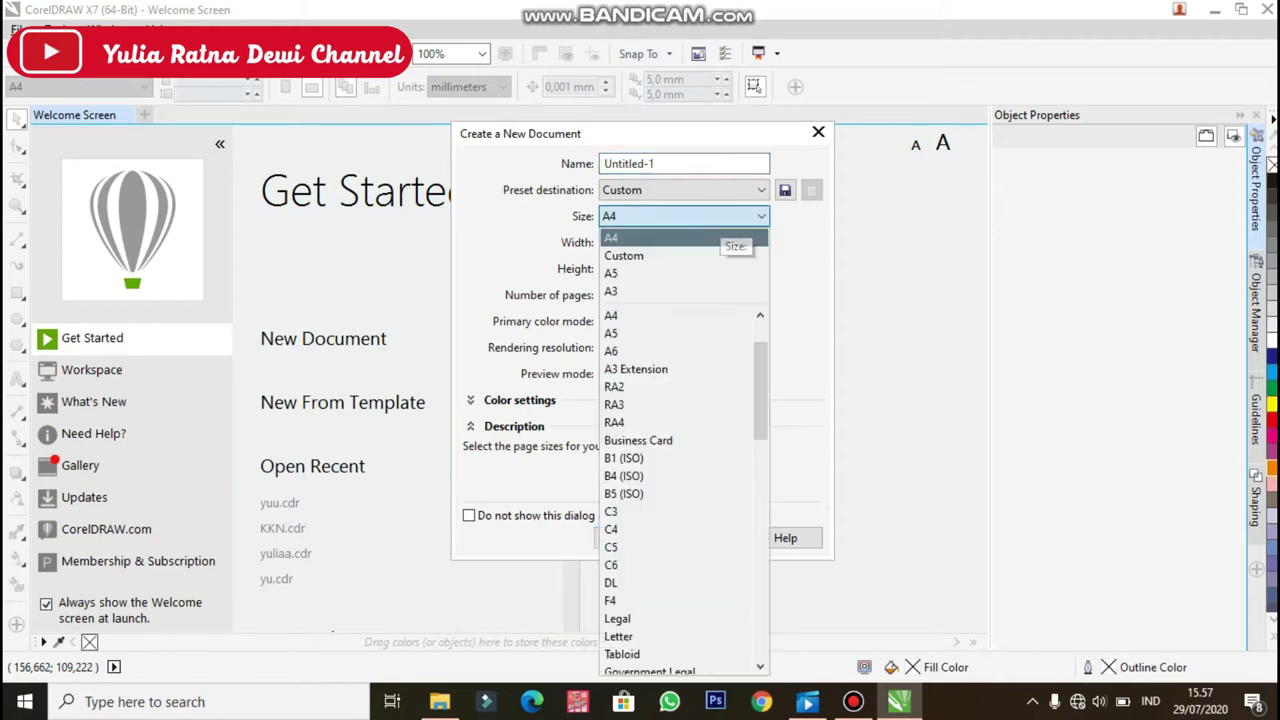
left_click(722, 256)
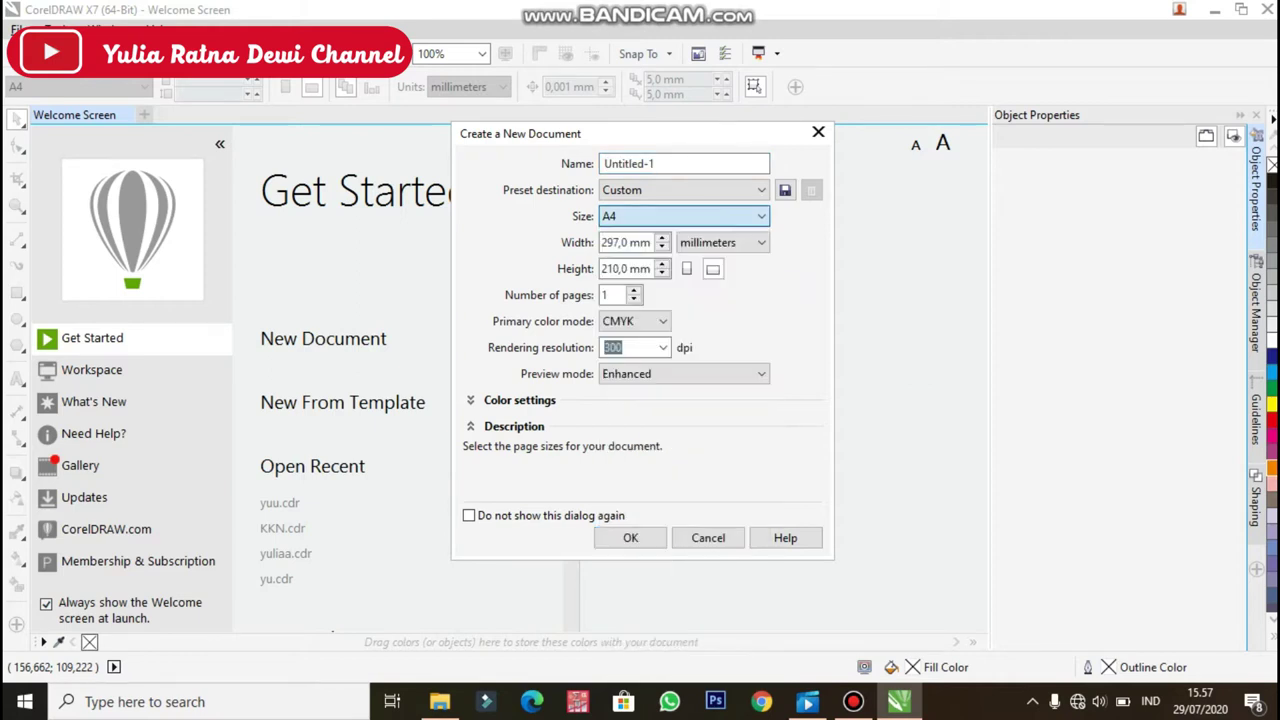
key("Down")
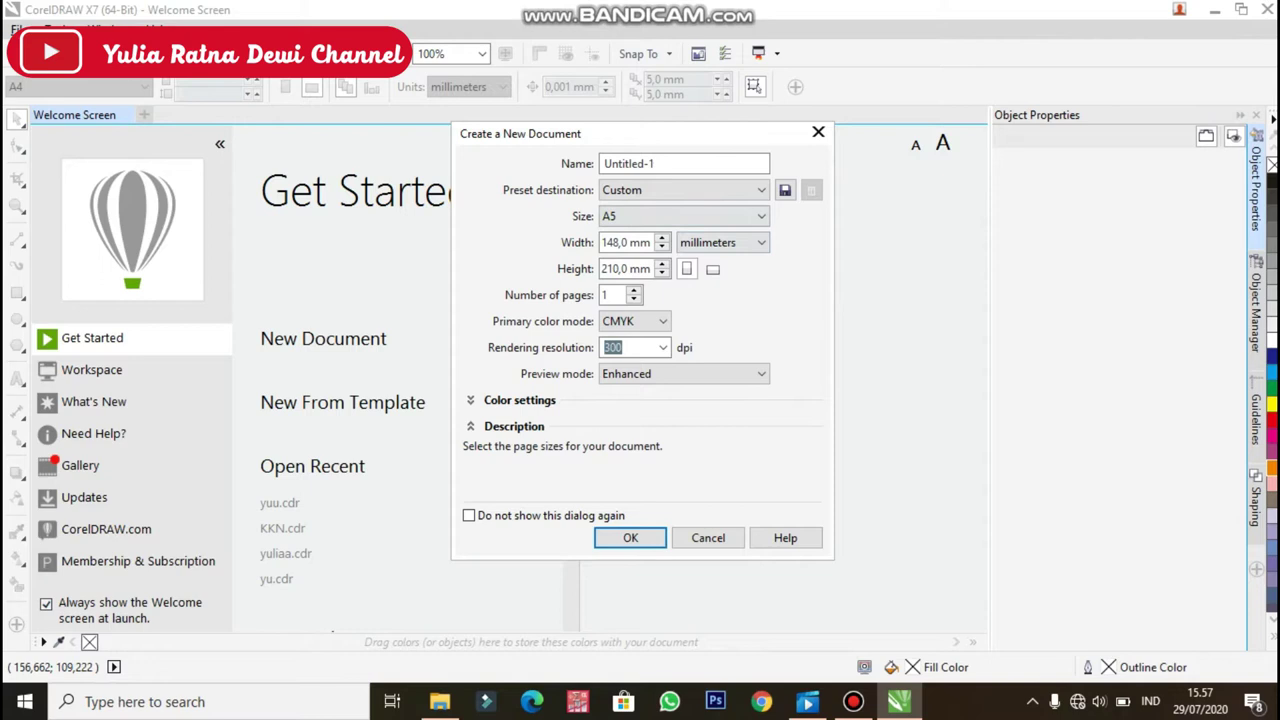
left_click(722, 216)
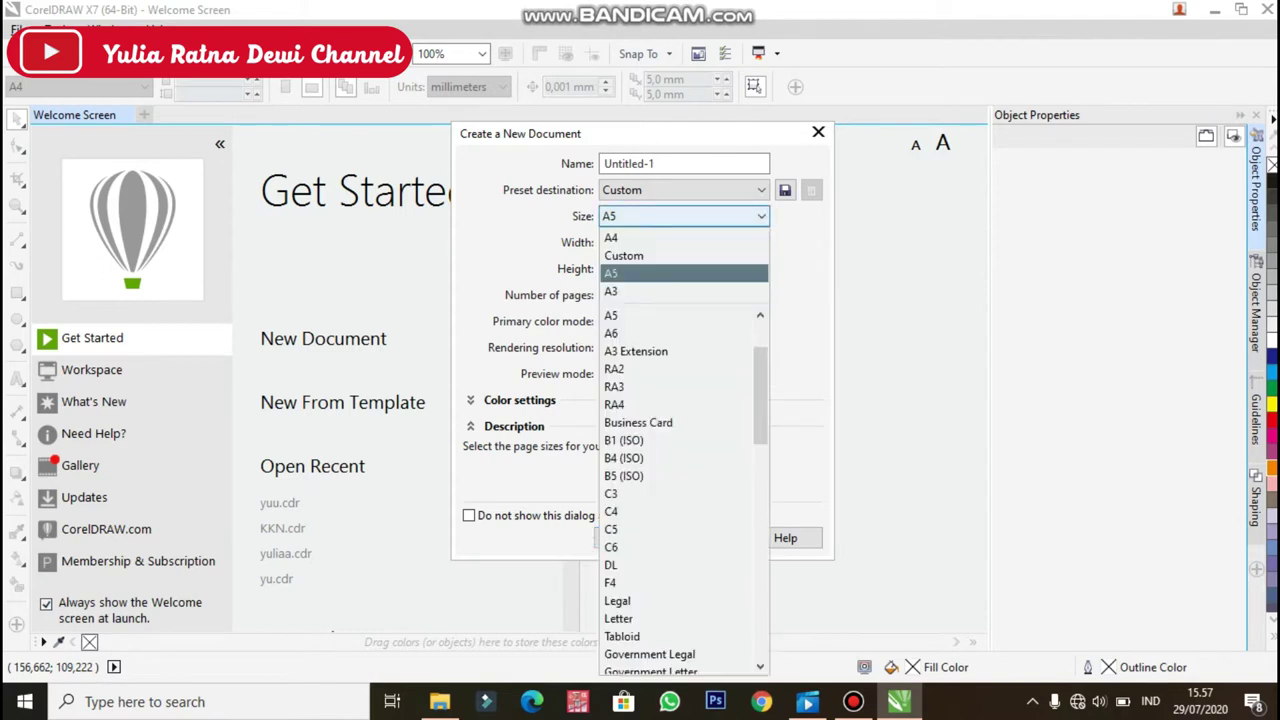
key("Up")
key("Up")
key("Up")
key("Return")
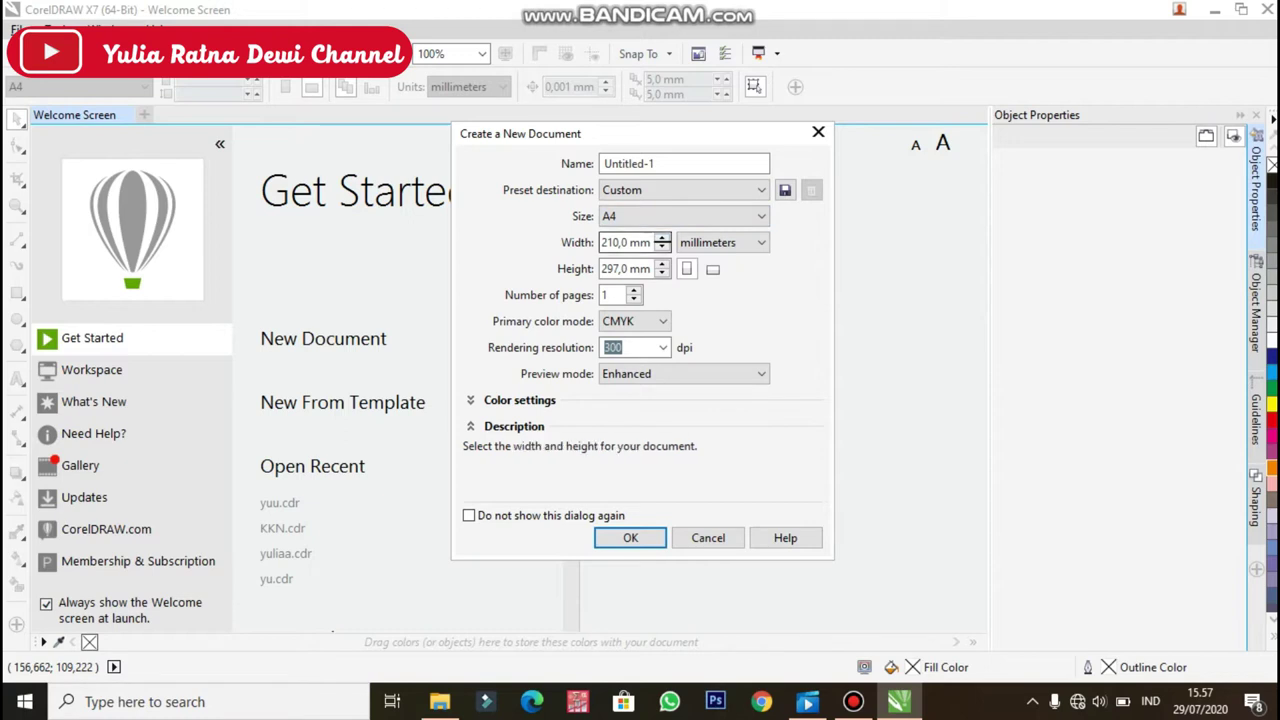
Set the new document's page width to 400 mm and height to 600 mm, and create it.
left_click_drag(654, 243, 599, 242)
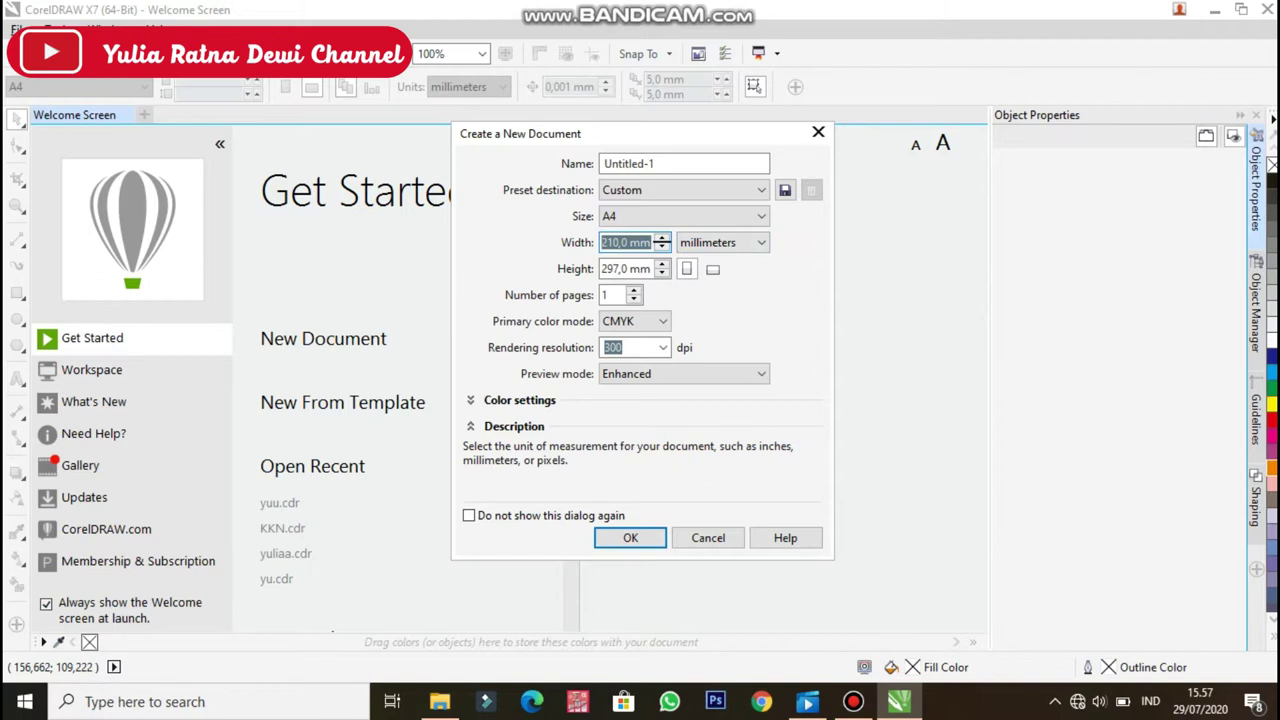
left_click(604, 268)
left_click(604, 268)
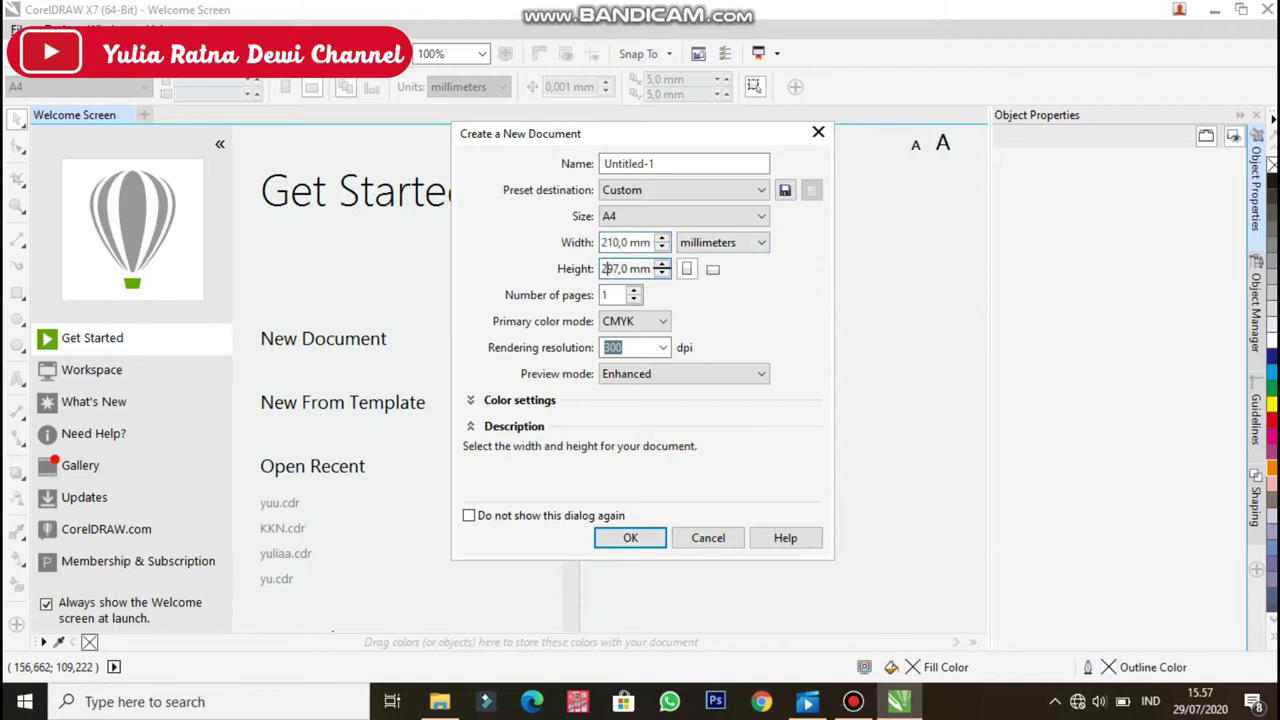
left_click_drag(643, 242, 601, 242)
key("BackSpace")
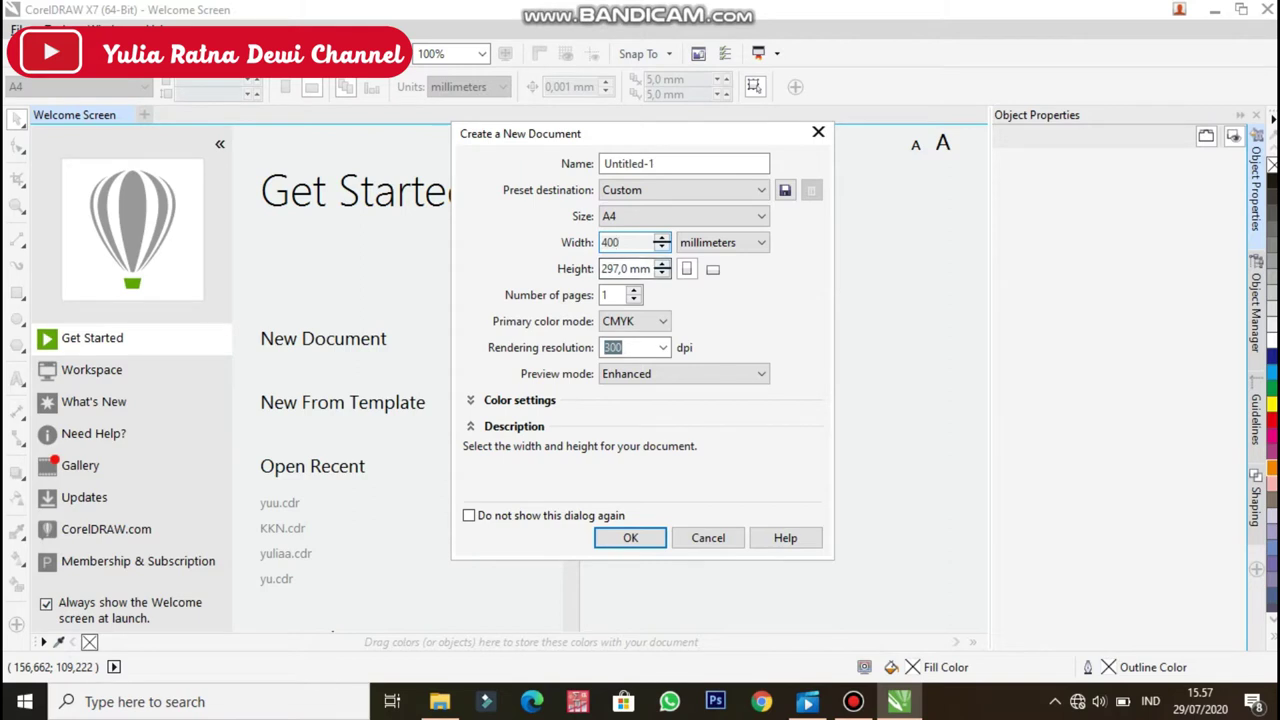
key("Tab")
type("50")
key("Return")
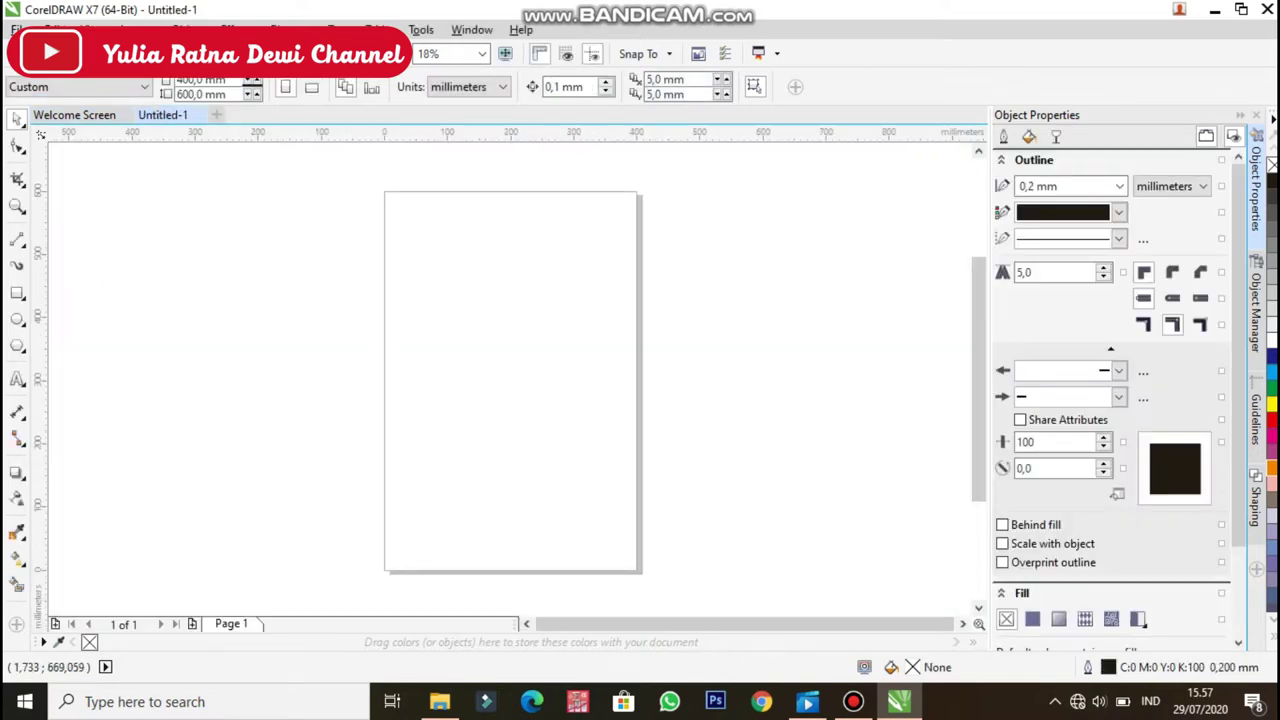
Resize the page to 200 mm wide and 300 mm high.
left_click_drag(229, 81, 150, 84)
type("200")
key("Tab")
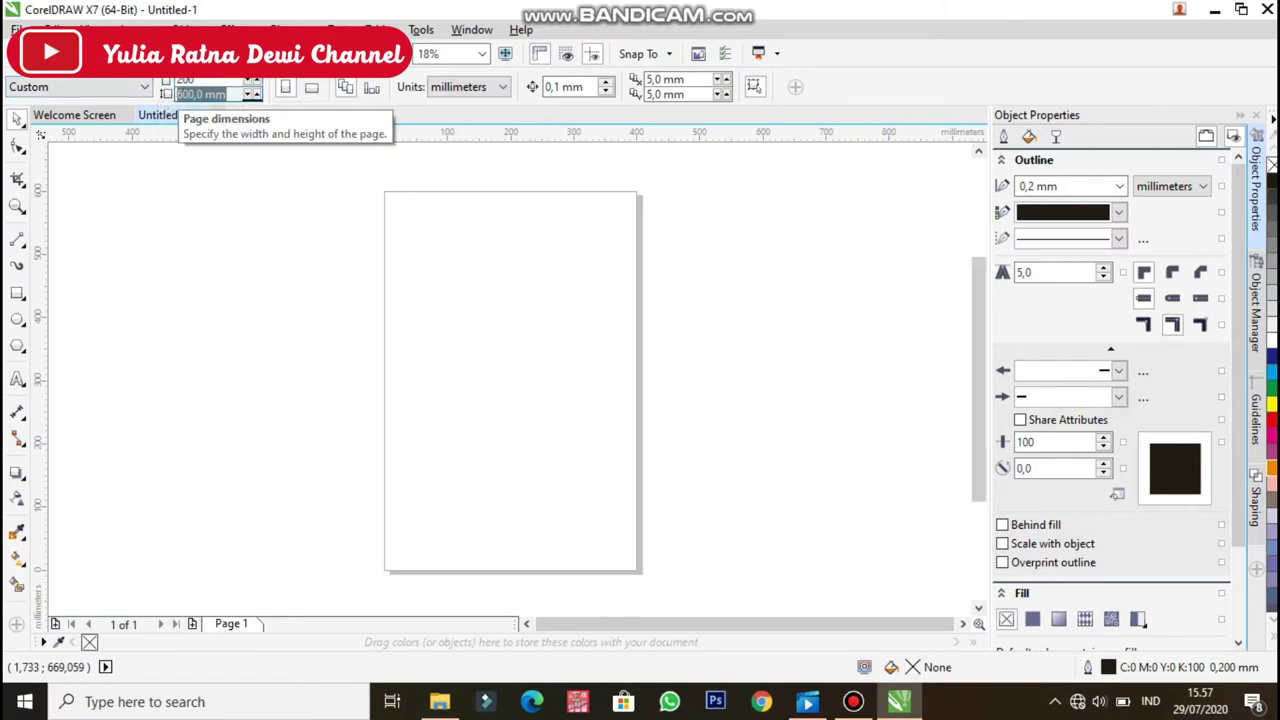
type("300")
key("Return")
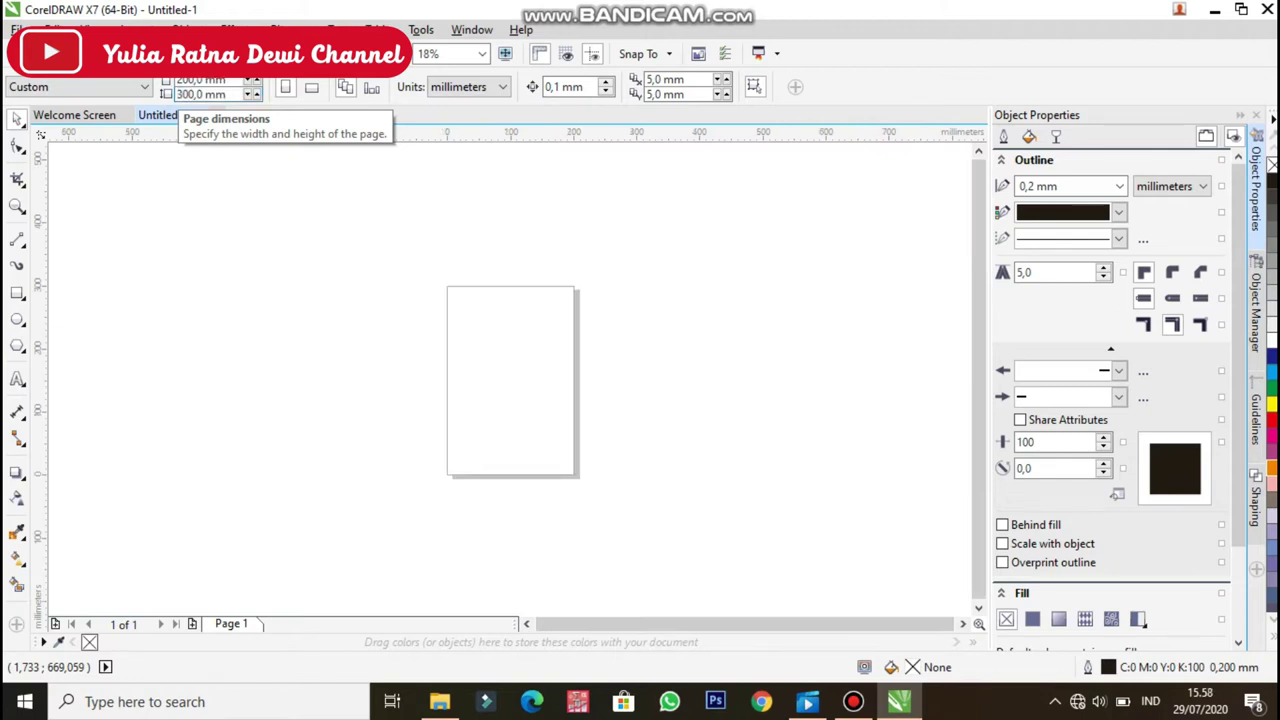
left_click(17, 205)
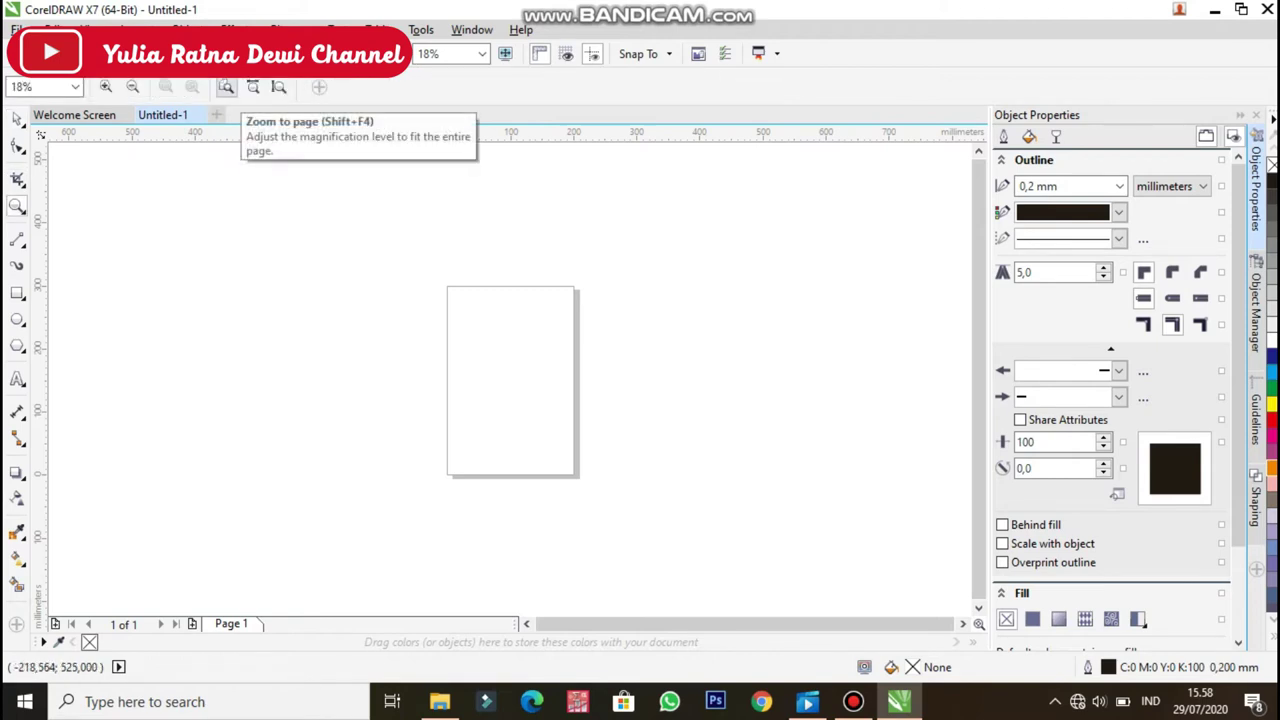
left_click(226, 87)
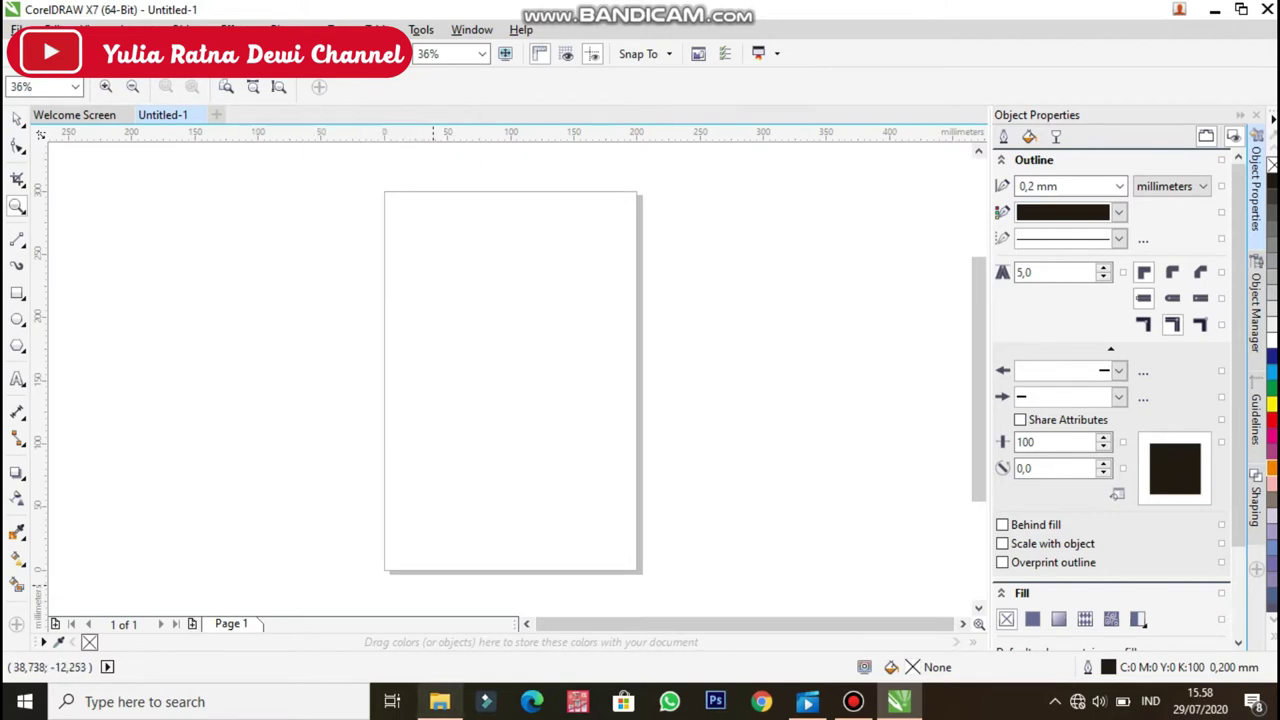
Switch to File Explorer and bring the photo _MG_0063 from the aku folder into the CorelDRAW document.
left_click(440, 701)
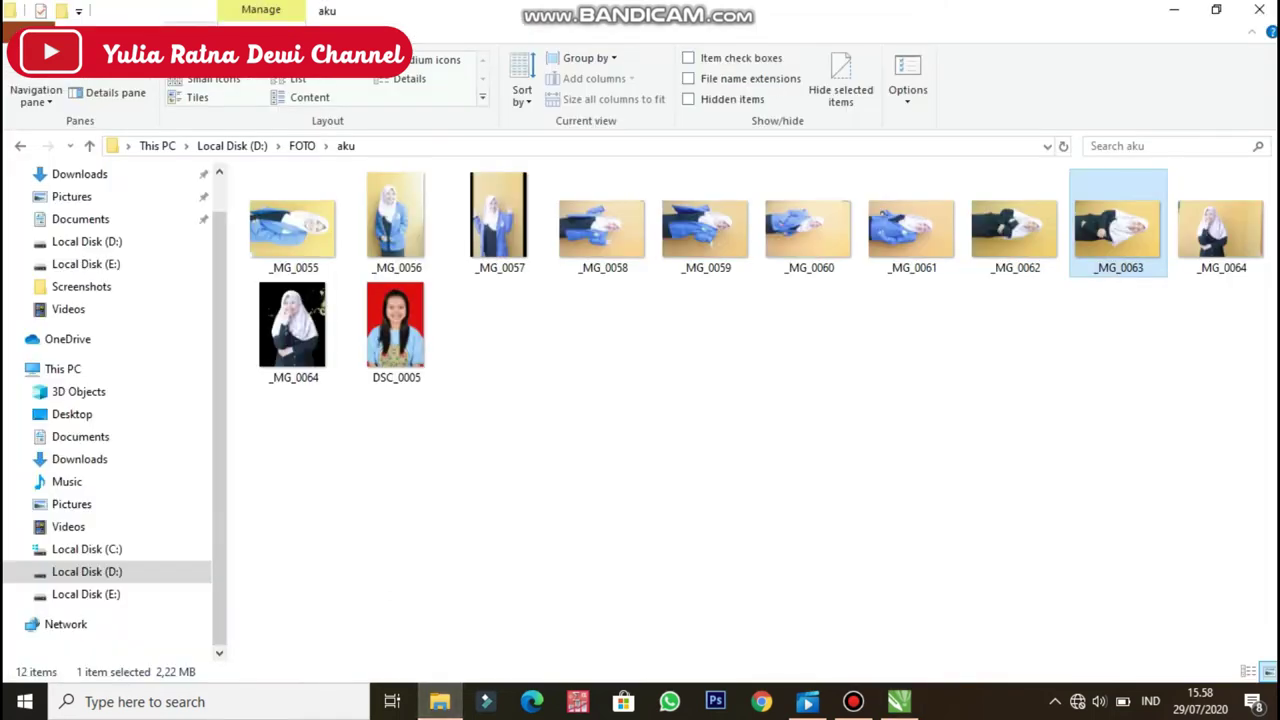
left_click_drag(1117, 225, 667, 353)
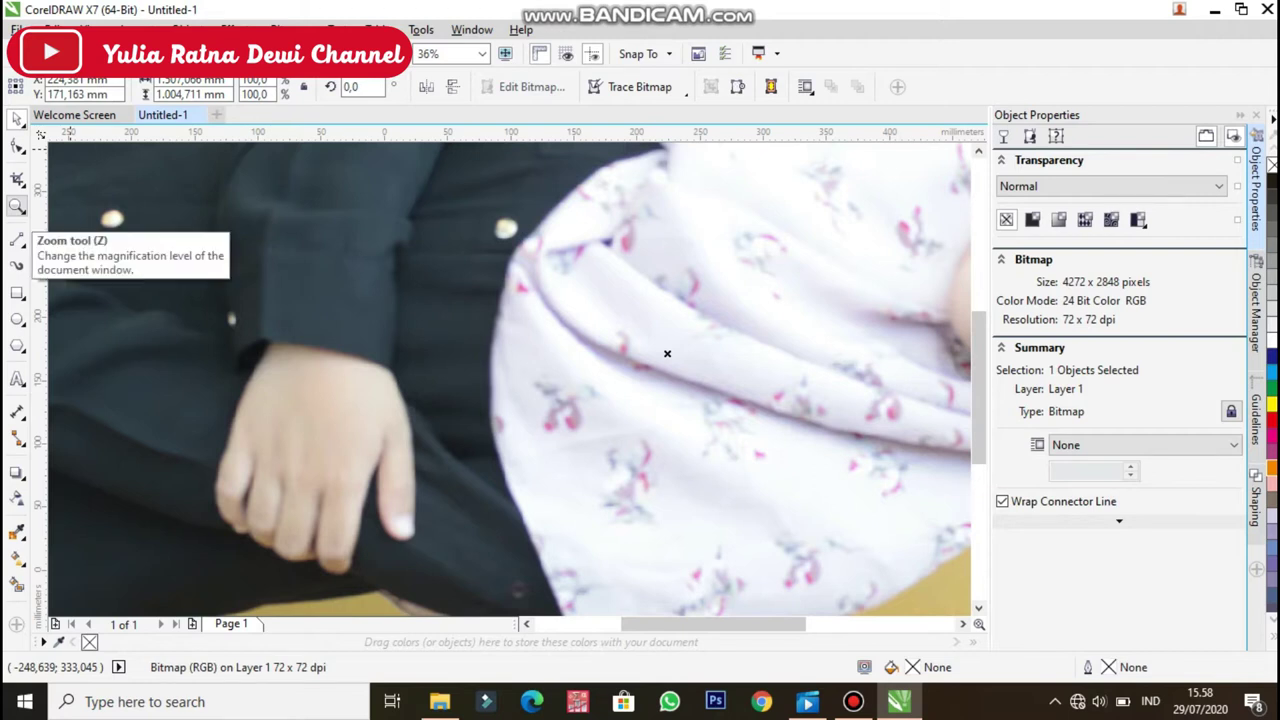
left_click(17, 205)
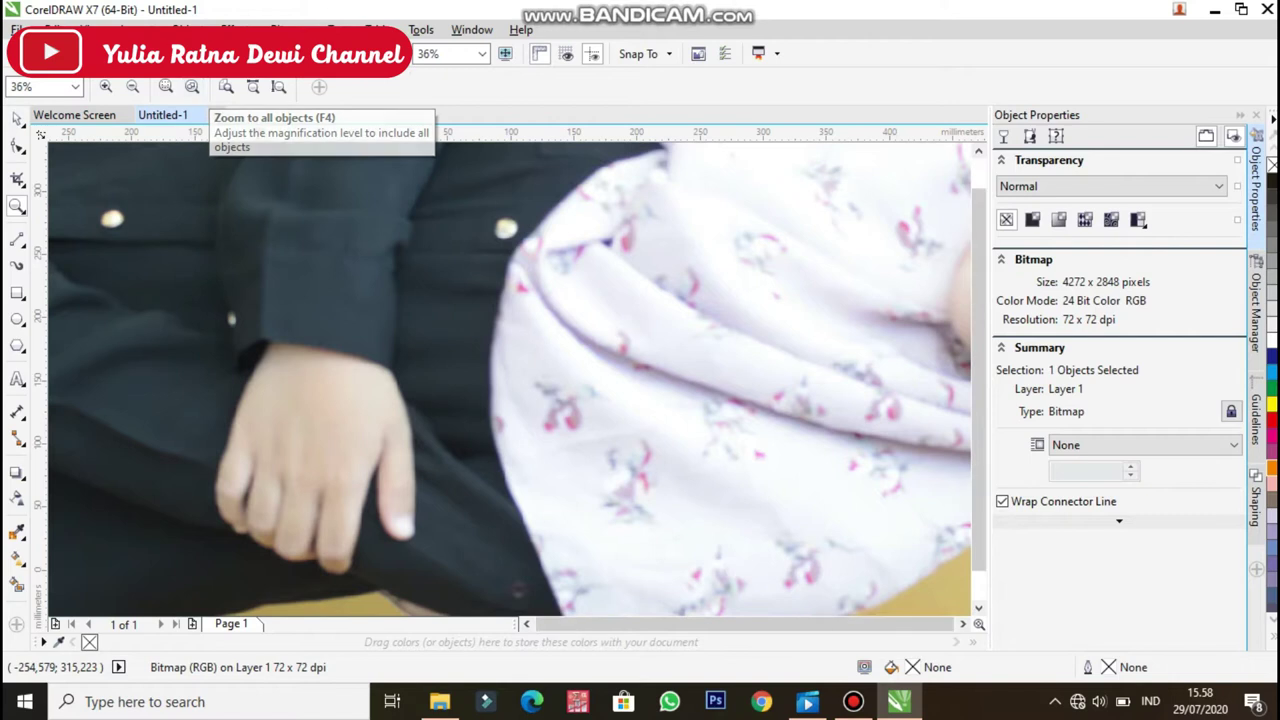
left_click(192, 86)
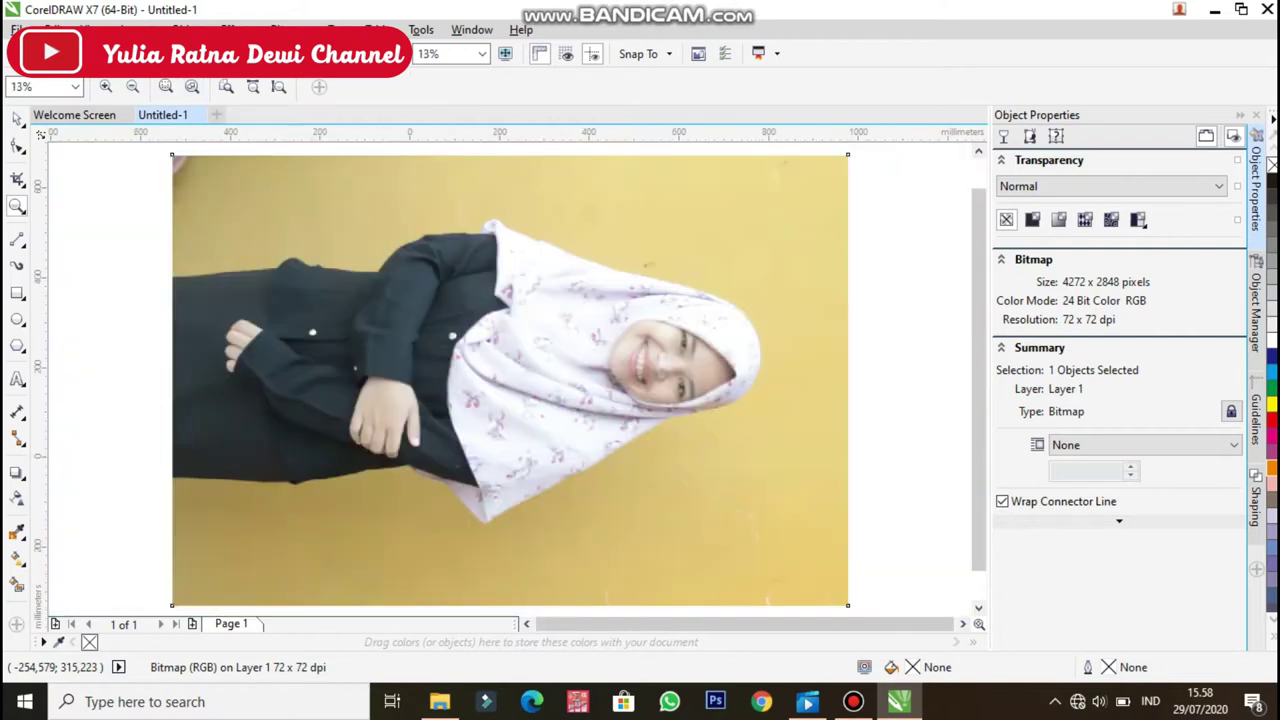
Rotate the imported photo 90 degrees so that the person stands upright.
left_click(382, 283)
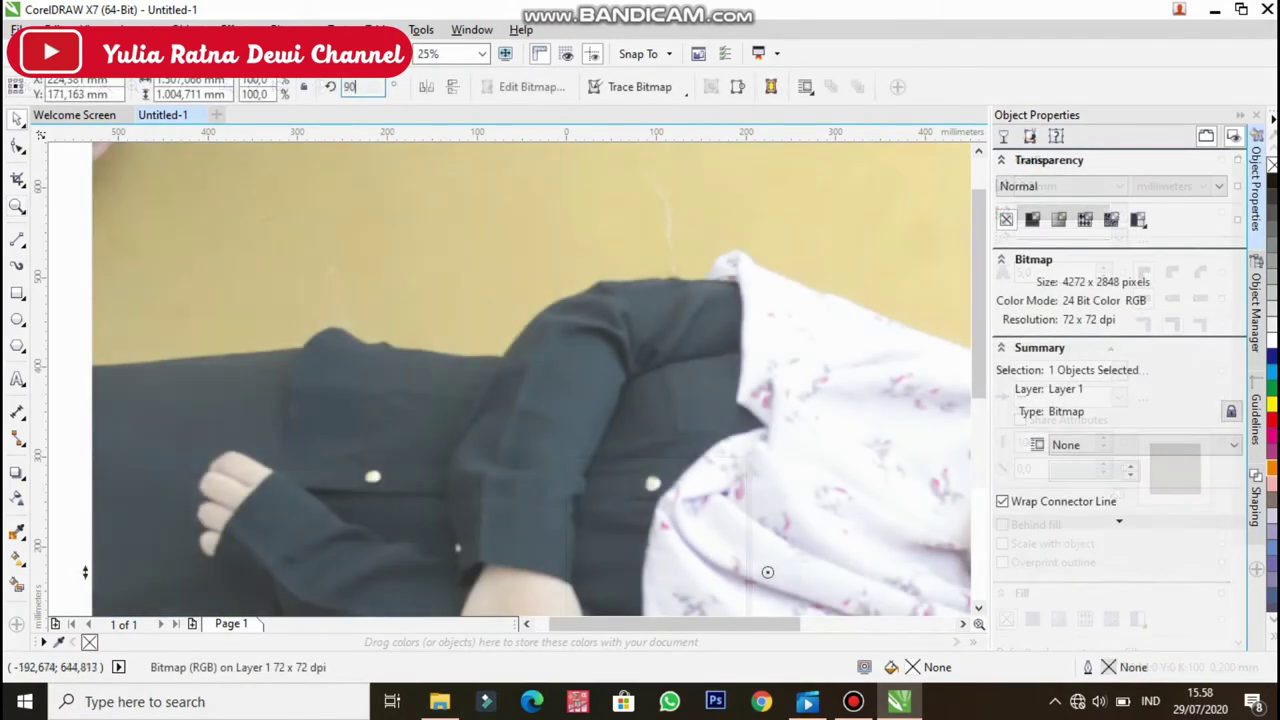
key("Return")
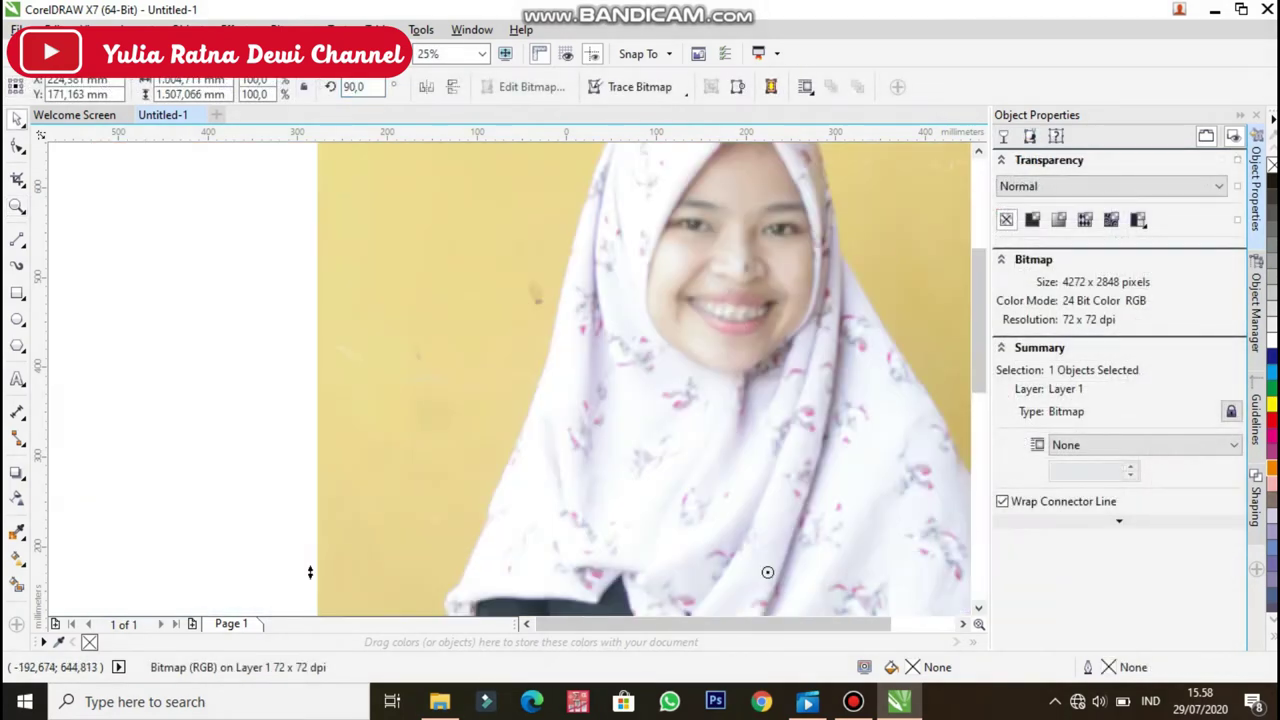
key("space")
left_click(655, 590)
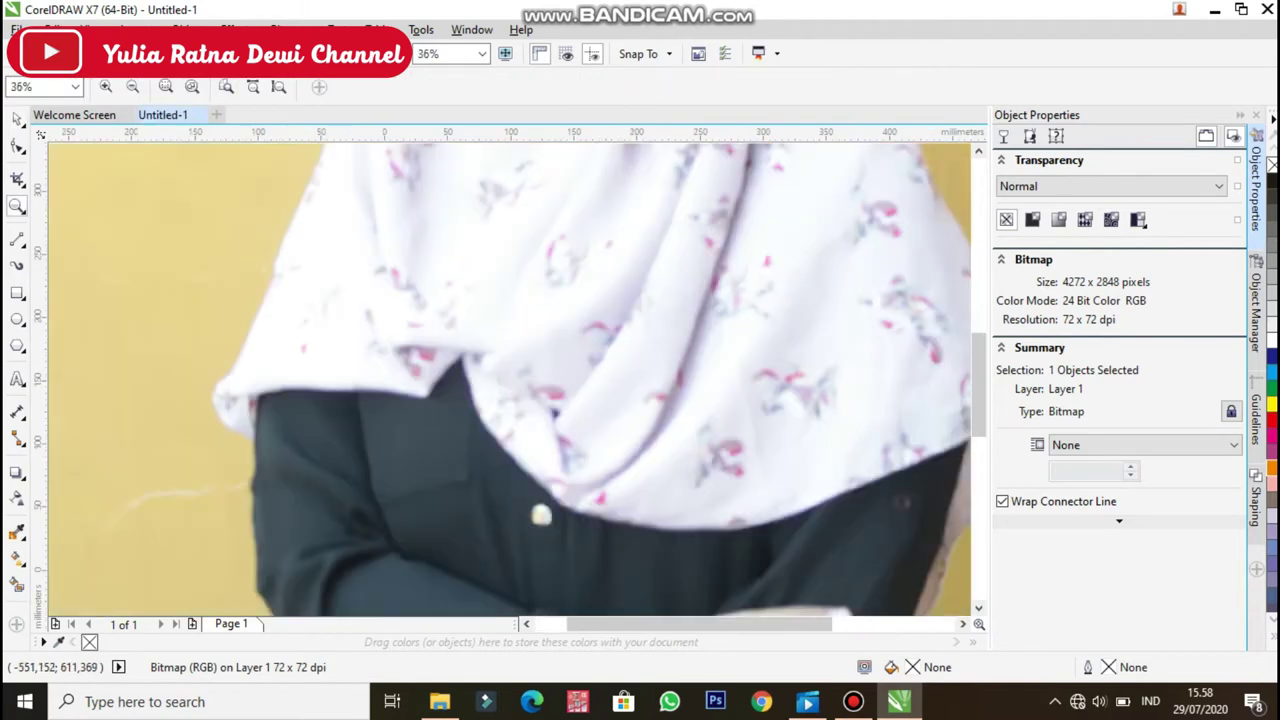
Scale the photo down to about 68.5 percent and place it directly to the right of the page.
left_click(192, 87)
key("space")
left_click_drag(353, 148, 454, 293)
left_click_drag(541, 404, 598, 340)
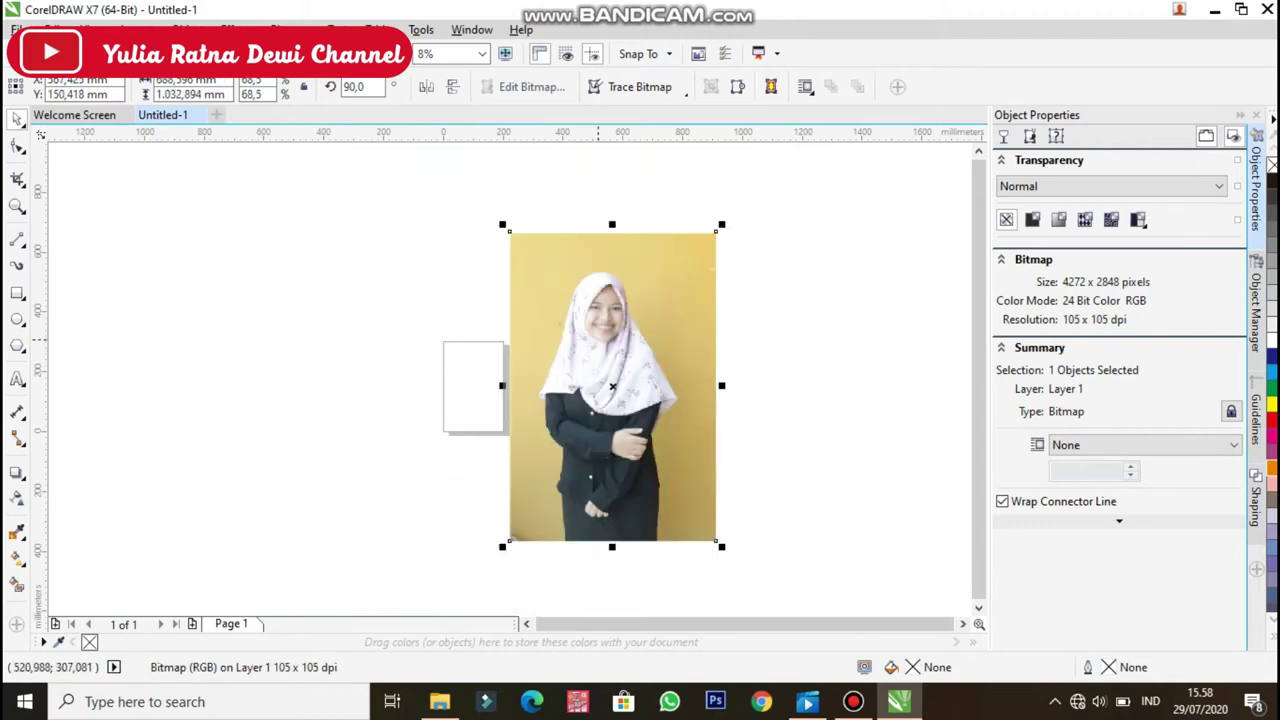
left_click(17, 240)
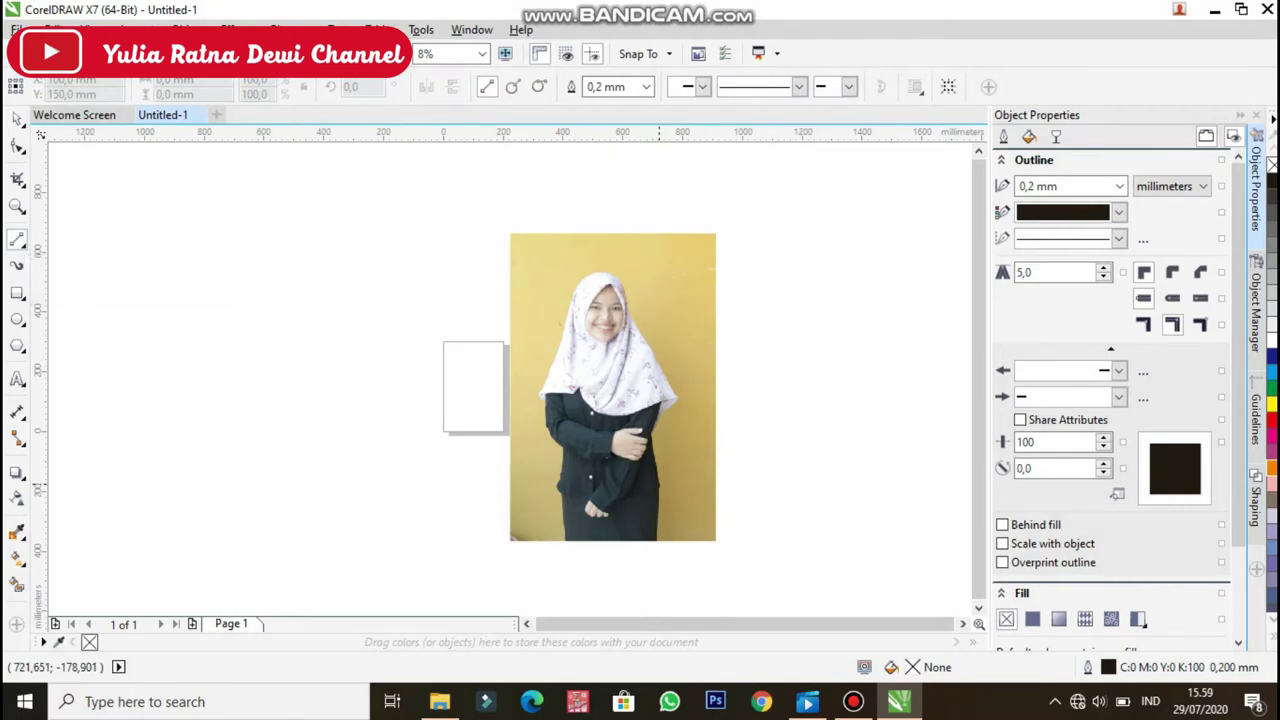
left_click_drag(660, 485, 657, 466)
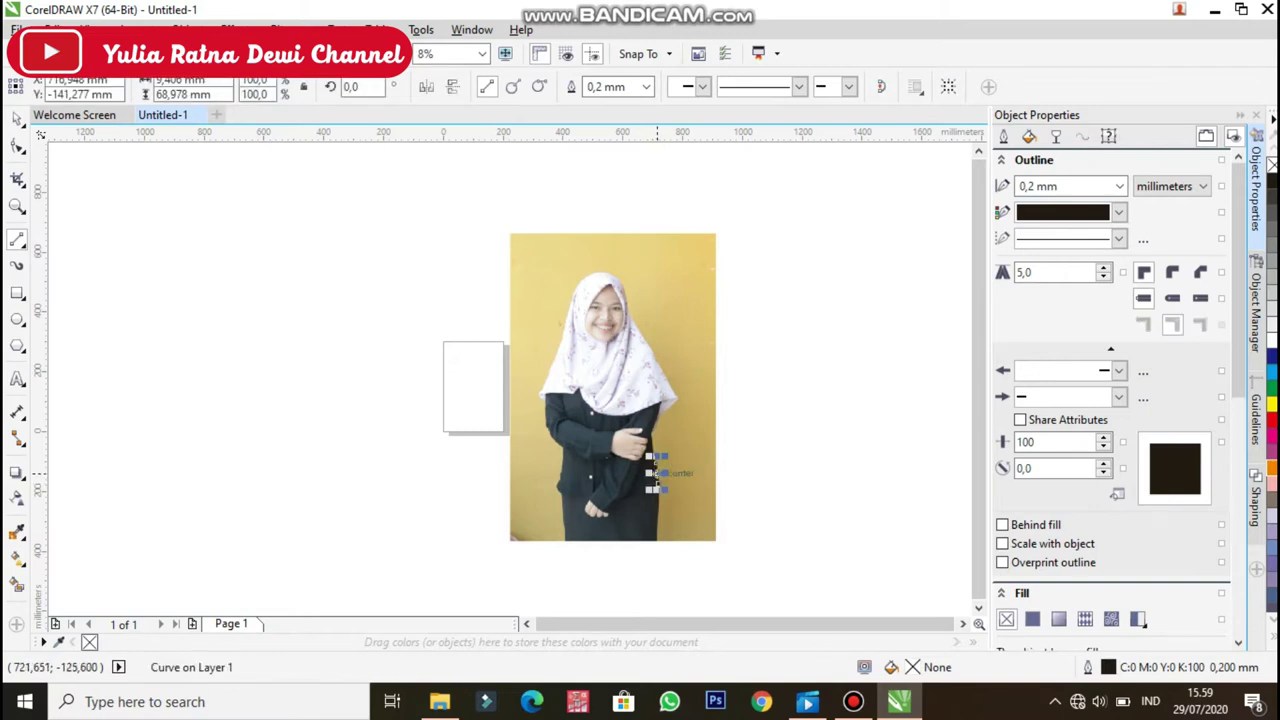
left_click_drag(655, 461, 655, 454)
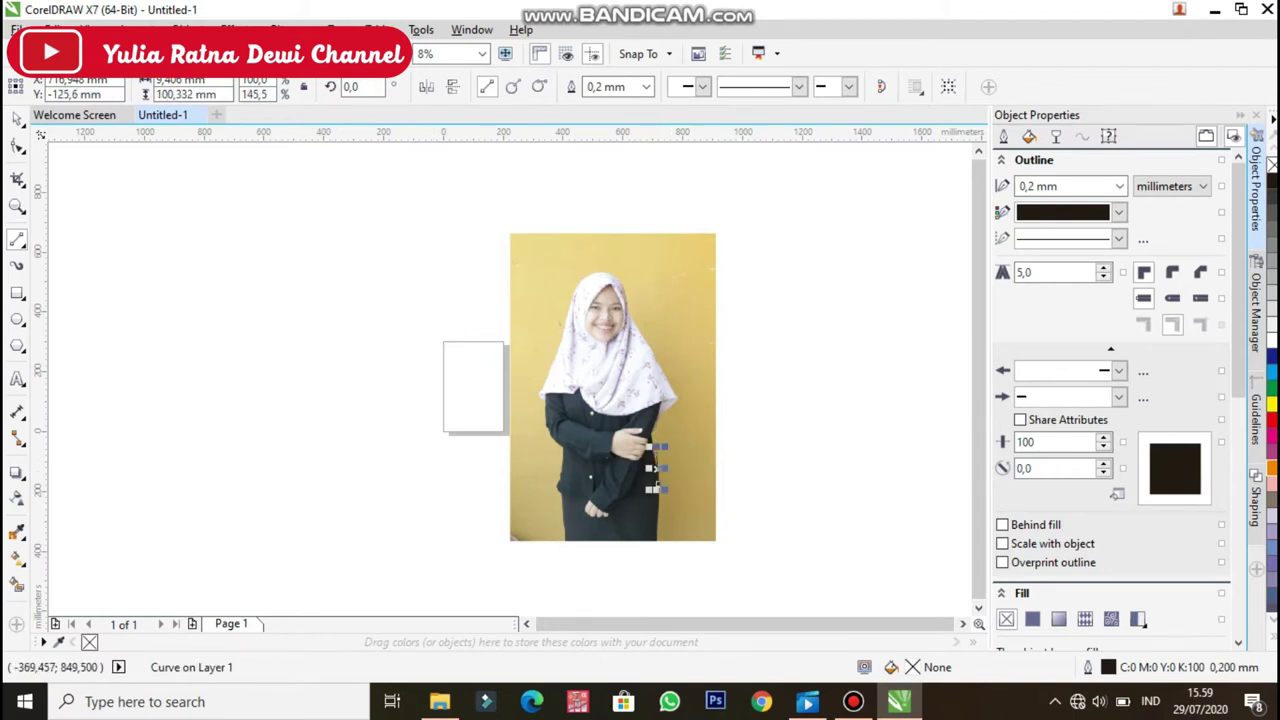
key("ctrl+z")
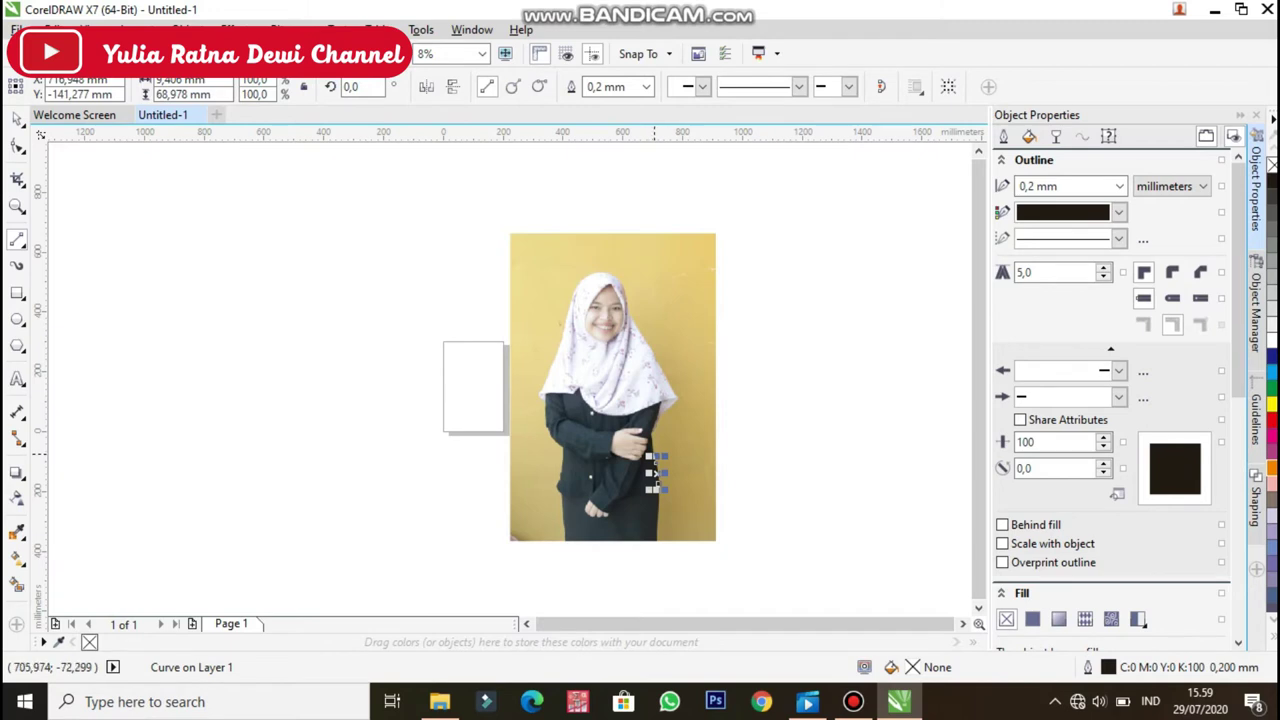
left_click_drag(656, 462, 672, 388)
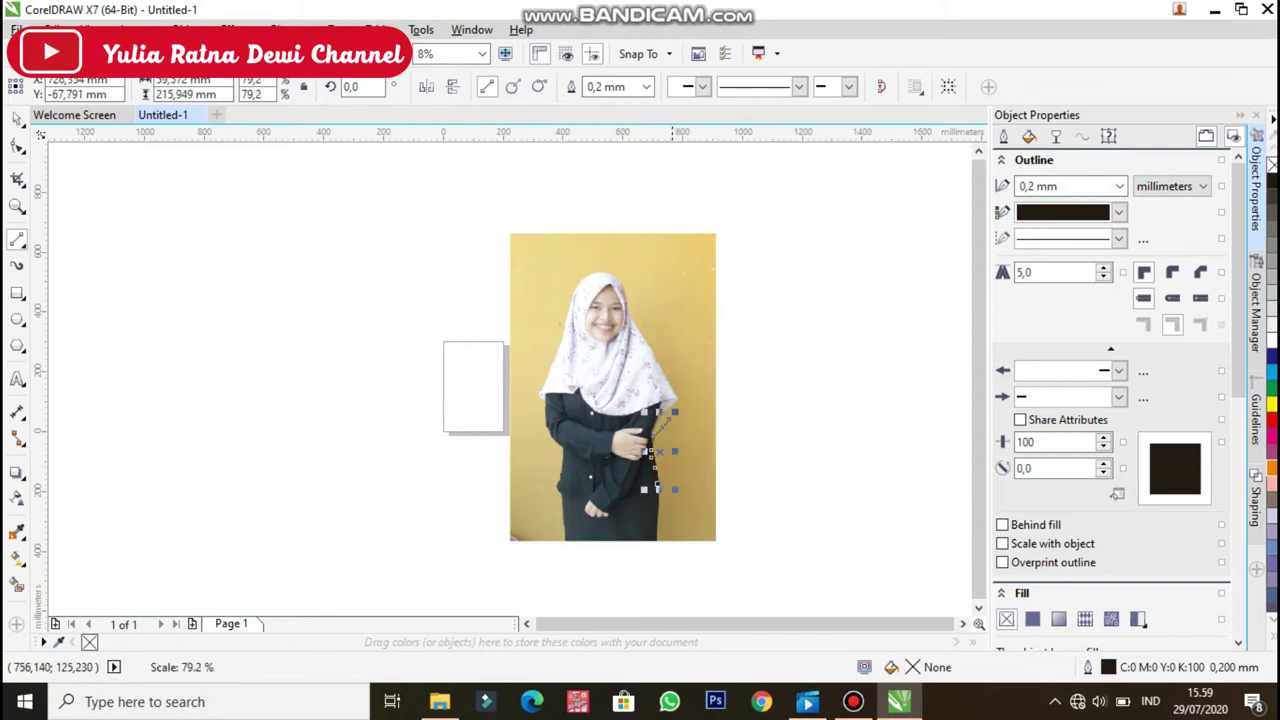
left_click(217, 54)
left_click(217, 54)
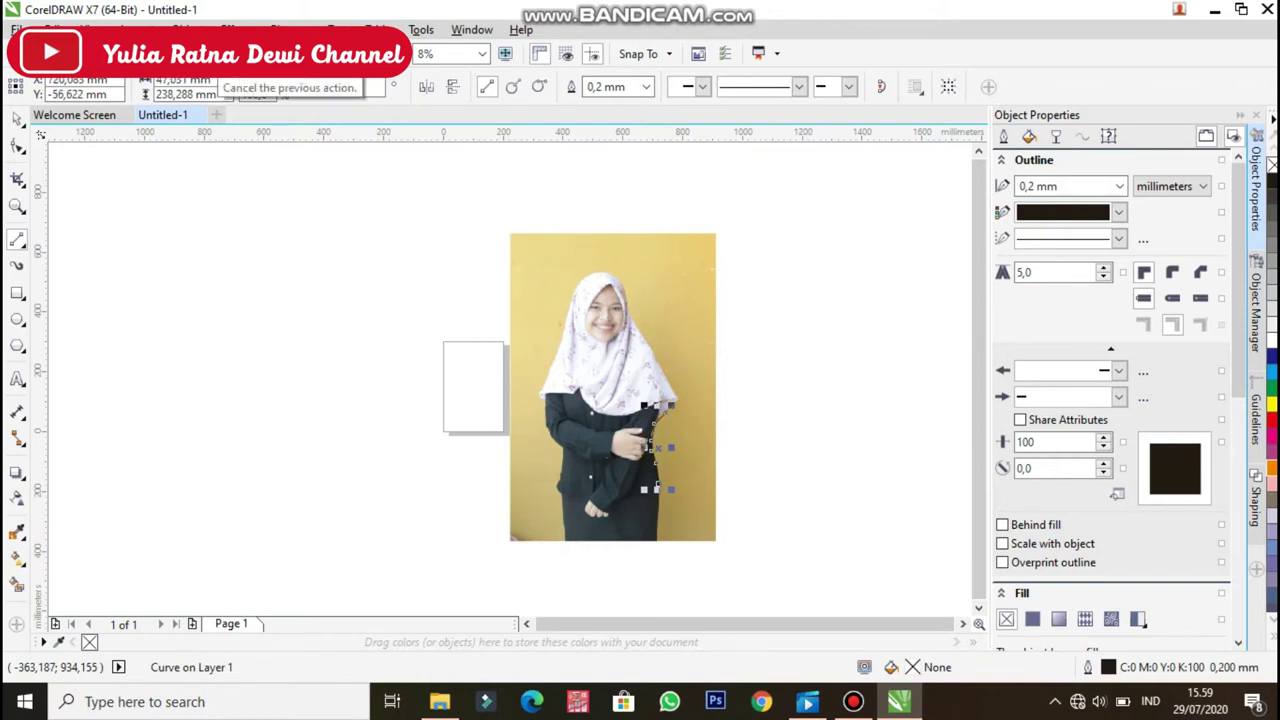
key("Delete")
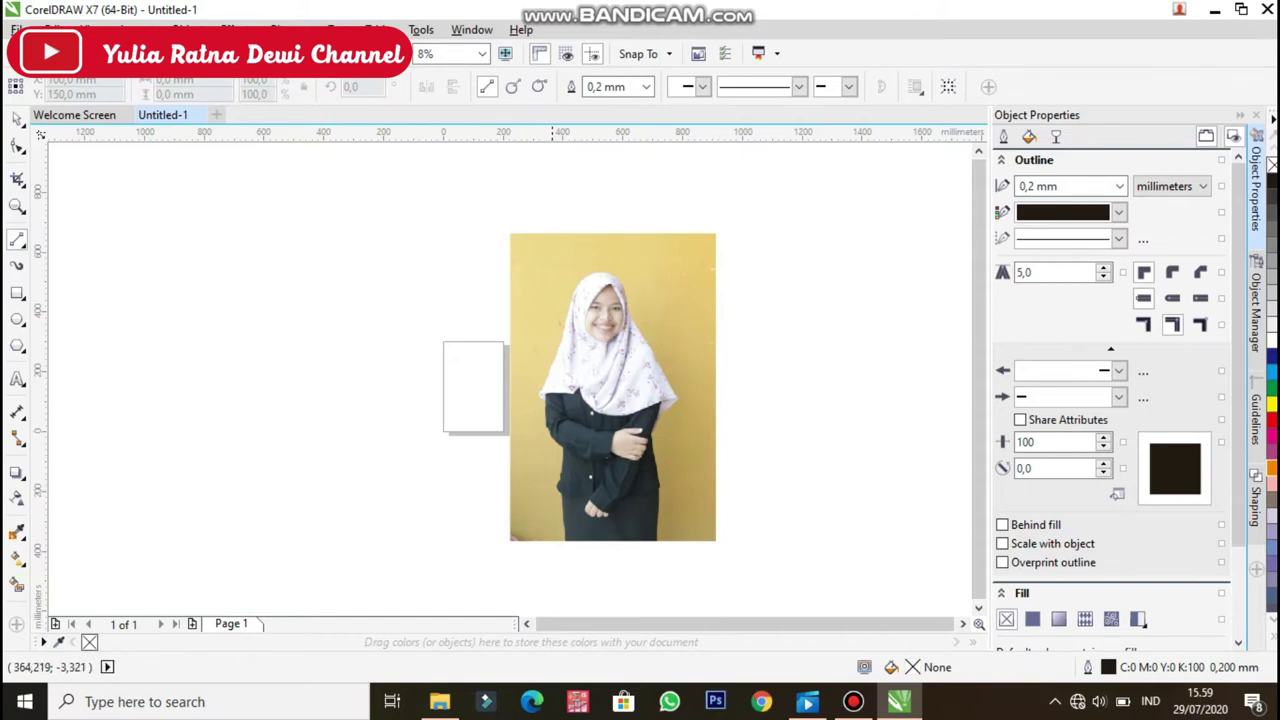
left_click(545, 437)
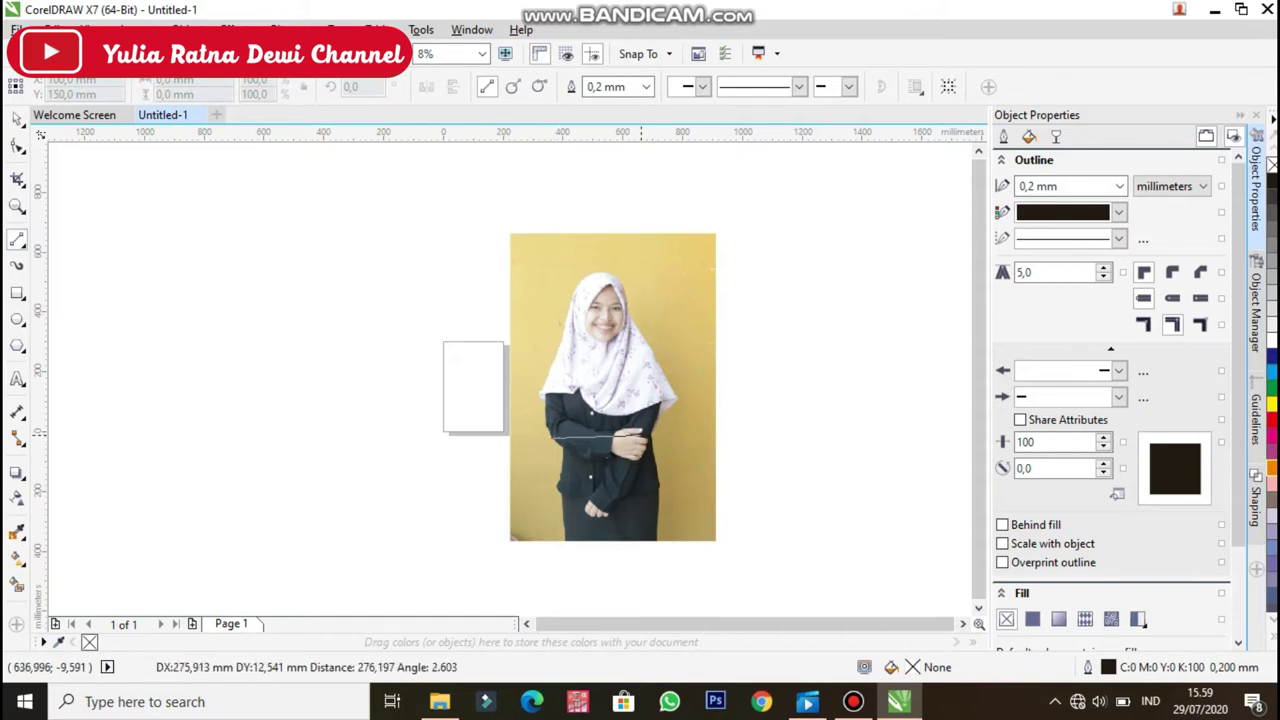
left_click(653, 434)
key("ctrl+z")
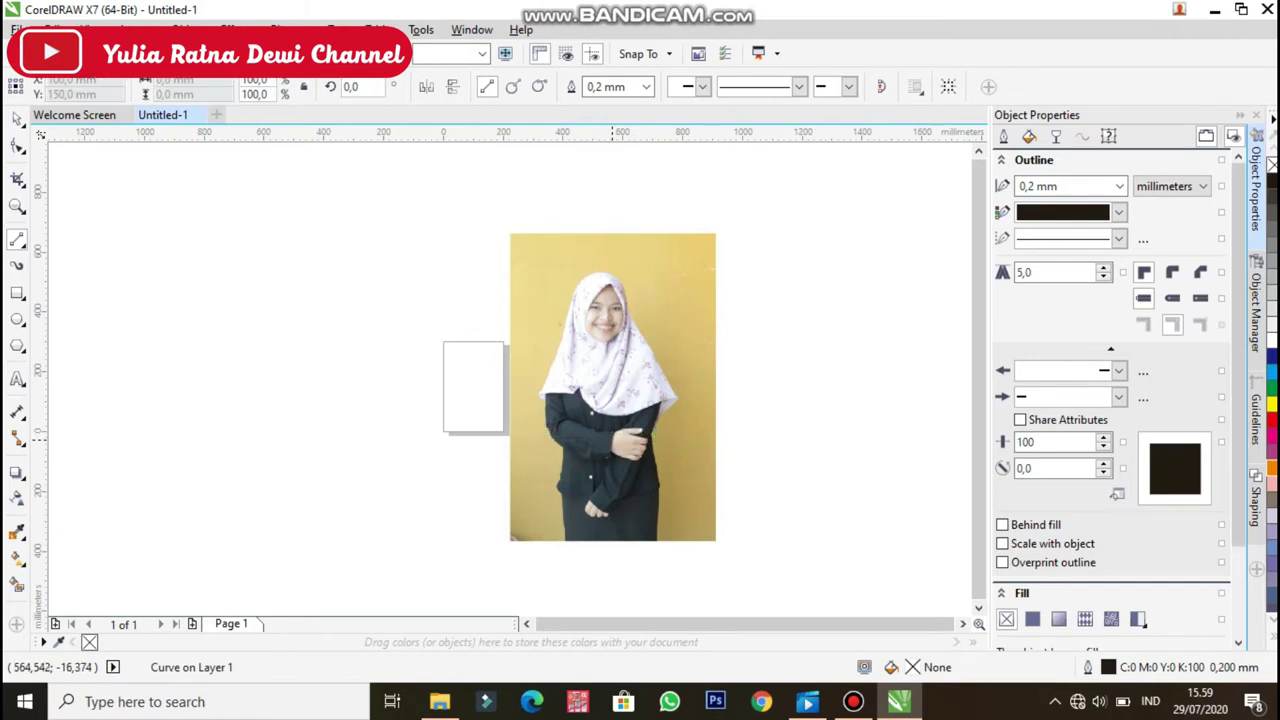
Trace straight line segments across the chest below the headscarf, around its right corner and up its right edge to the shoulder.
left_click(543, 421)
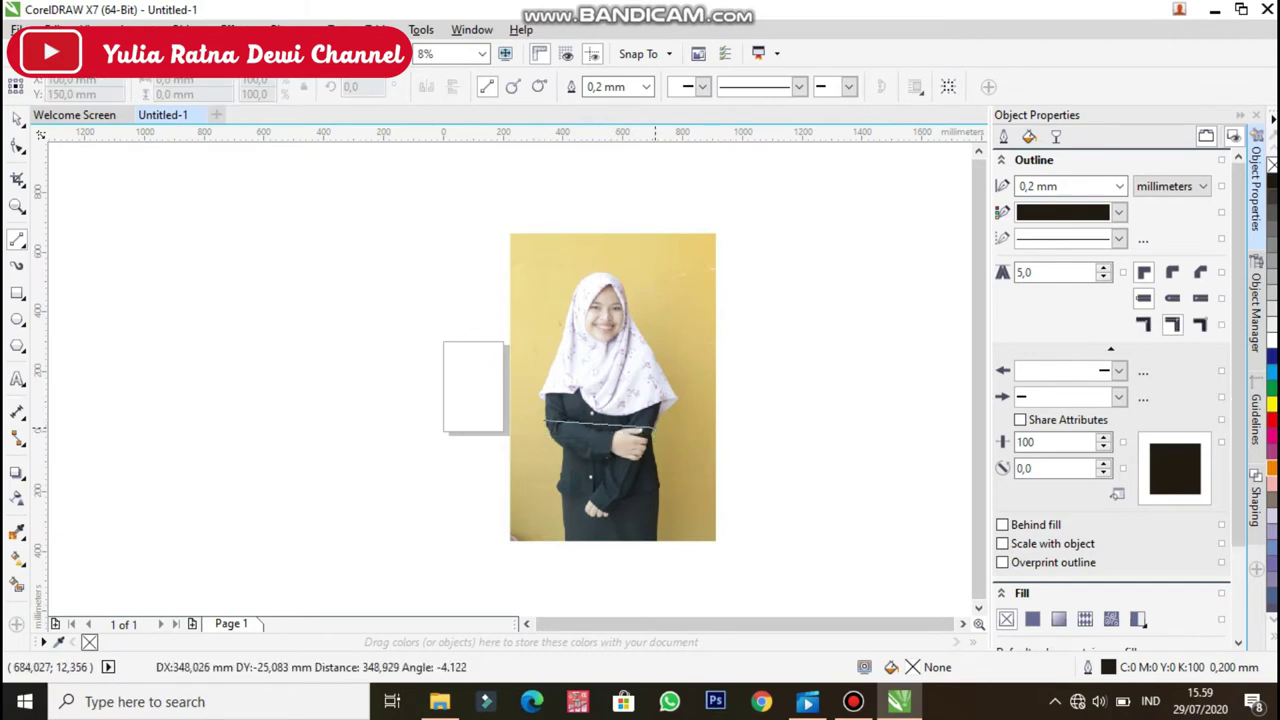
left_click(657, 422)
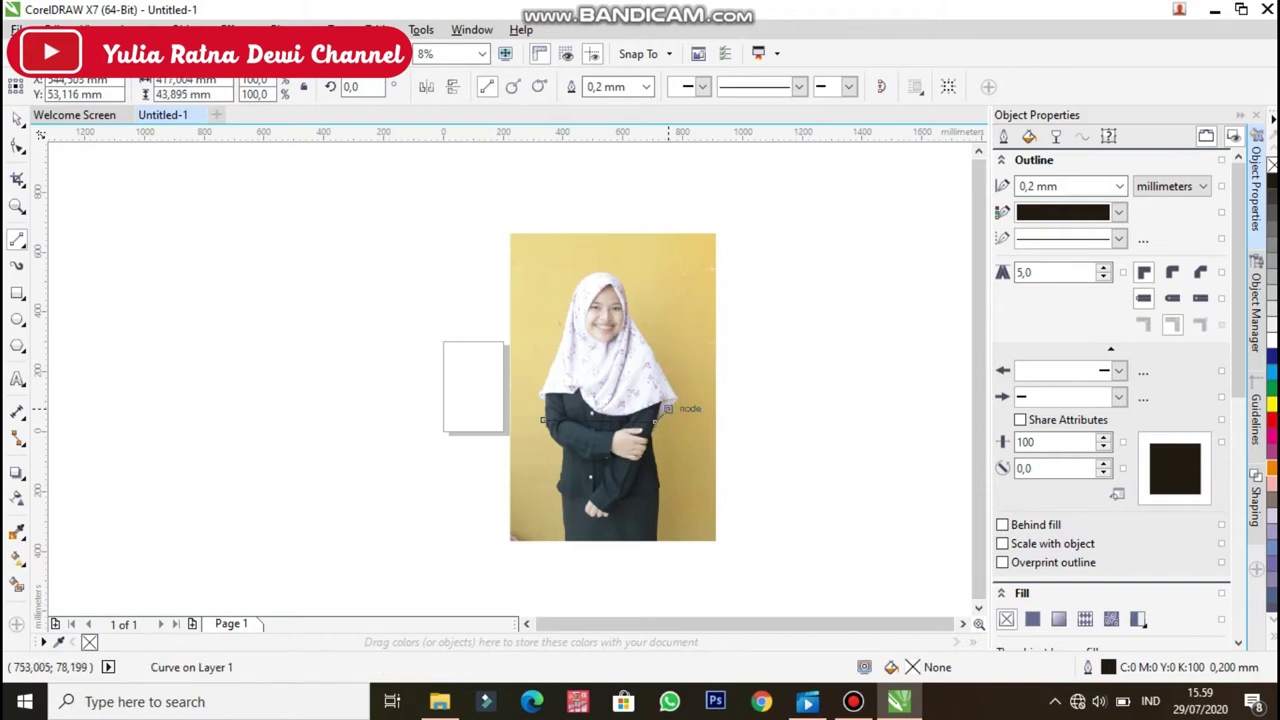
left_click(679, 397)
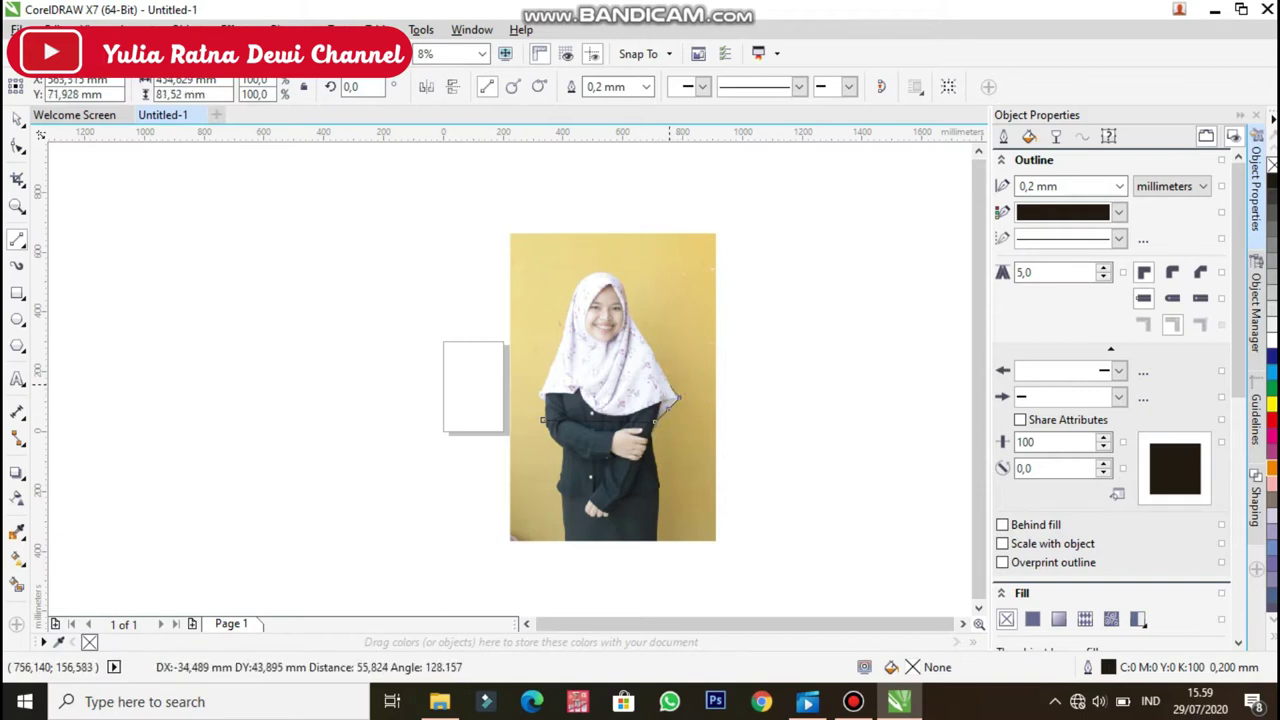
left_click(669, 382)
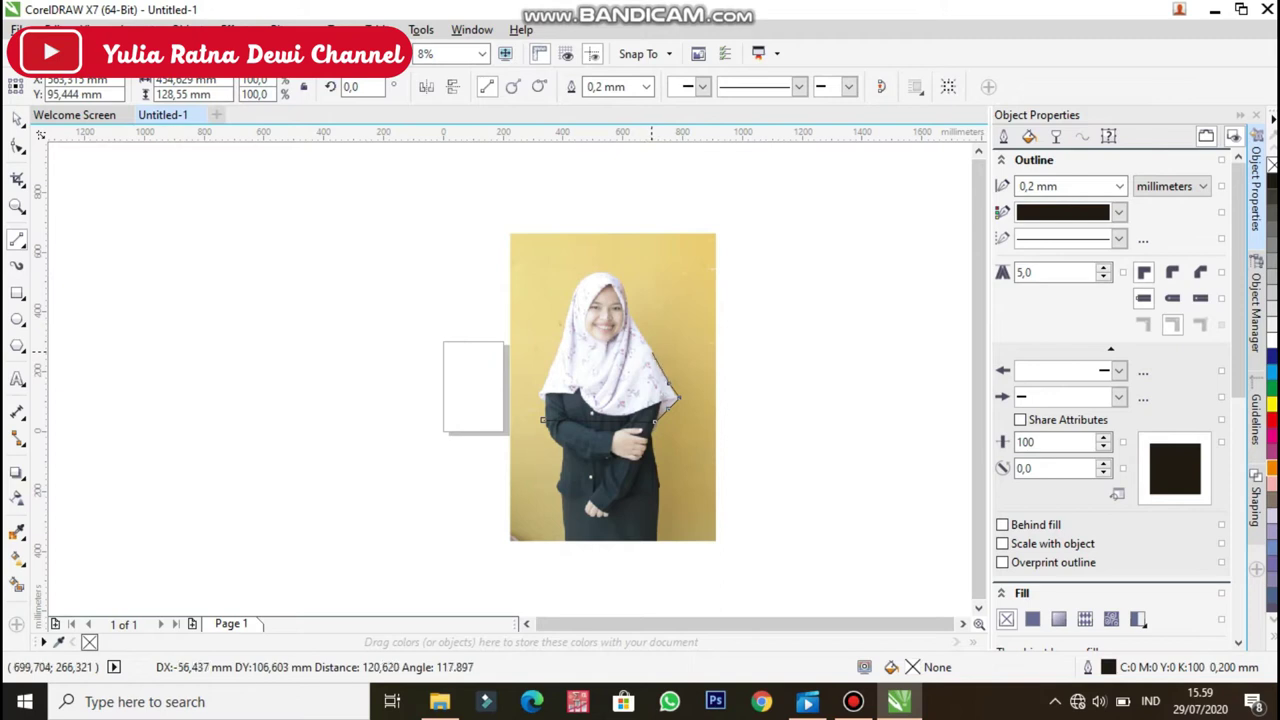
left_click(640, 336)
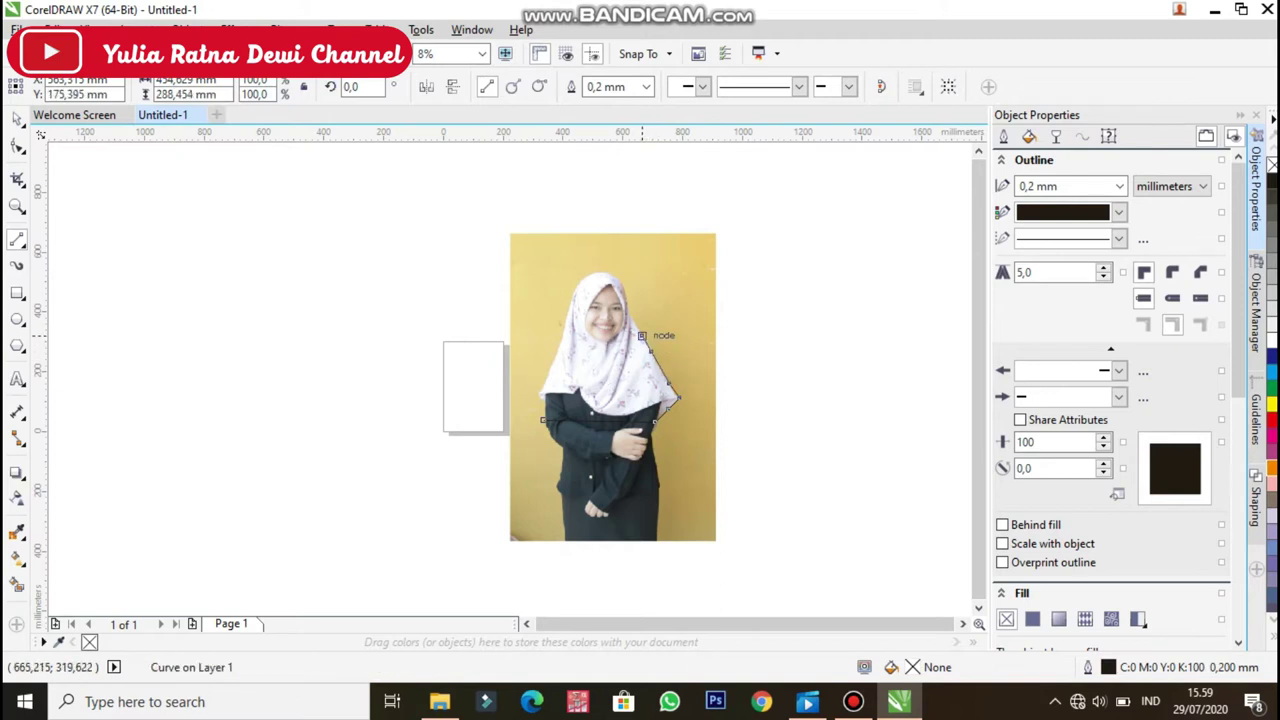
left_click(631, 316)
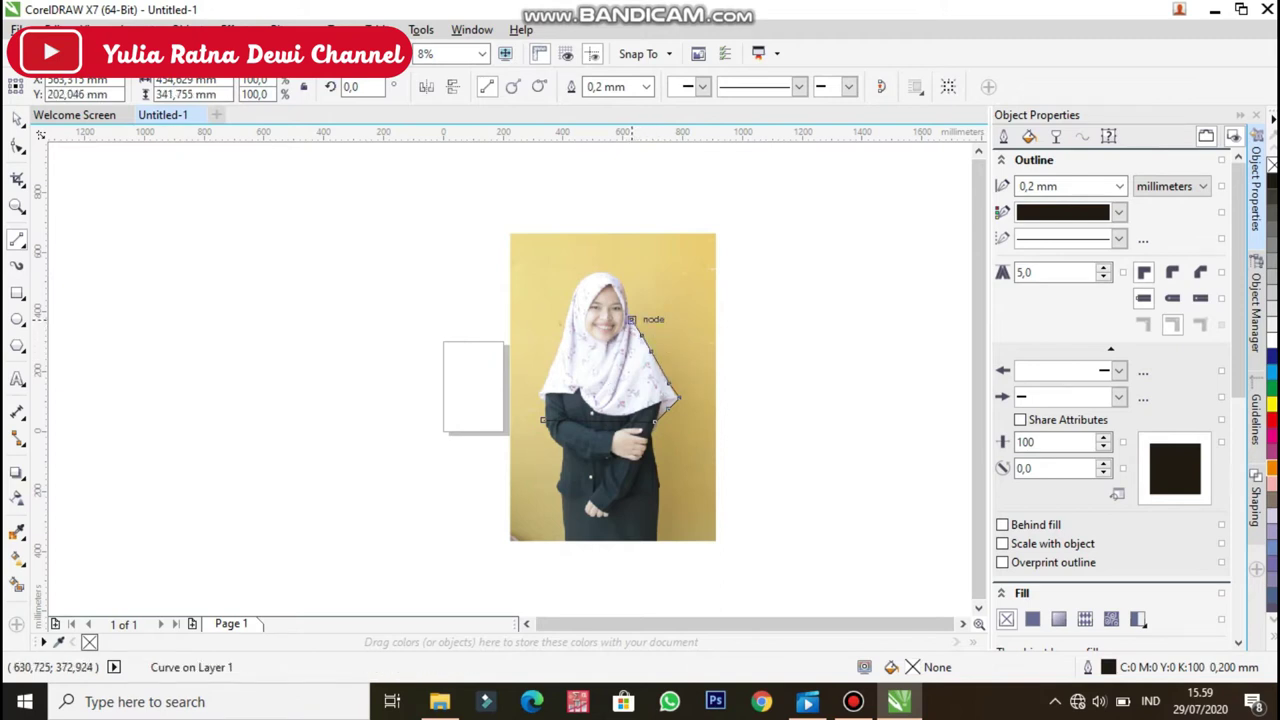
left_click(629, 301)
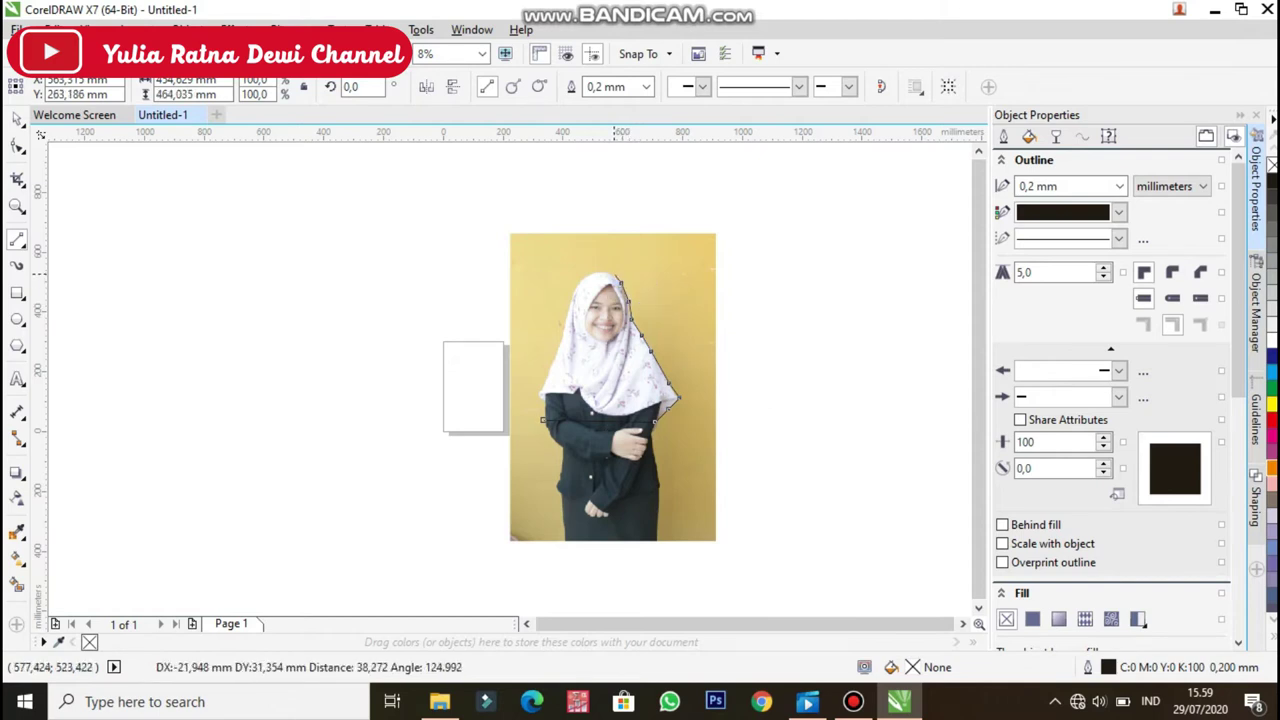
left_click(612, 272)
left_click(592, 270)
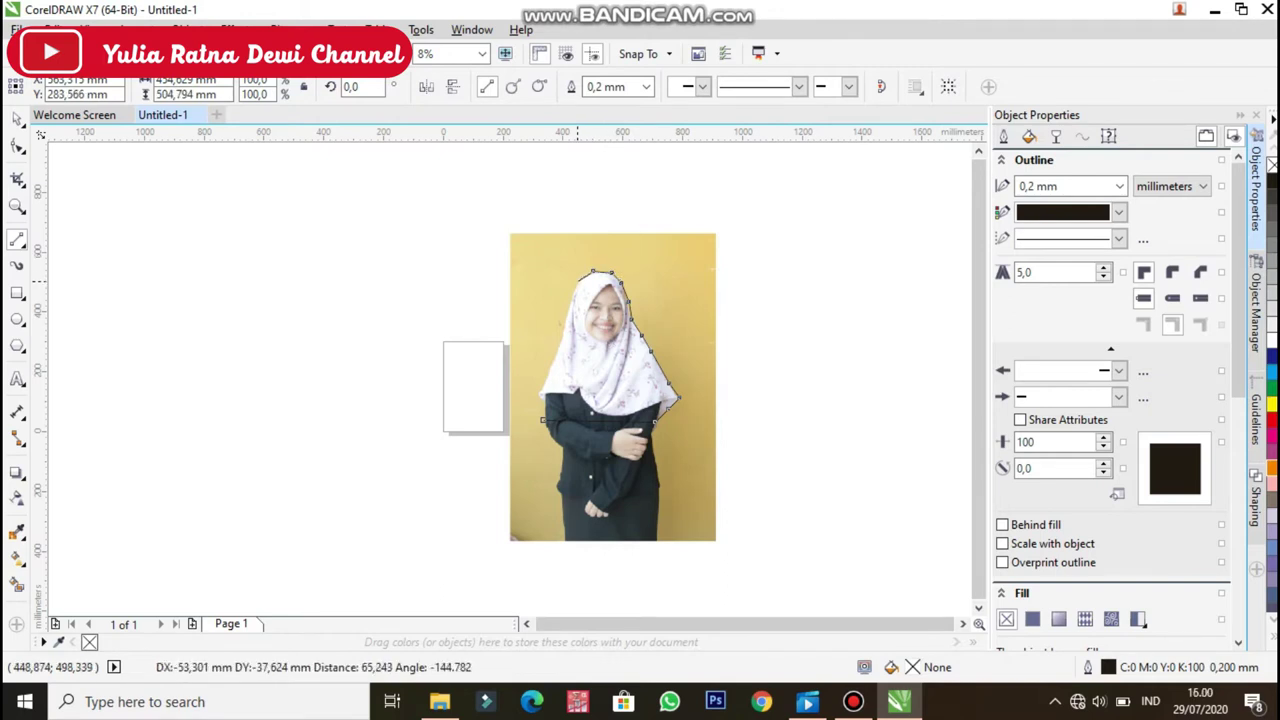
left_click(582, 278)
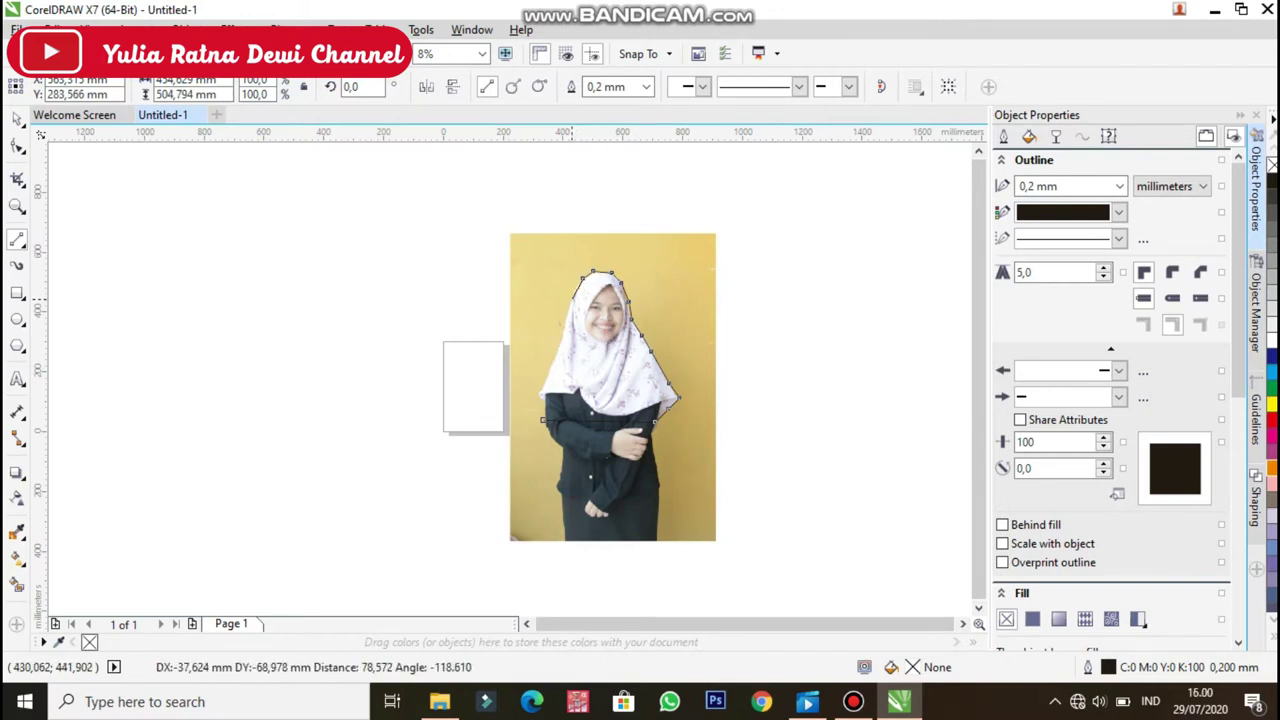
left_click(569, 290)
left_click_drag(568, 319, 558, 340)
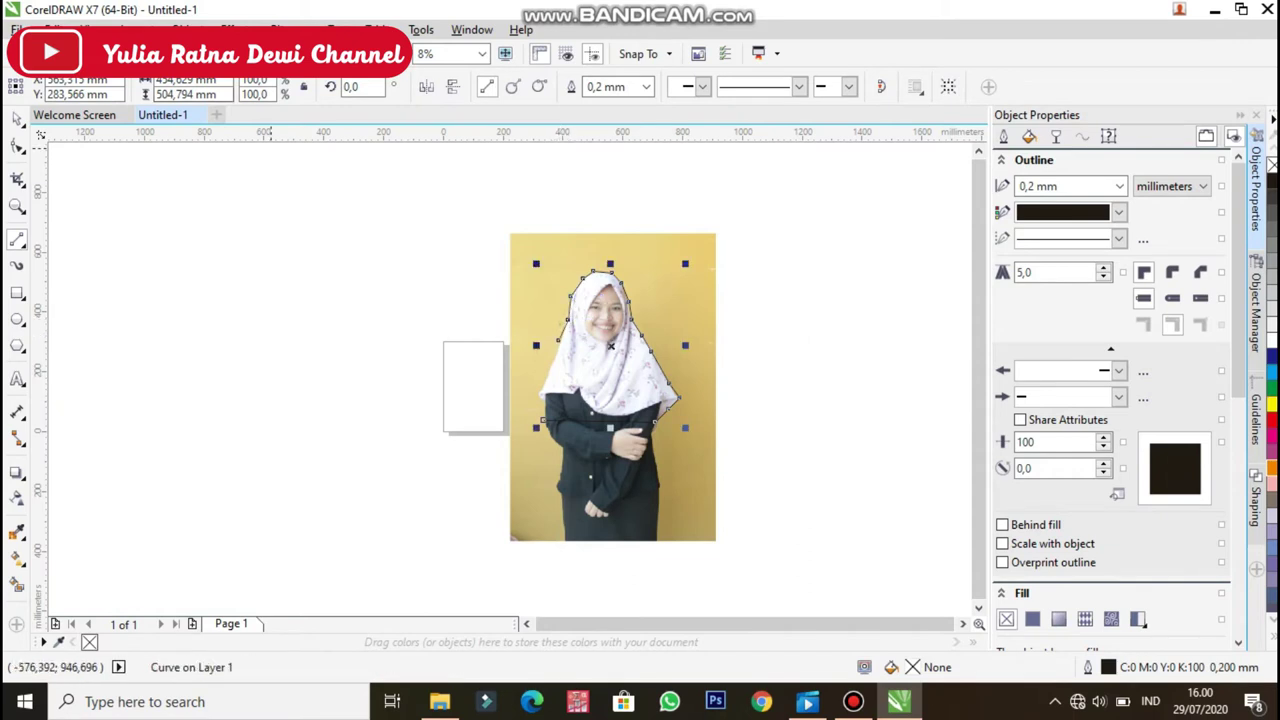
Continue the outline from its last node on the right shoulder up the headscarf's right edge to the upper side of the head.
left_click(17, 206)
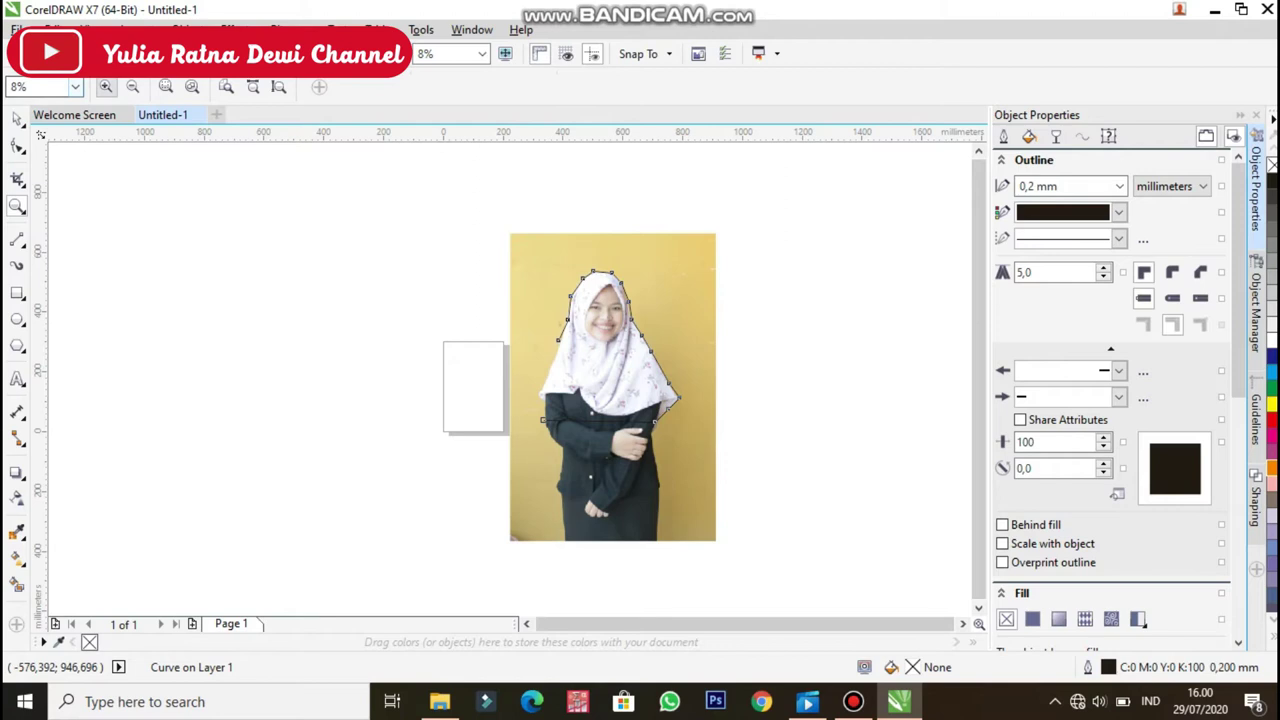
left_click(507, 380)
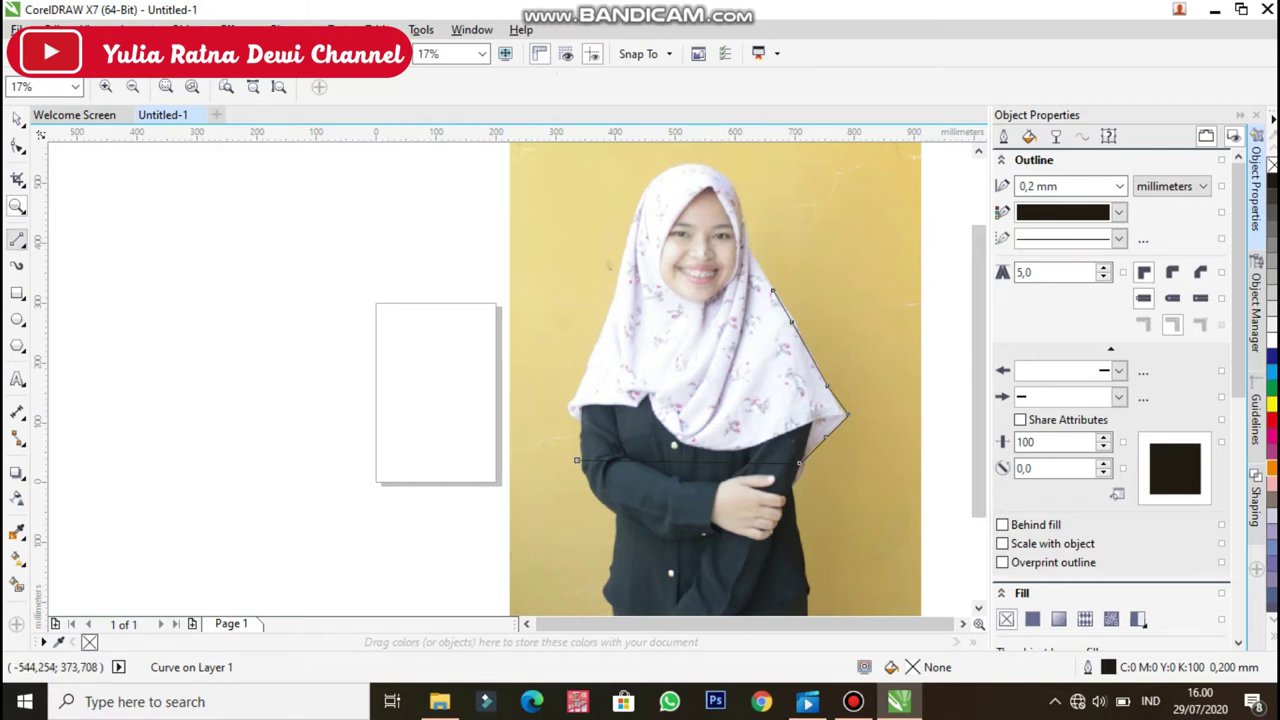
left_click(17, 239)
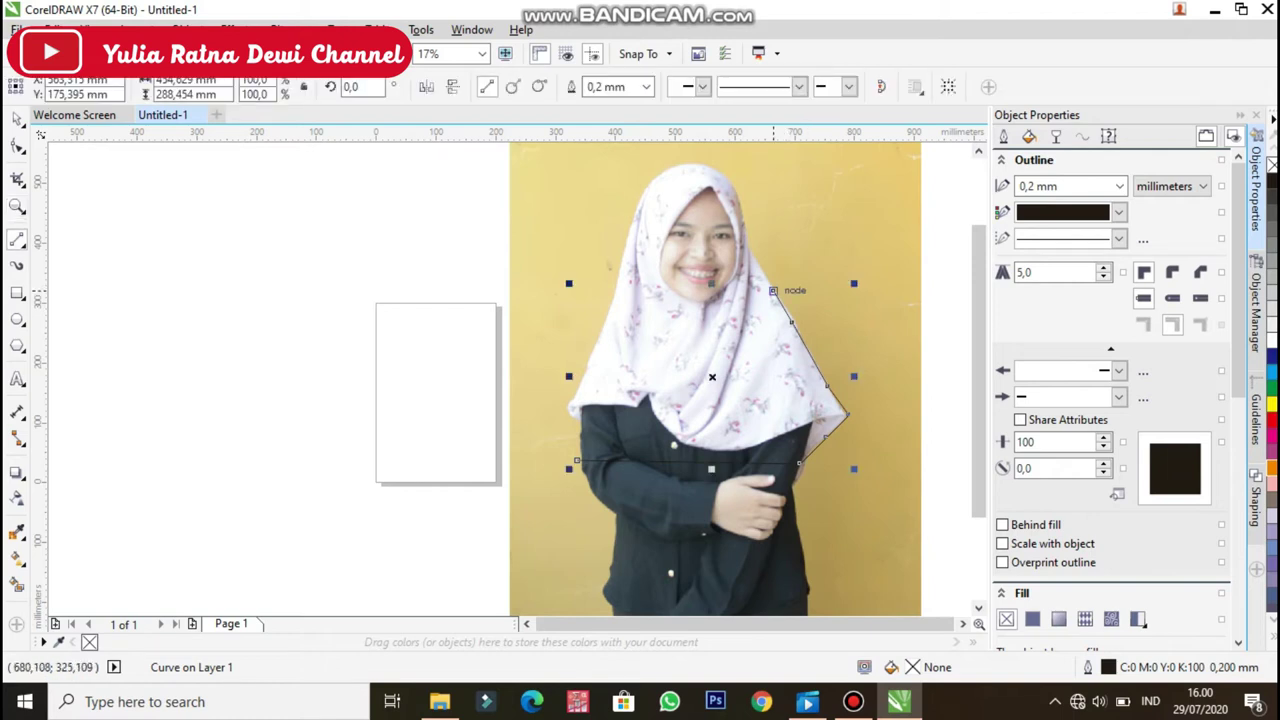
left_click(773, 291)
left_click(759, 268)
left_click(759, 268)
left_click(749, 244)
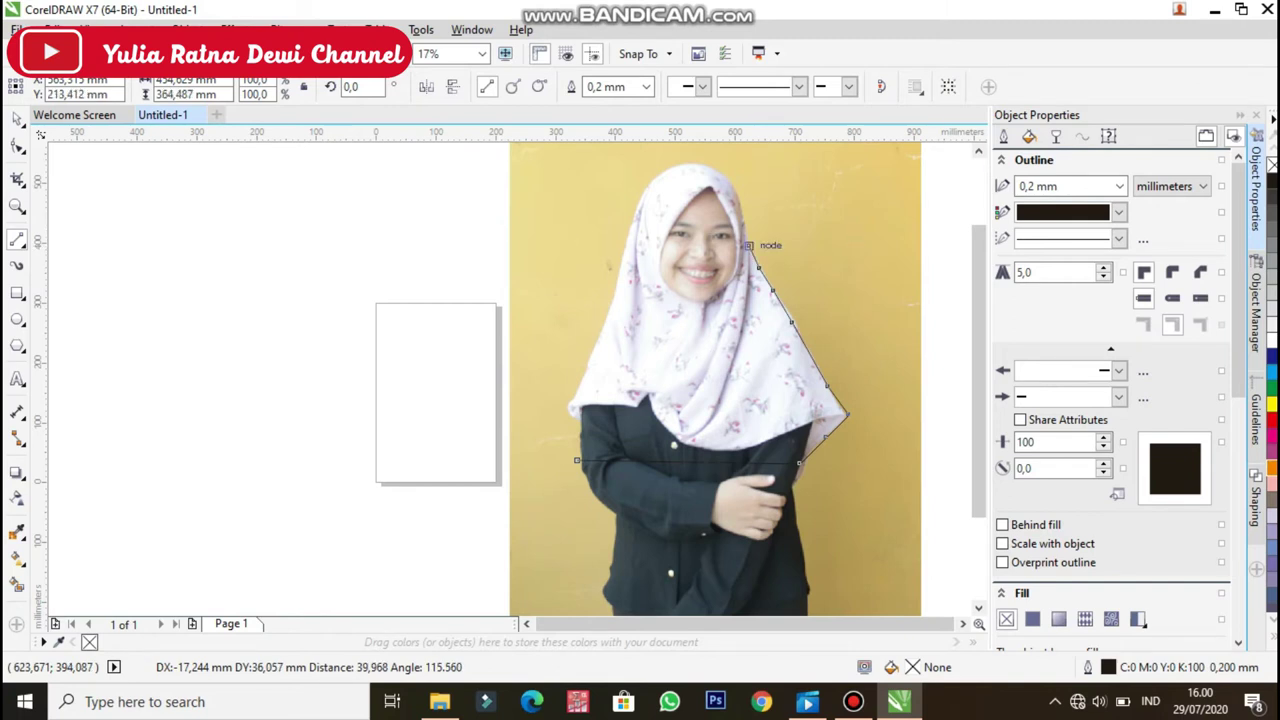
left_click(745, 221)
left_click(740, 201)
left_click(741, 190)
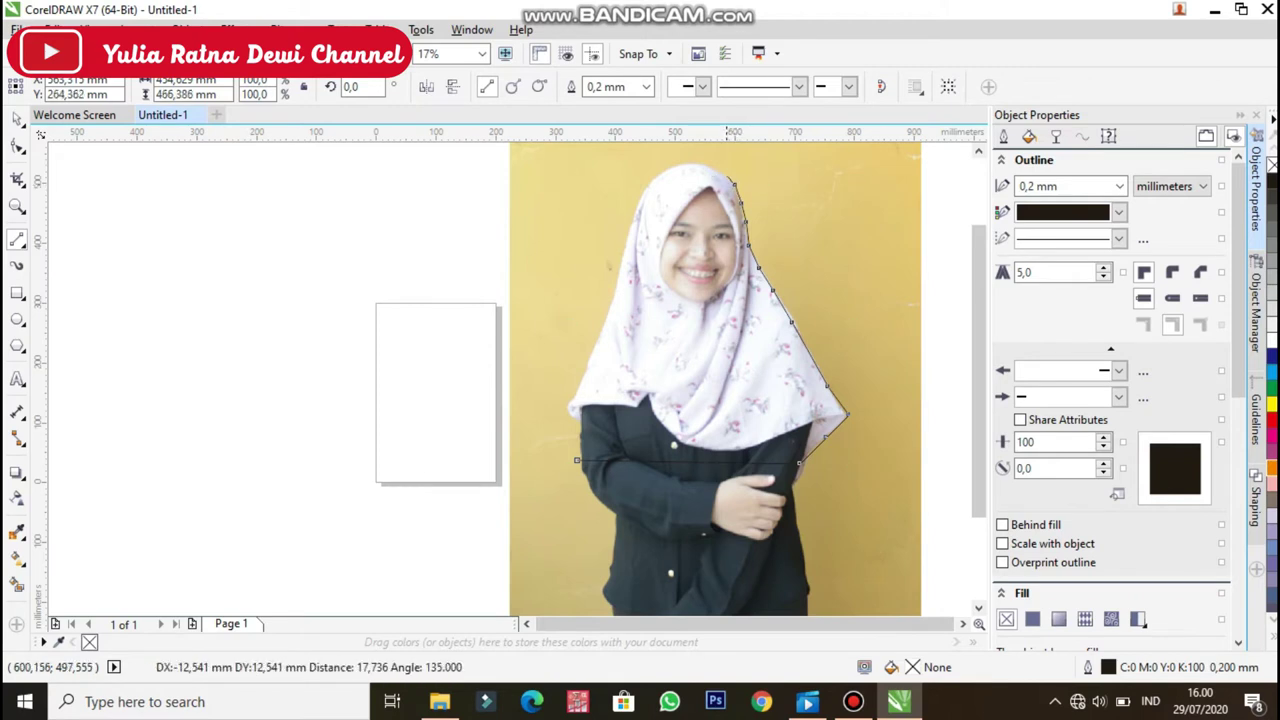
Trace the curve over the top of the headscarf with short straight segments, continuing the outline to the upper left of the head.
left_click(721, 168)
left_click(709, 163)
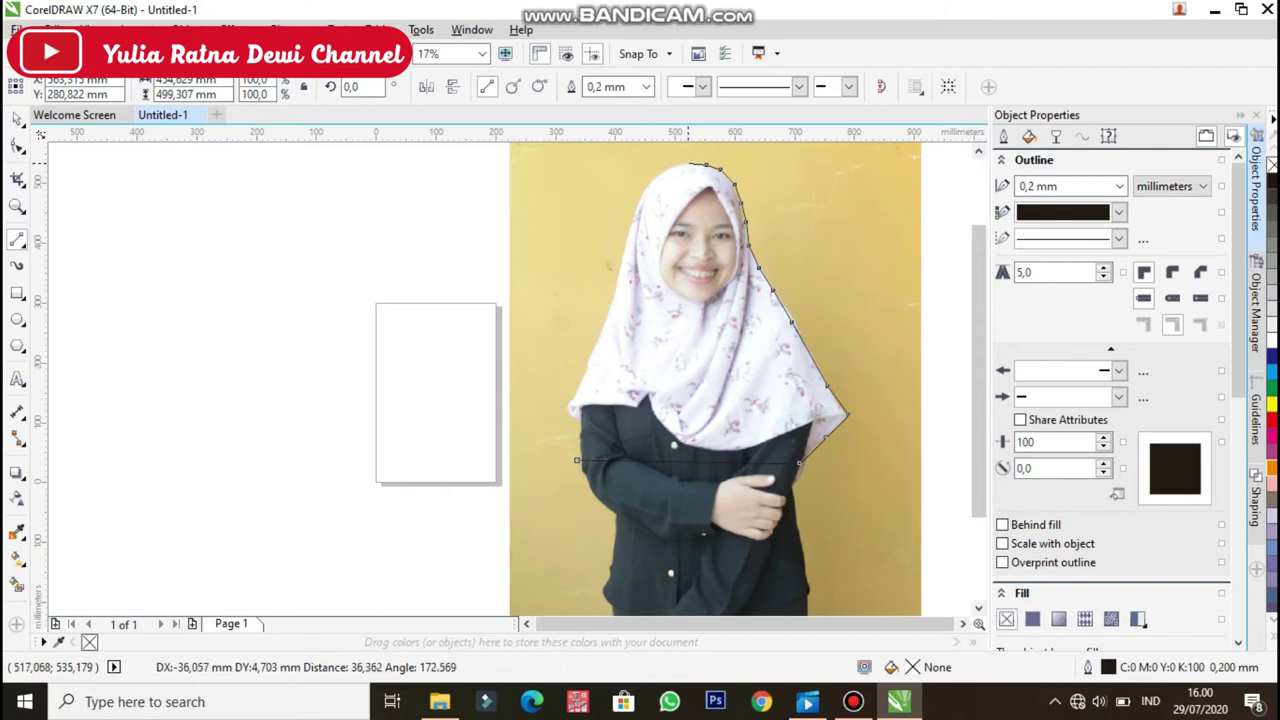
left_click(692, 162)
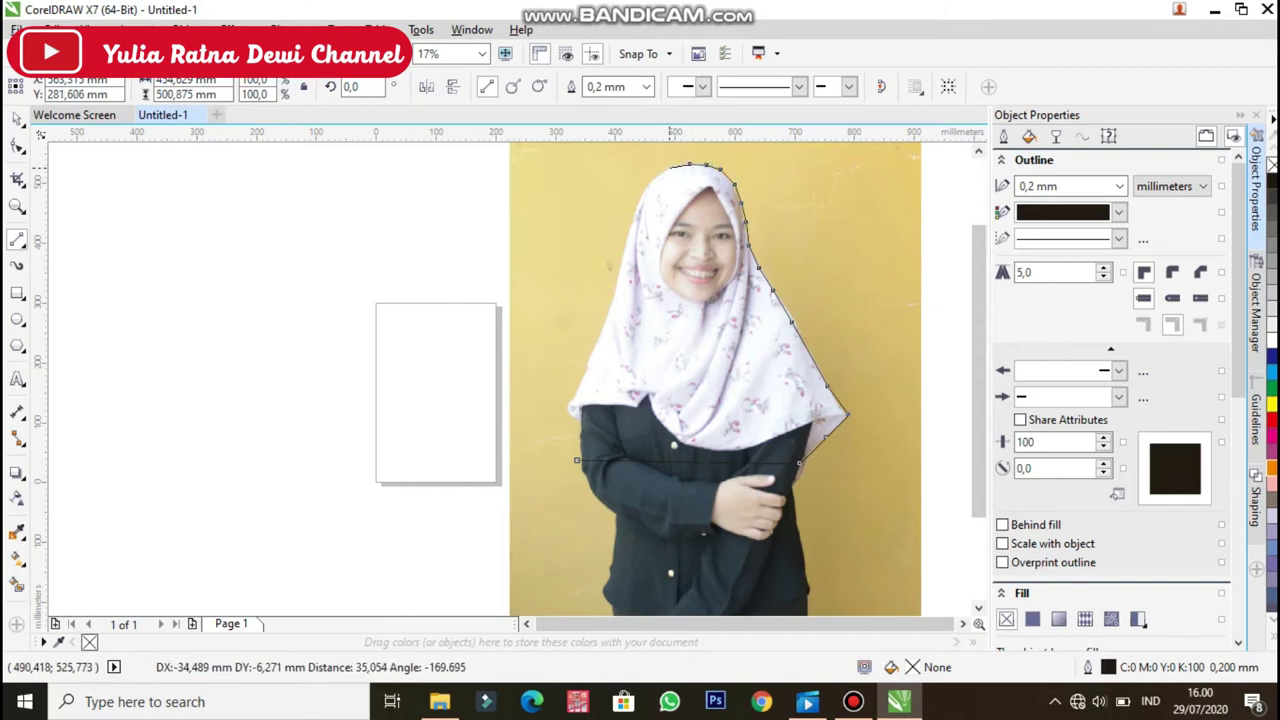
left_click(671, 166)
left_click(653, 180)
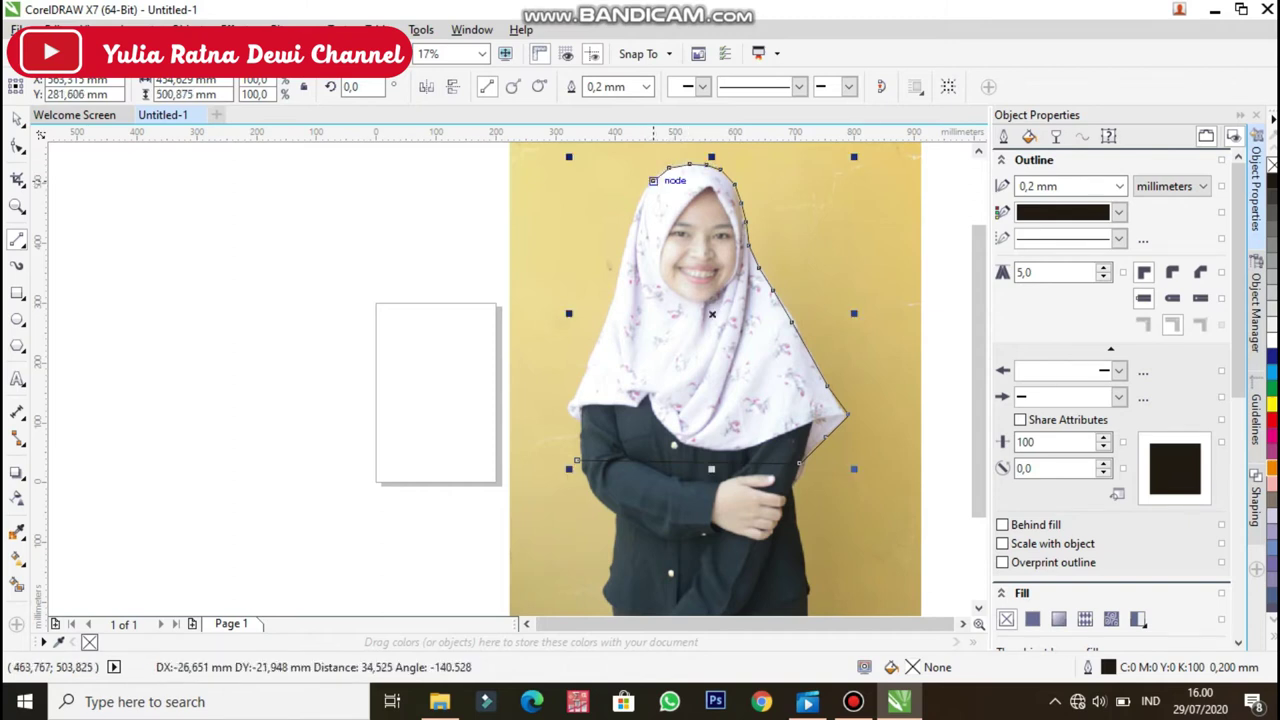
Continue the outline down the headscarf's left edge, past the face and shoulder towards its lower left corner.
left_click(640, 196)
left_click(632, 220)
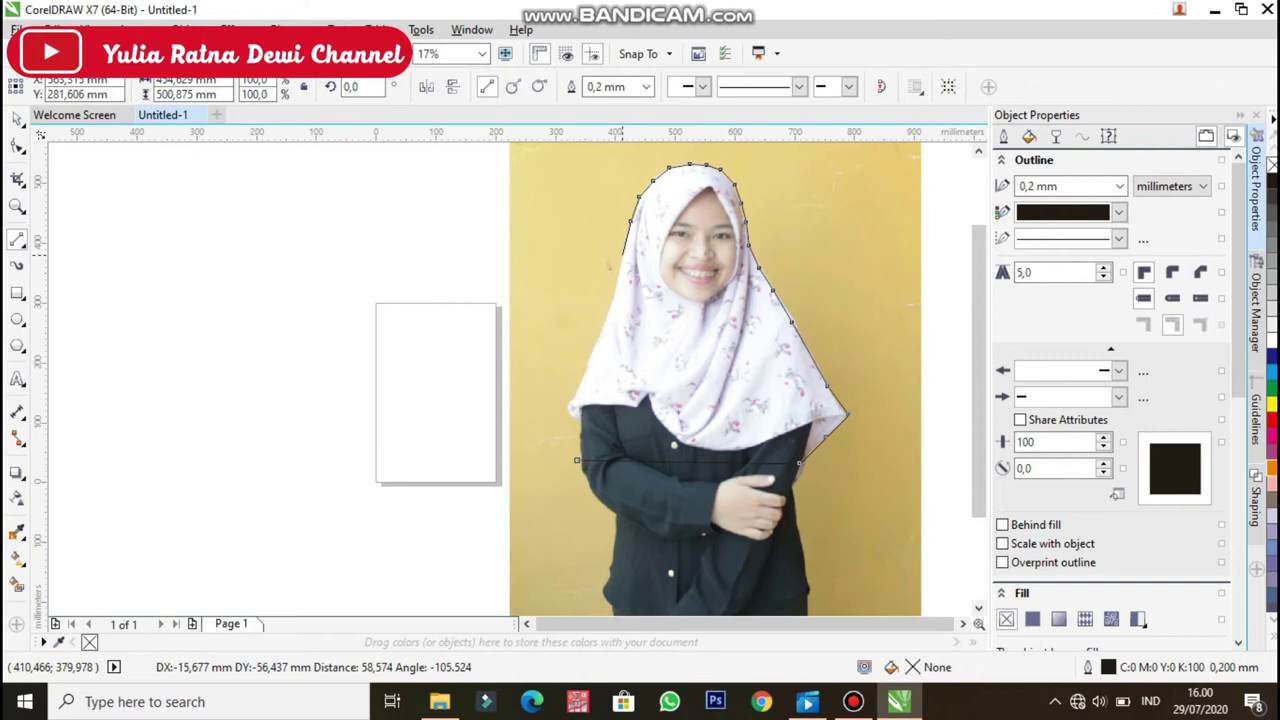
left_click(621, 252)
left_click(613, 284)
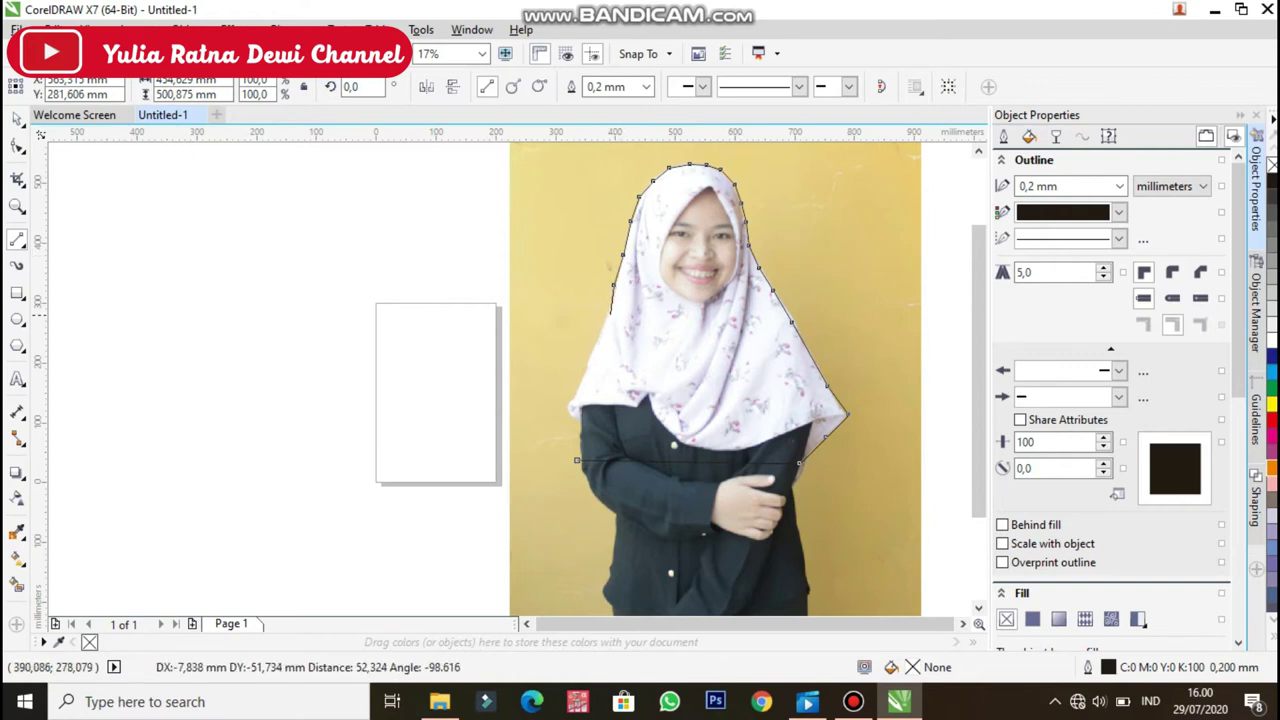
left_click(610, 309)
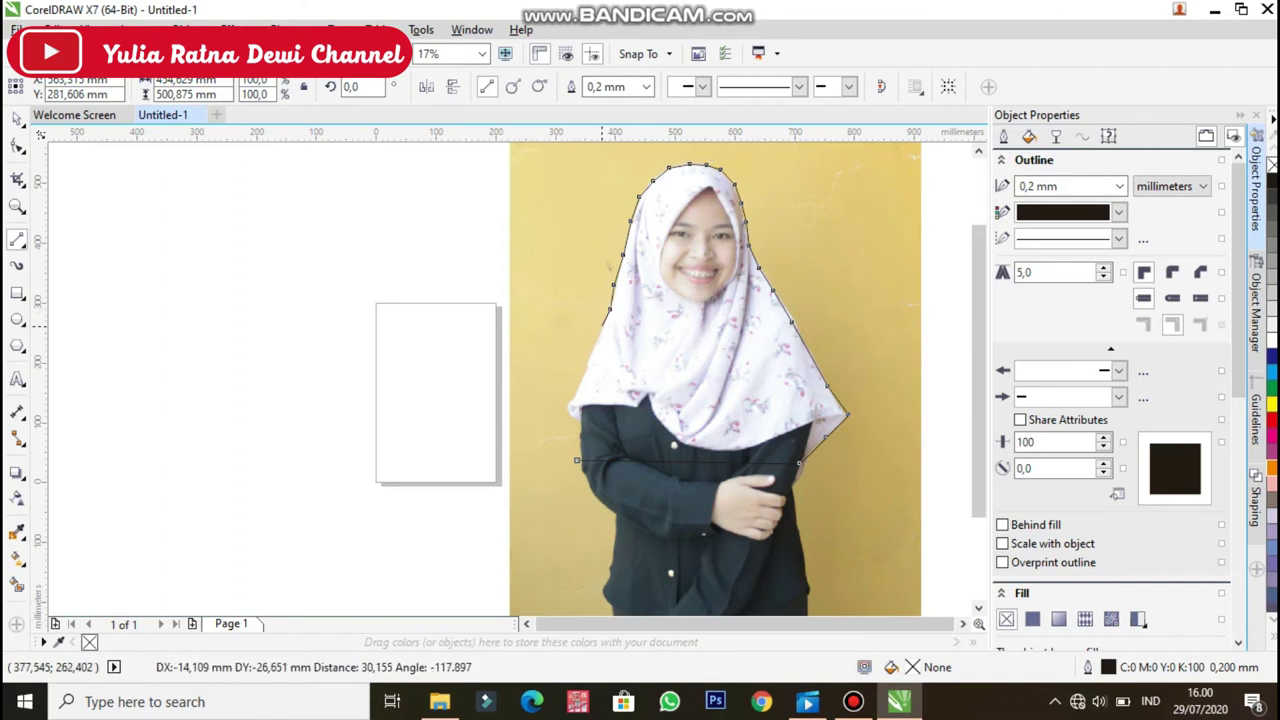
left_click(591, 350)
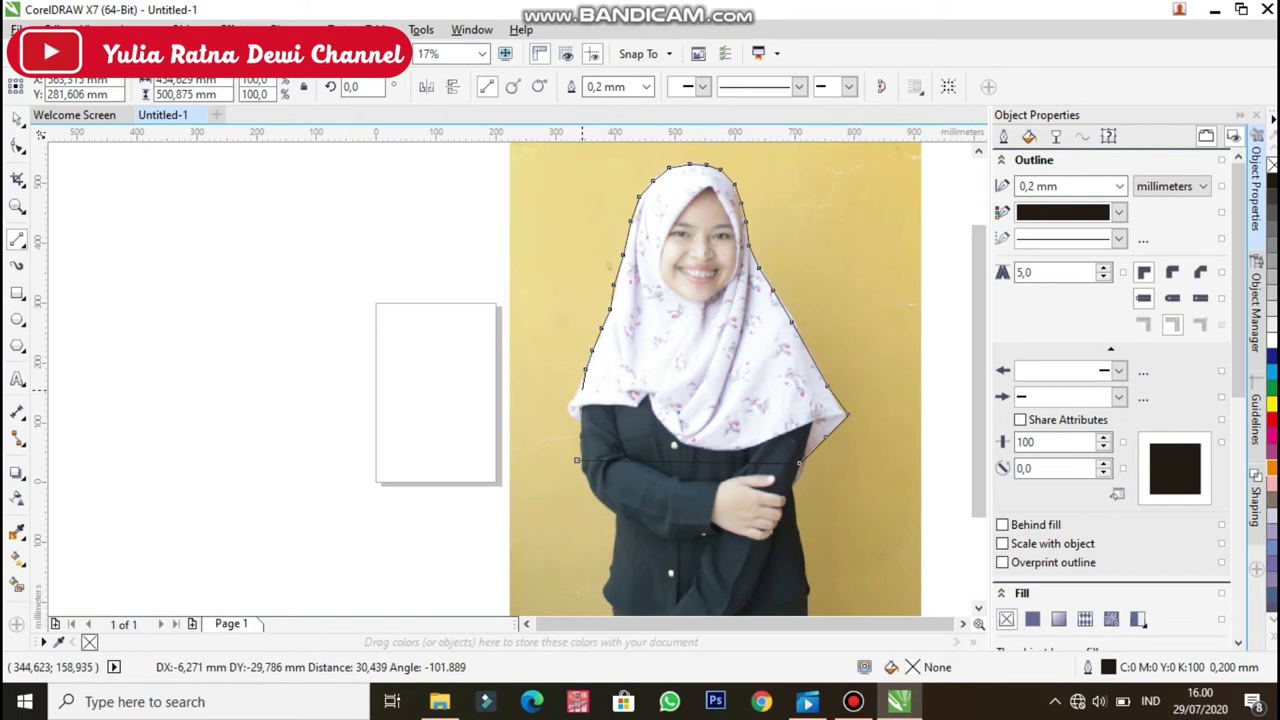
Trace around the headscarf's lower left corner and down the sleeve, closing the outline at its starting node.
left_click(578, 390)
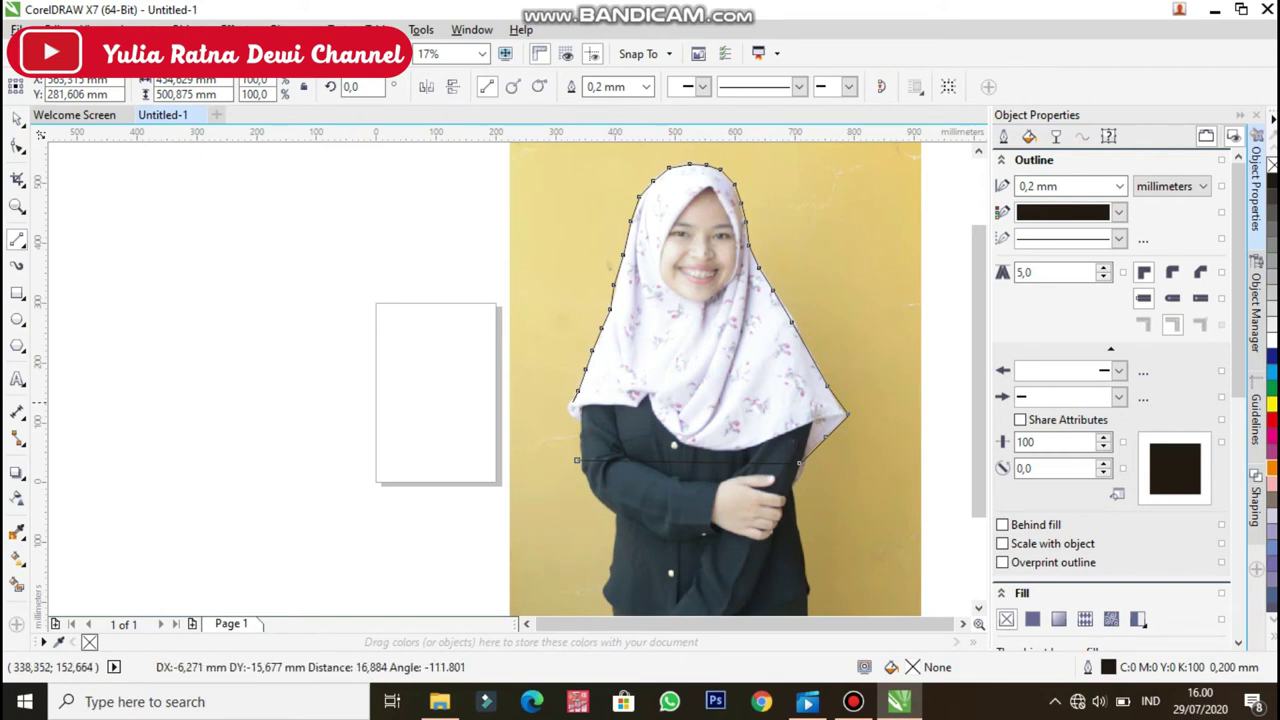
left_click(568, 404)
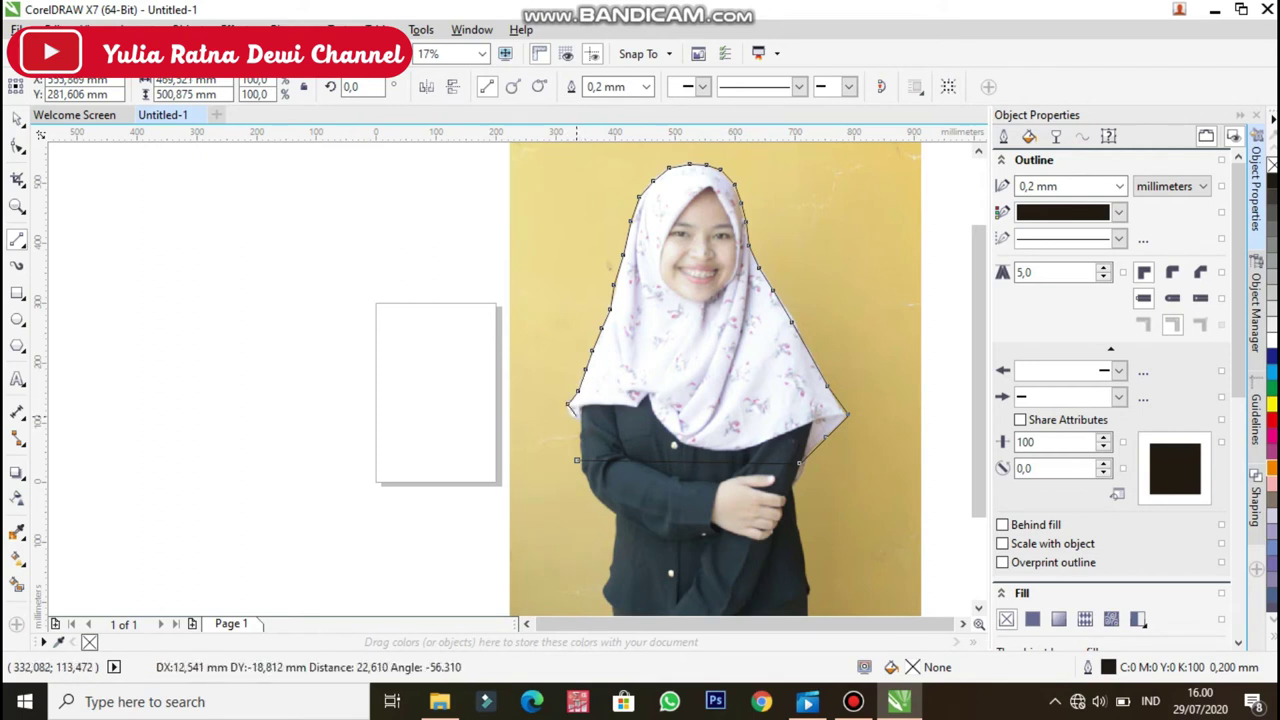
left_click(573, 418)
left_click_drag(573, 418, 573, 418)
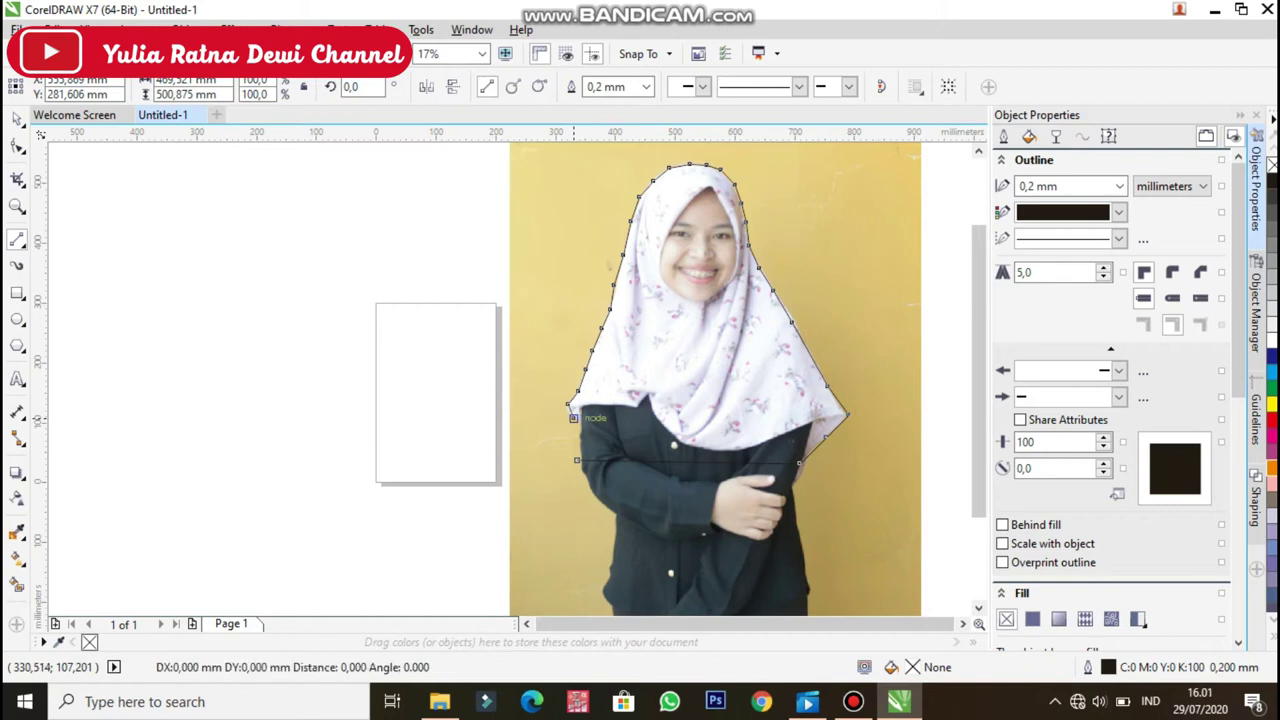
left_click(576, 460)
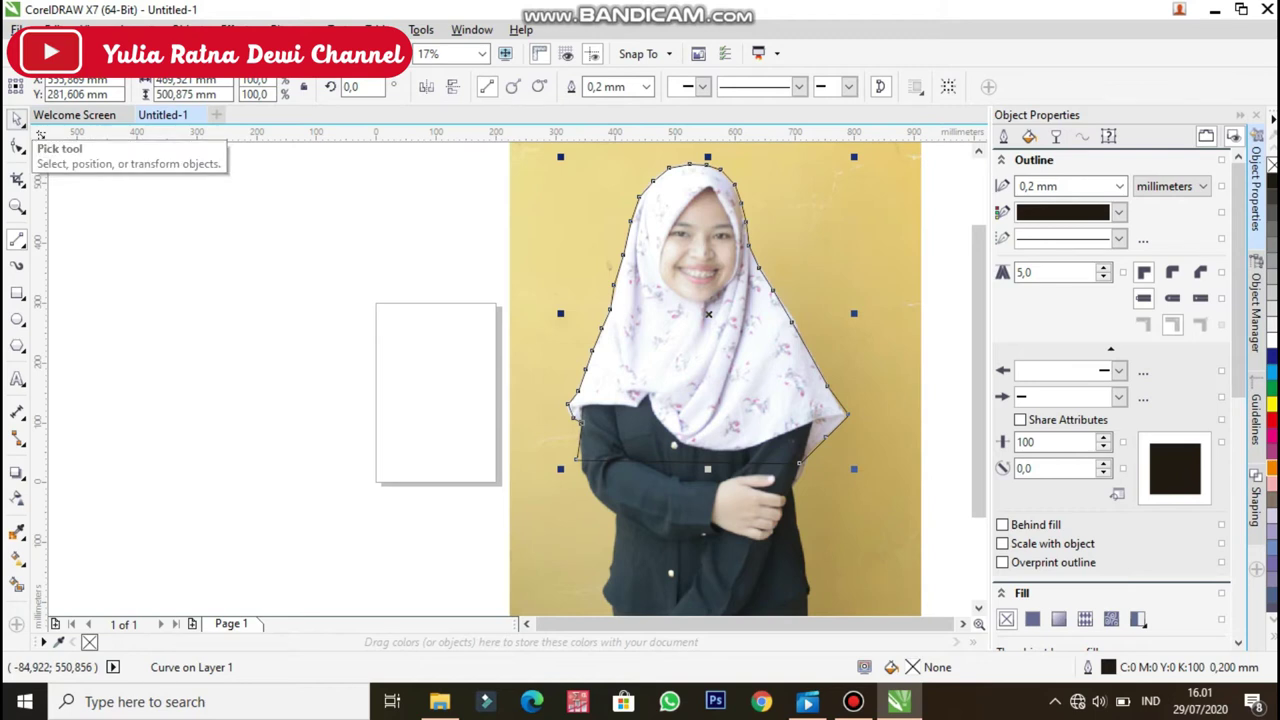
Intersect the closed outline with the photo to cut out the person, and delete the original photo.
left_click(18, 120)
key("Escape")
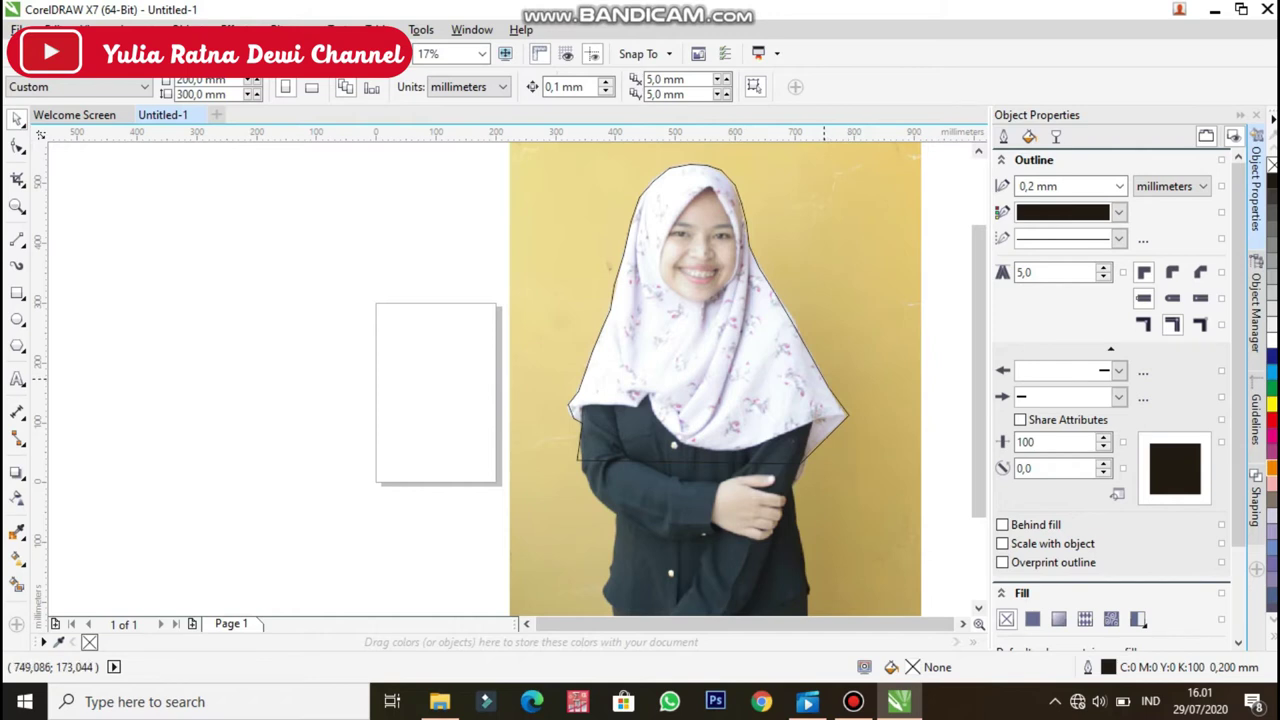
left_click(826, 384)
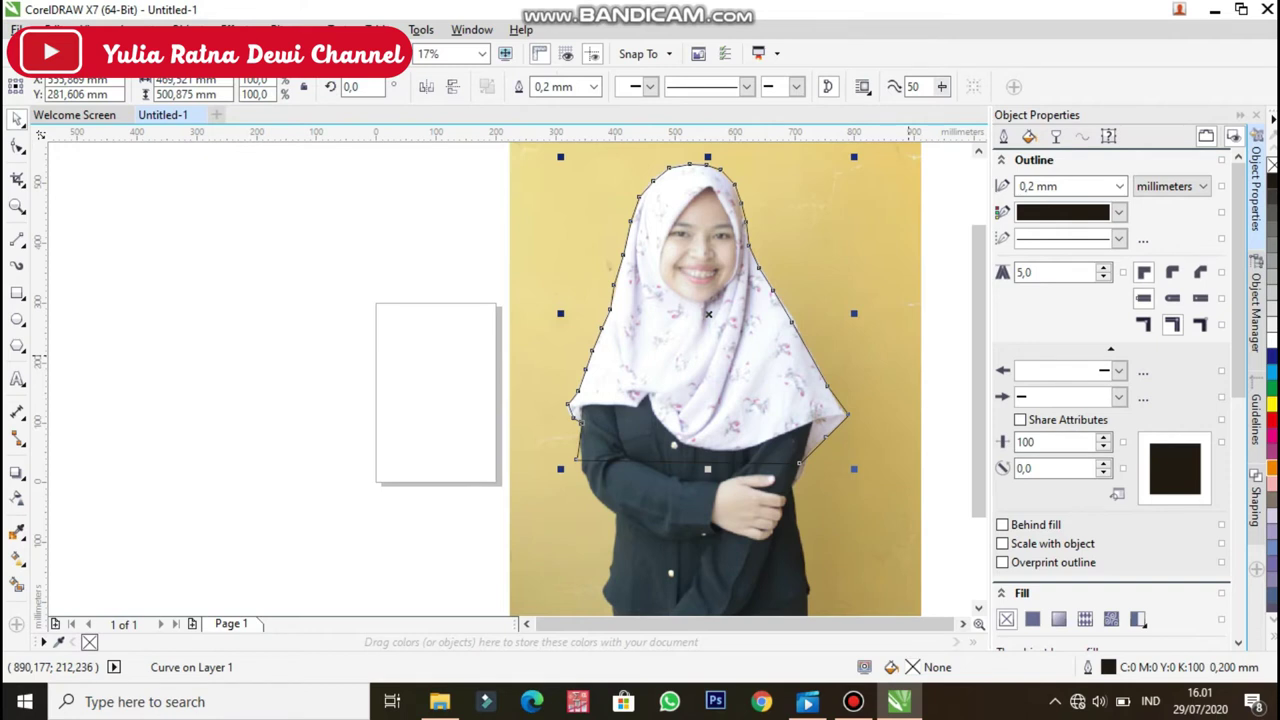
left_click(908, 355, "shift")
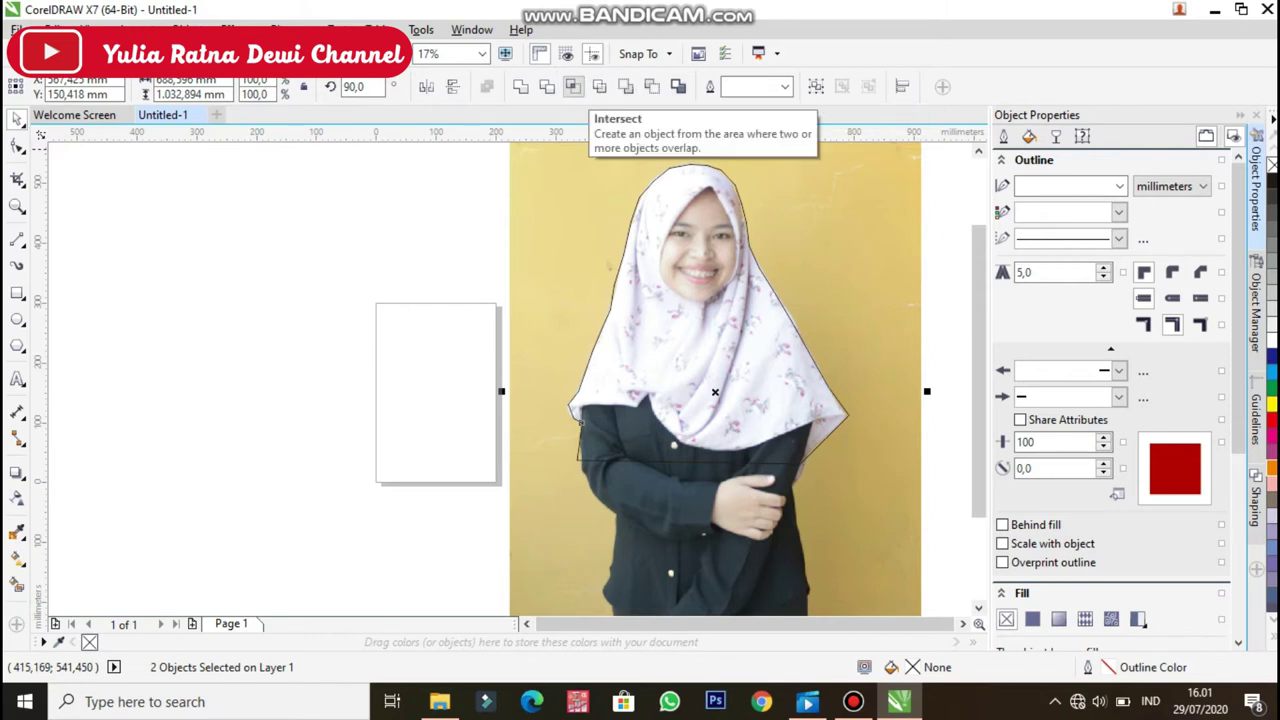
left_click(573, 86)
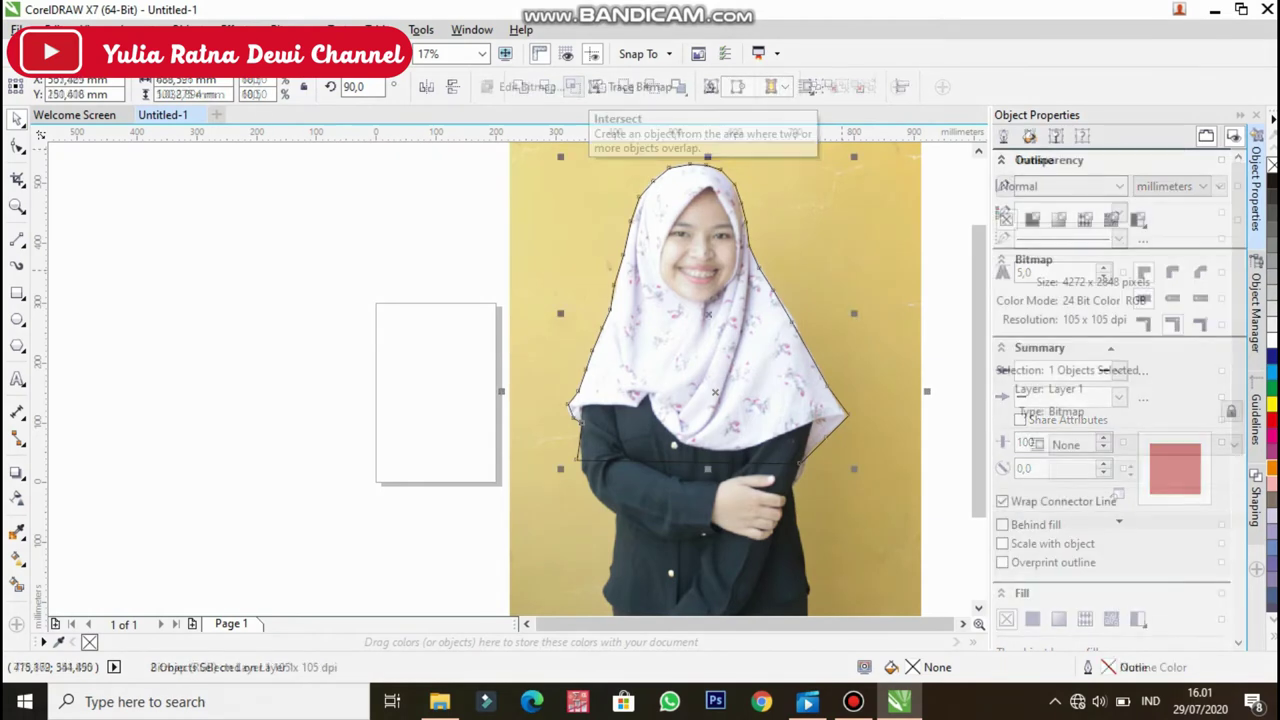
key("Delete")
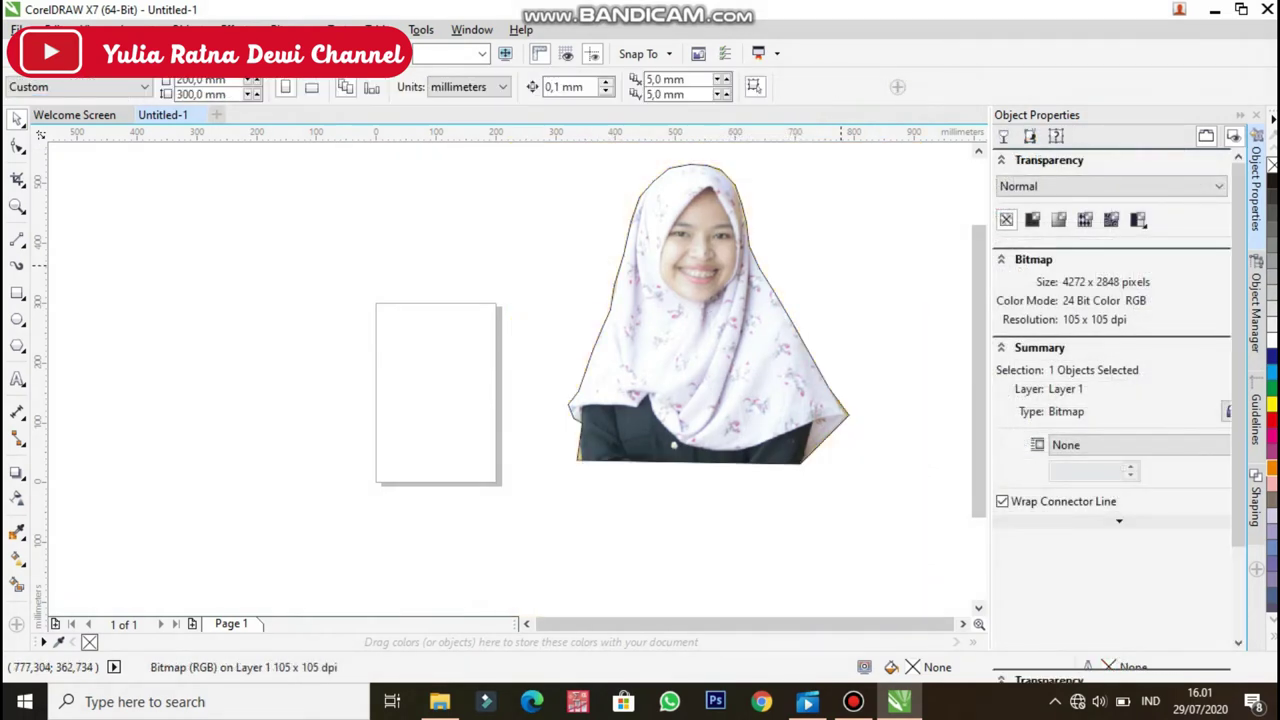
Move the cutout together with its outline onto the page and scale both down to about 185 x 197 mm to fit inside it.
left_click_drag(899, 497, 901, 508)
left_click_drag(756, 344, 514, 370)
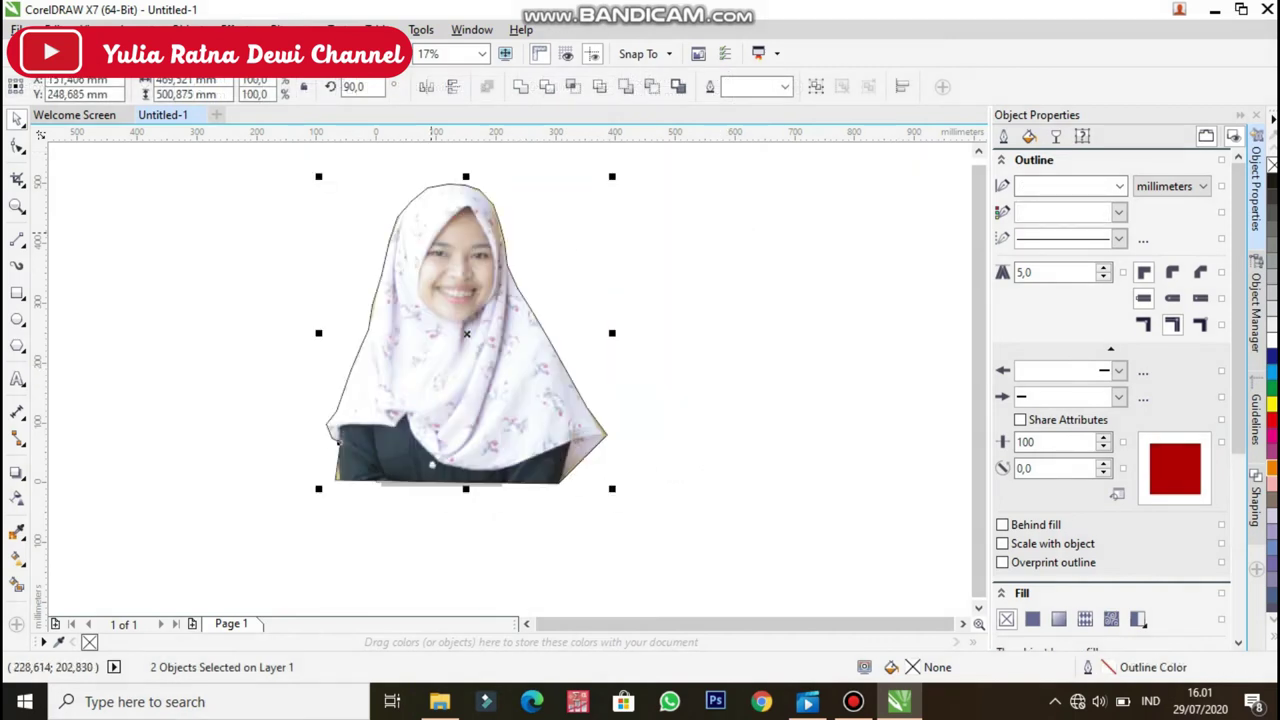
left_click_drag(318, 175, 405, 268)
left_click_drag(526, 374, 482, 375)
left_click_drag(569, 268, 511, 339)
left_click_drag(511, 487, 495, 470)
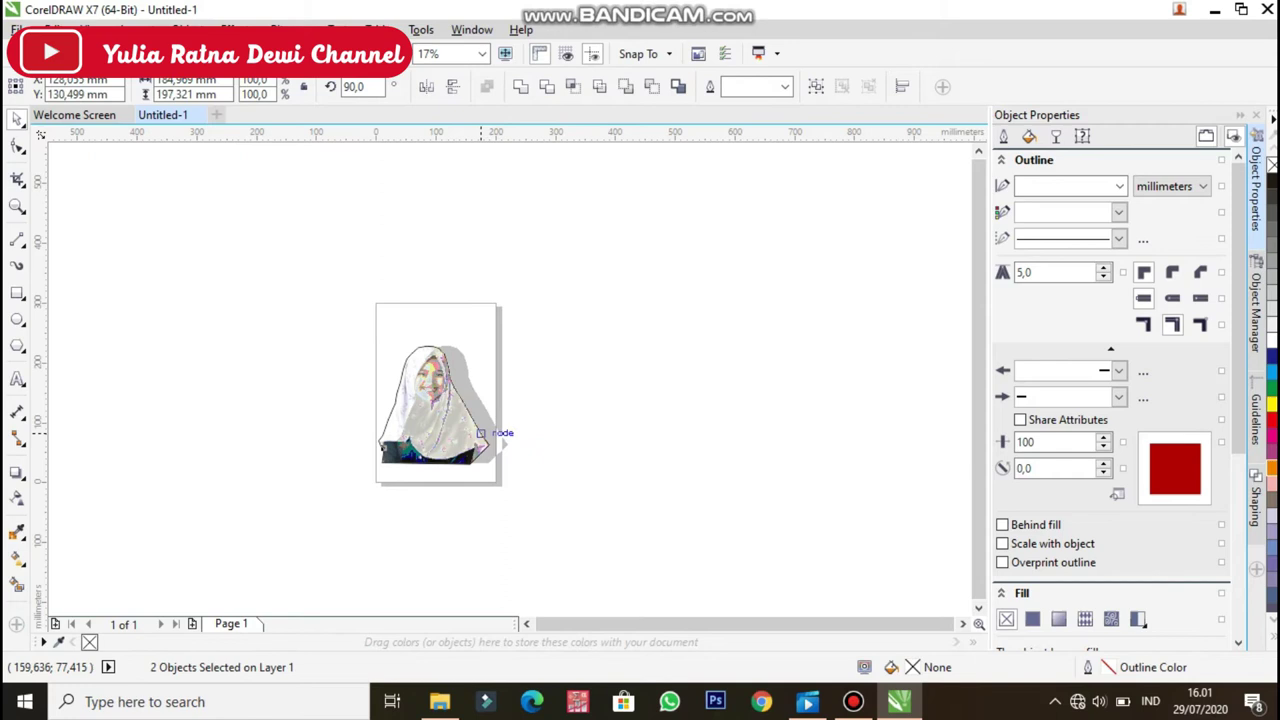
left_click(235, 298)
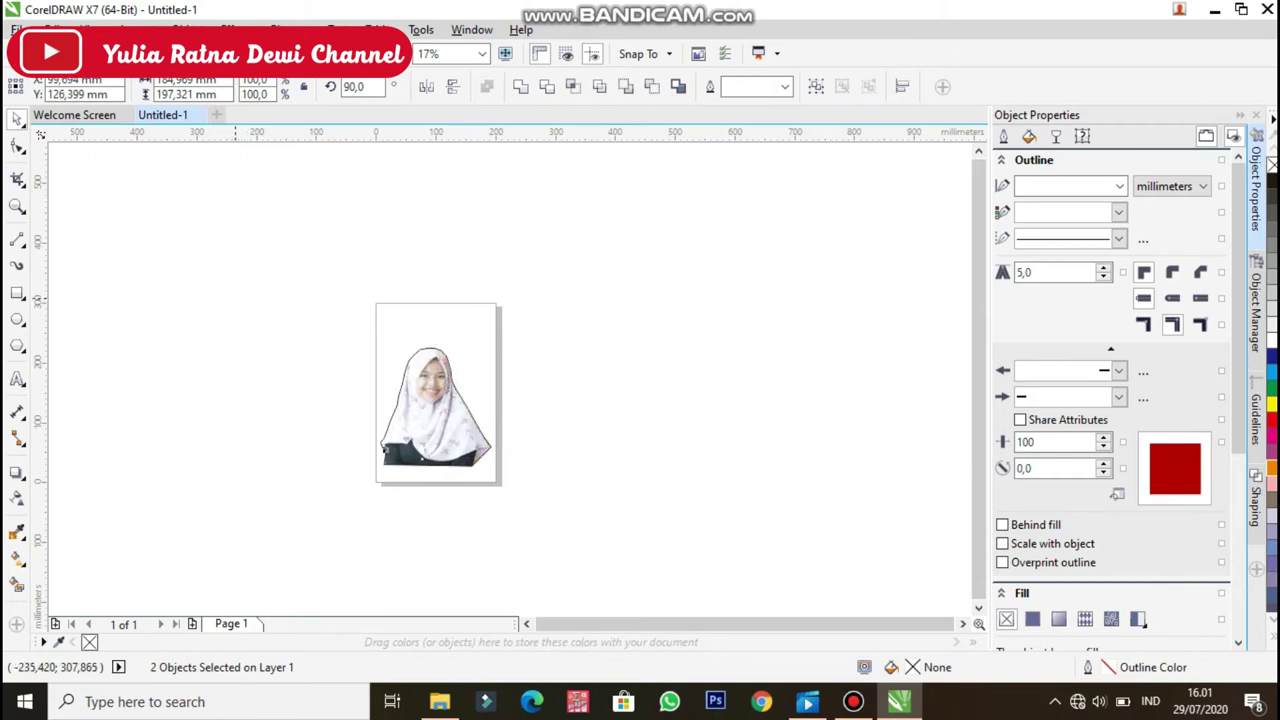
left_click(17, 206)
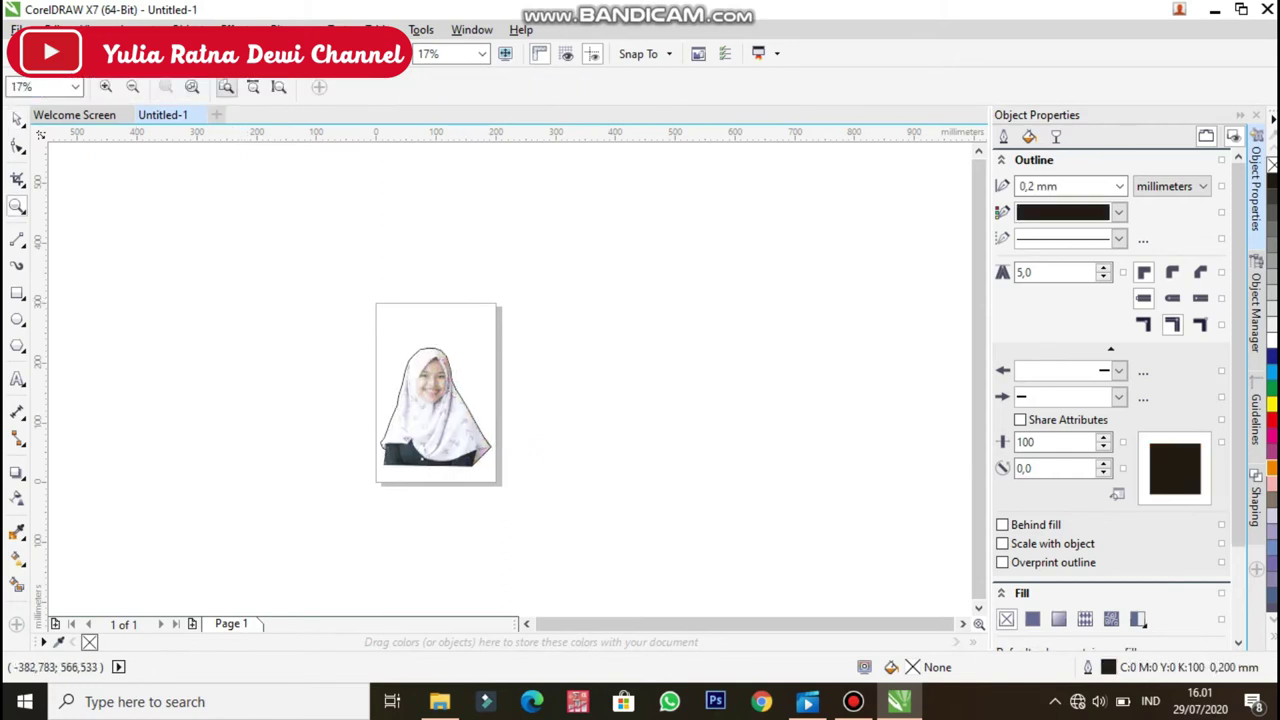
Set the colour of the traced outline around the person to yellow.
left_click(226, 87)
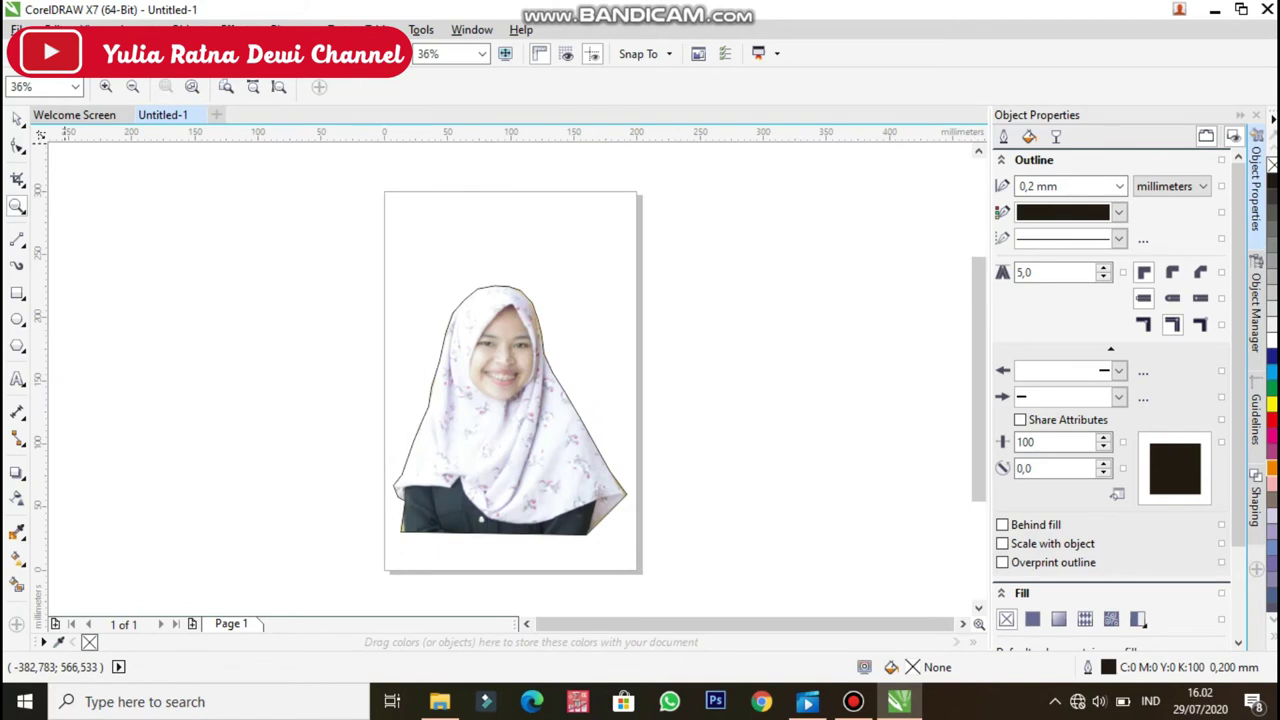
key("space")
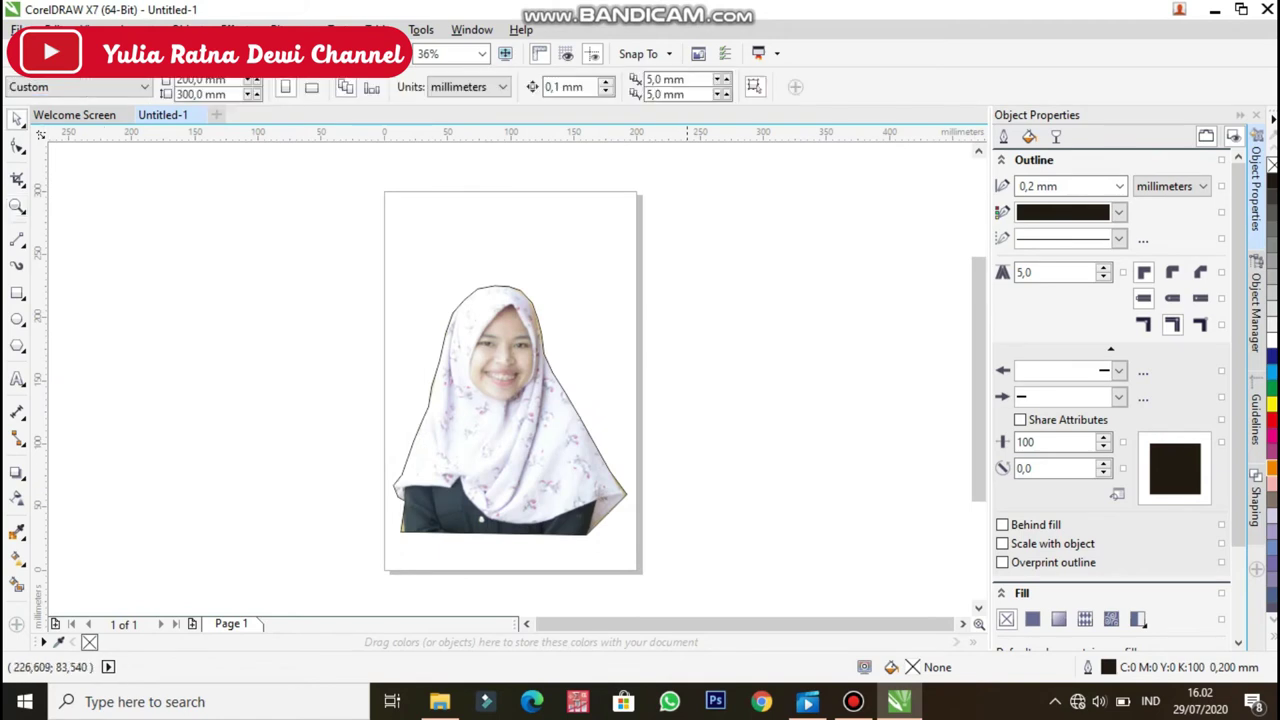
left_click(600, 434)
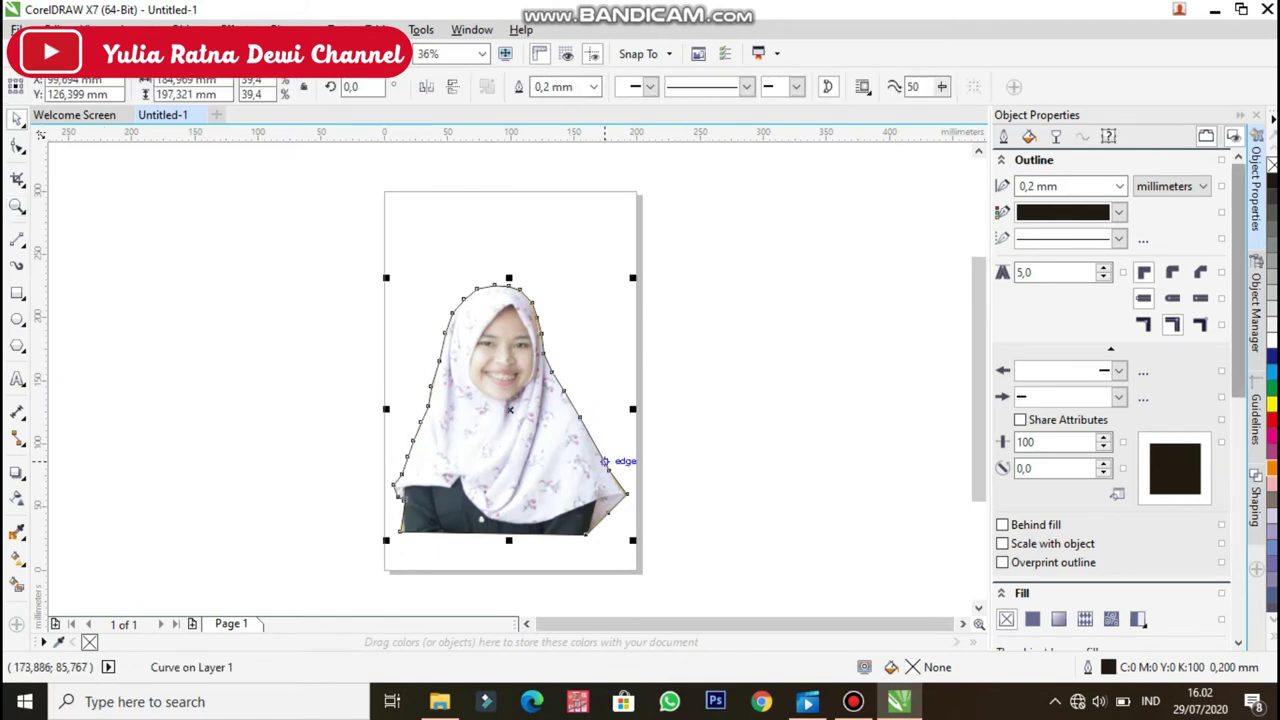
left_click(1118, 212)
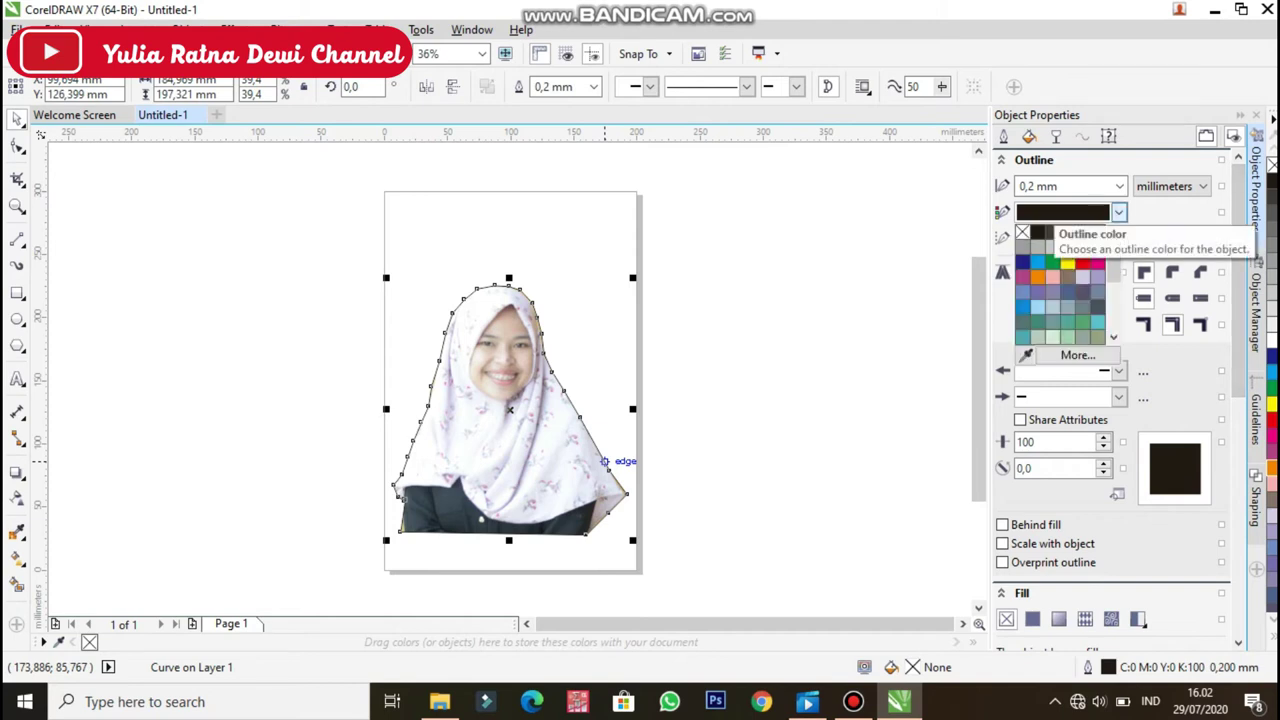
left_click(1068, 292)
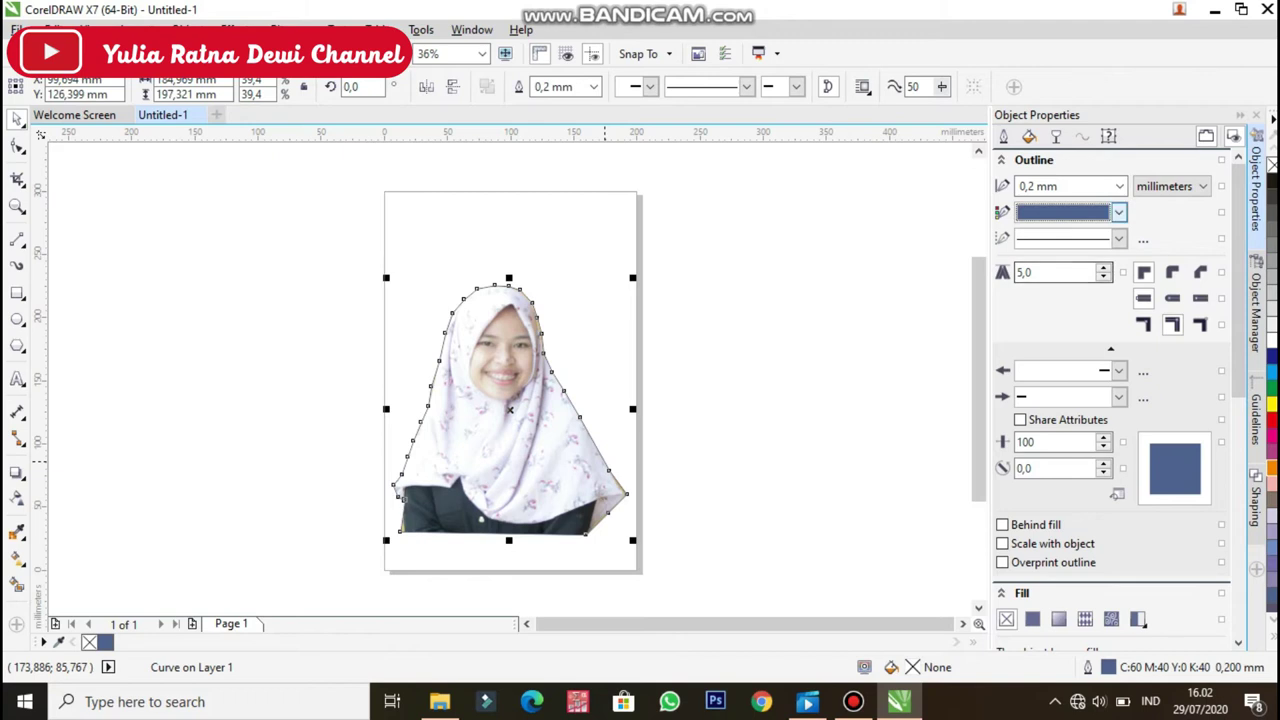
left_click(1118, 212)
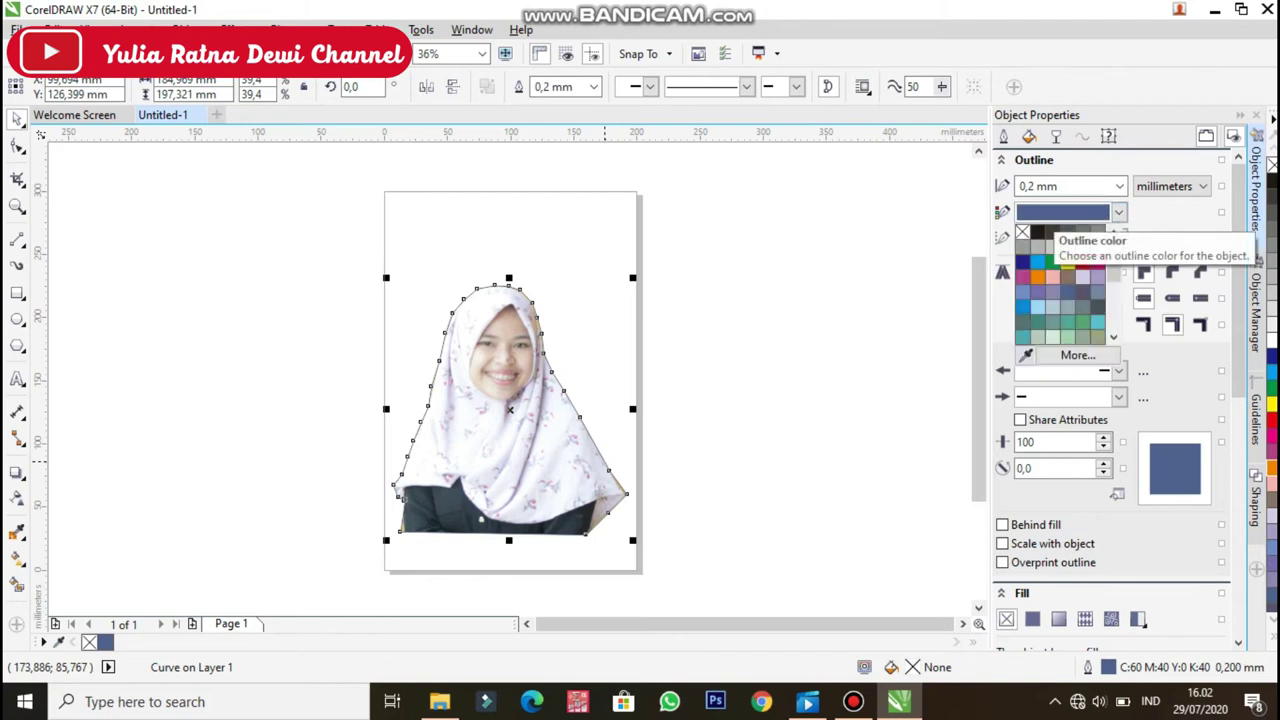
left_click(1067, 261)
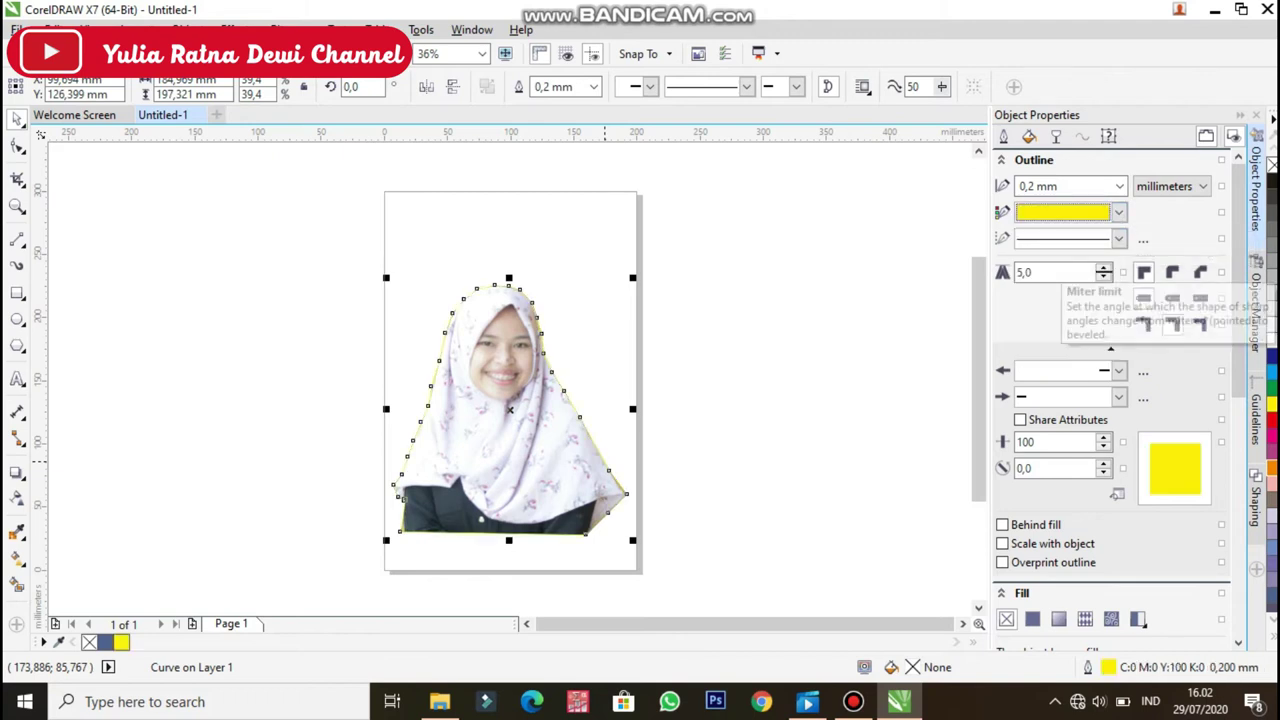
Set the traced outline's width to 2.0 mm.
left_click(1078, 187)
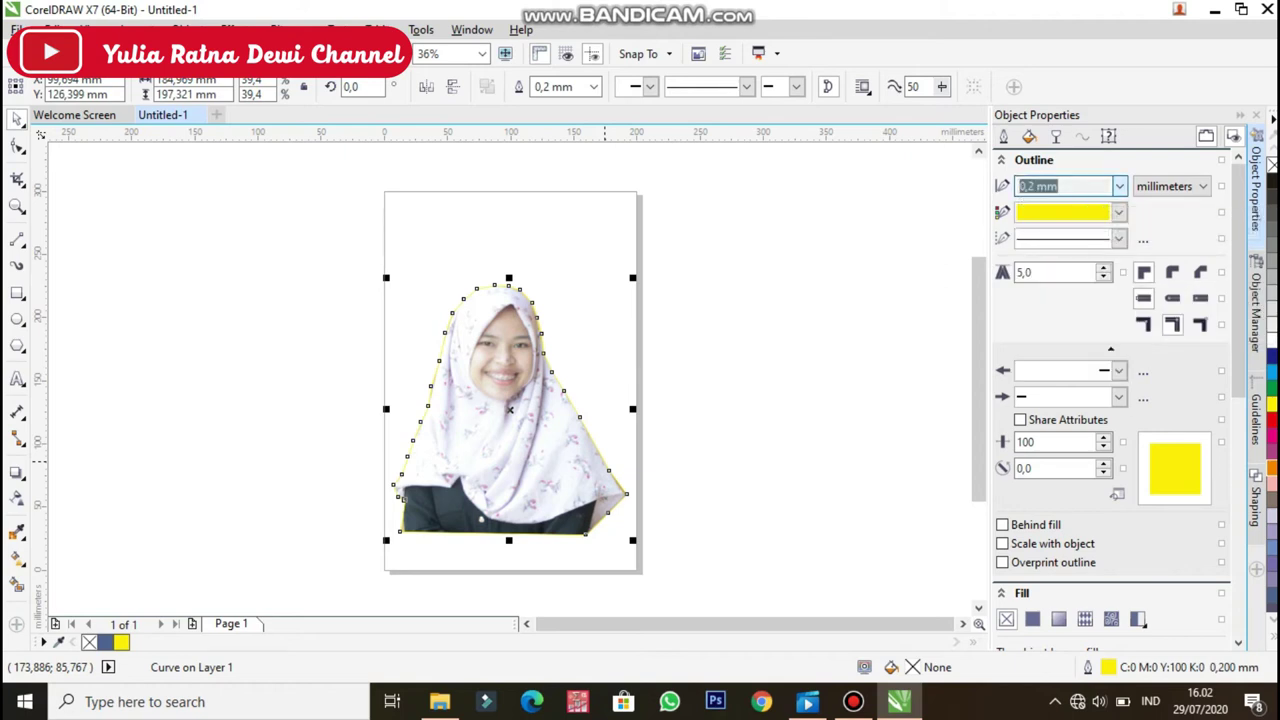
left_click(1119, 187)
left_click(1119, 187)
left_click(1119, 187)
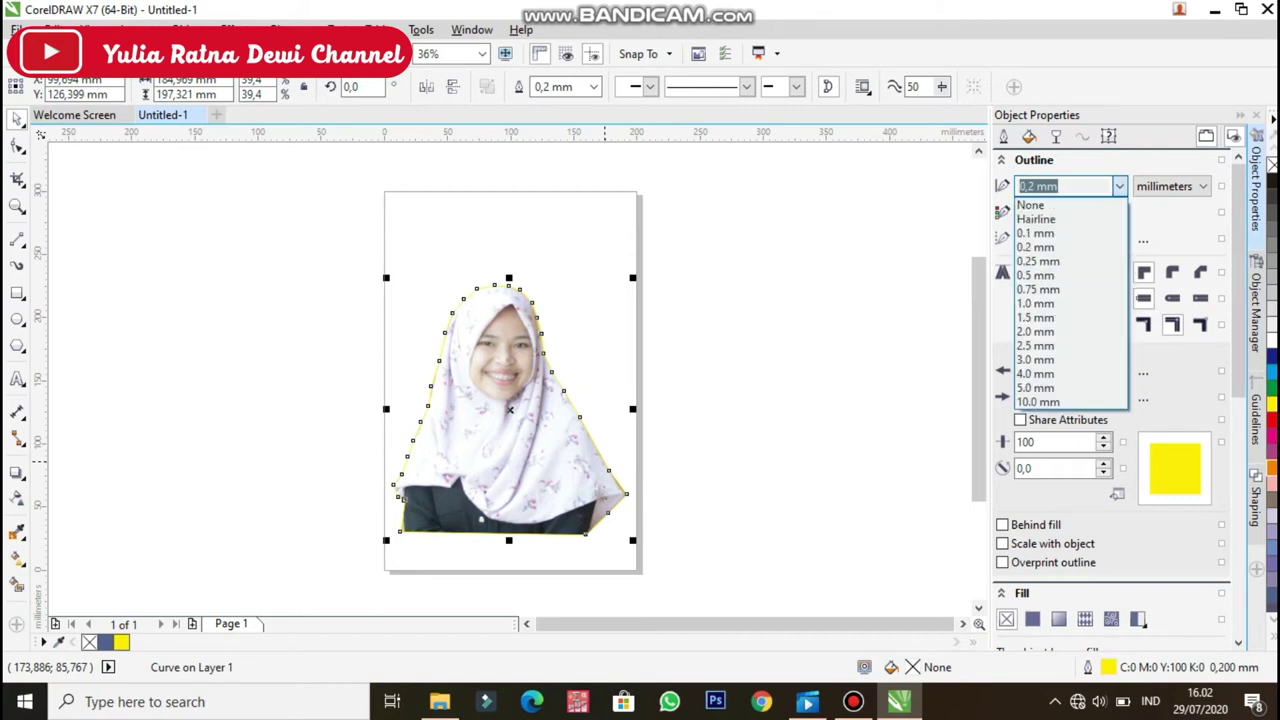
left_click(1046, 333)
type("2")
key("Return")
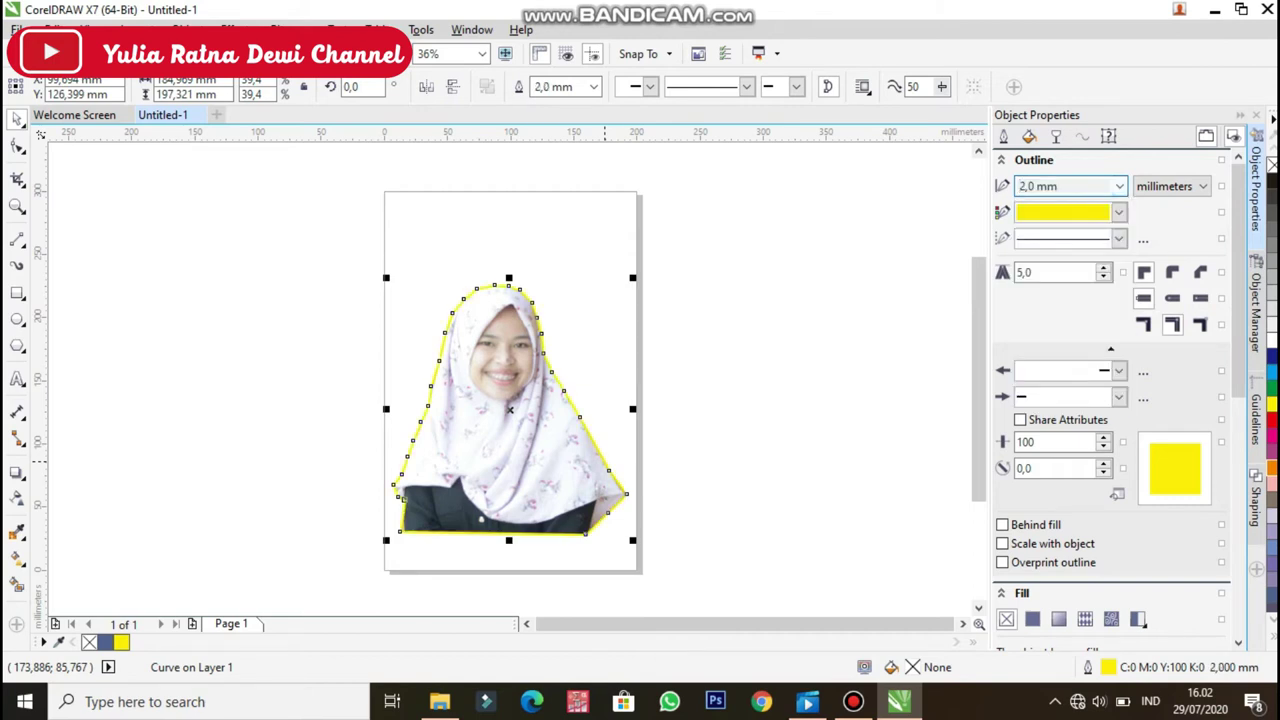
Give the traced outline a dotted line style, and replace it with a more widely spaced dashed style.
left_click(1118, 238)
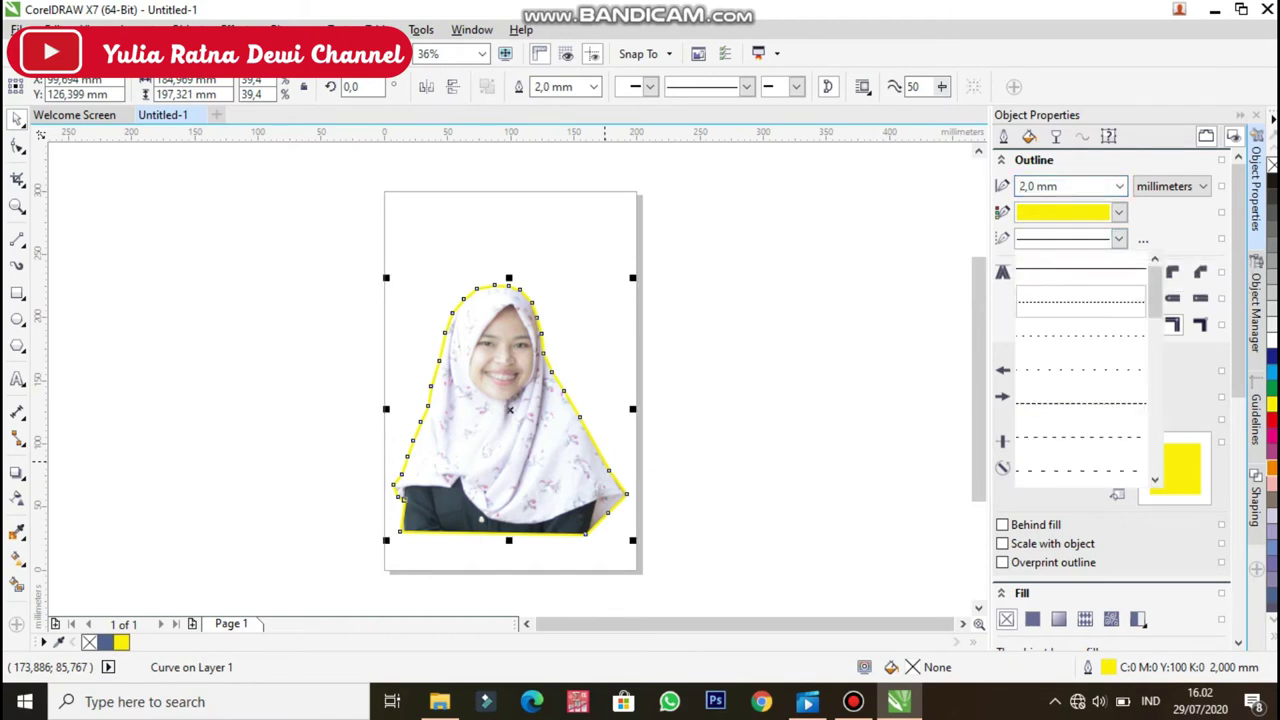
left_click(1080, 302)
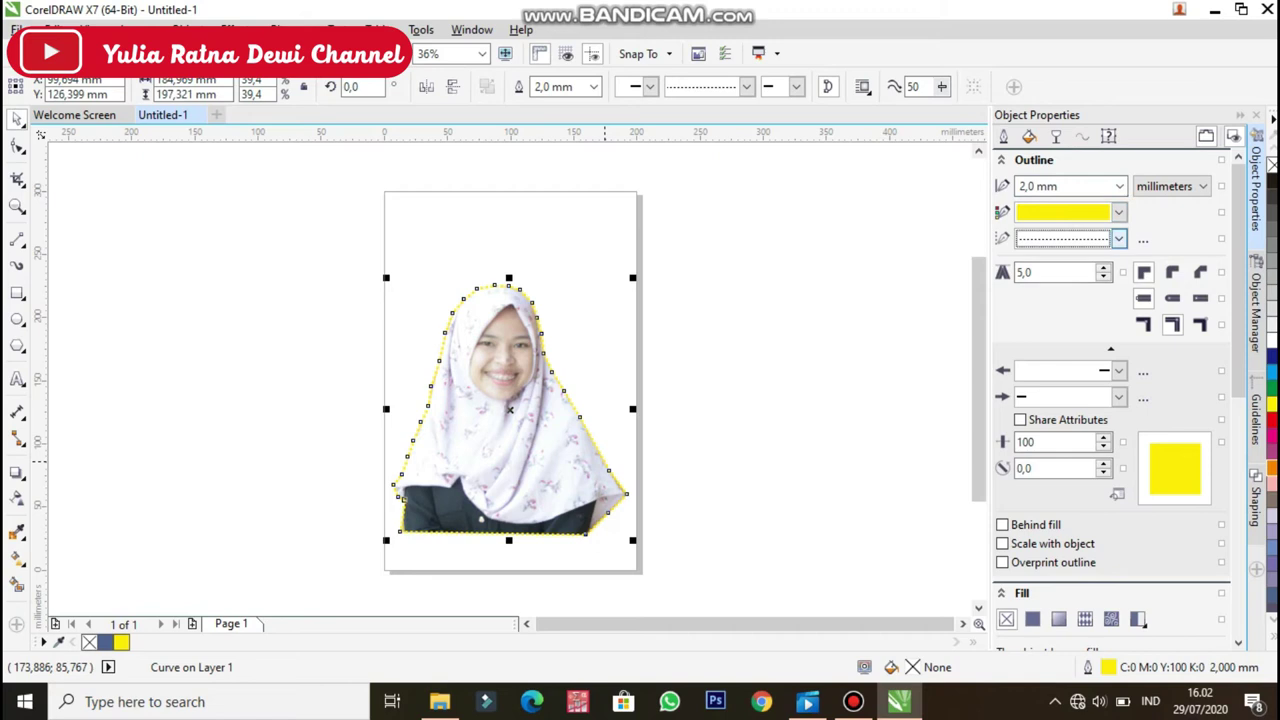
left_click(1118, 238)
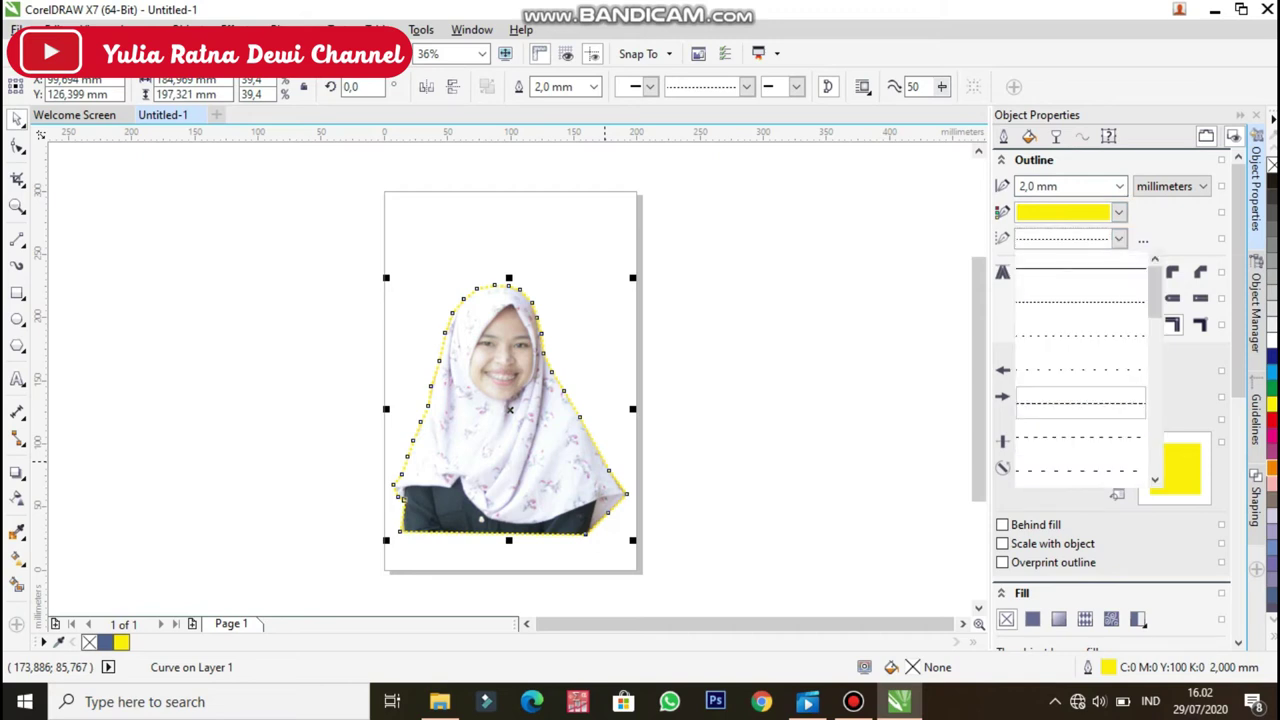
key("Down")
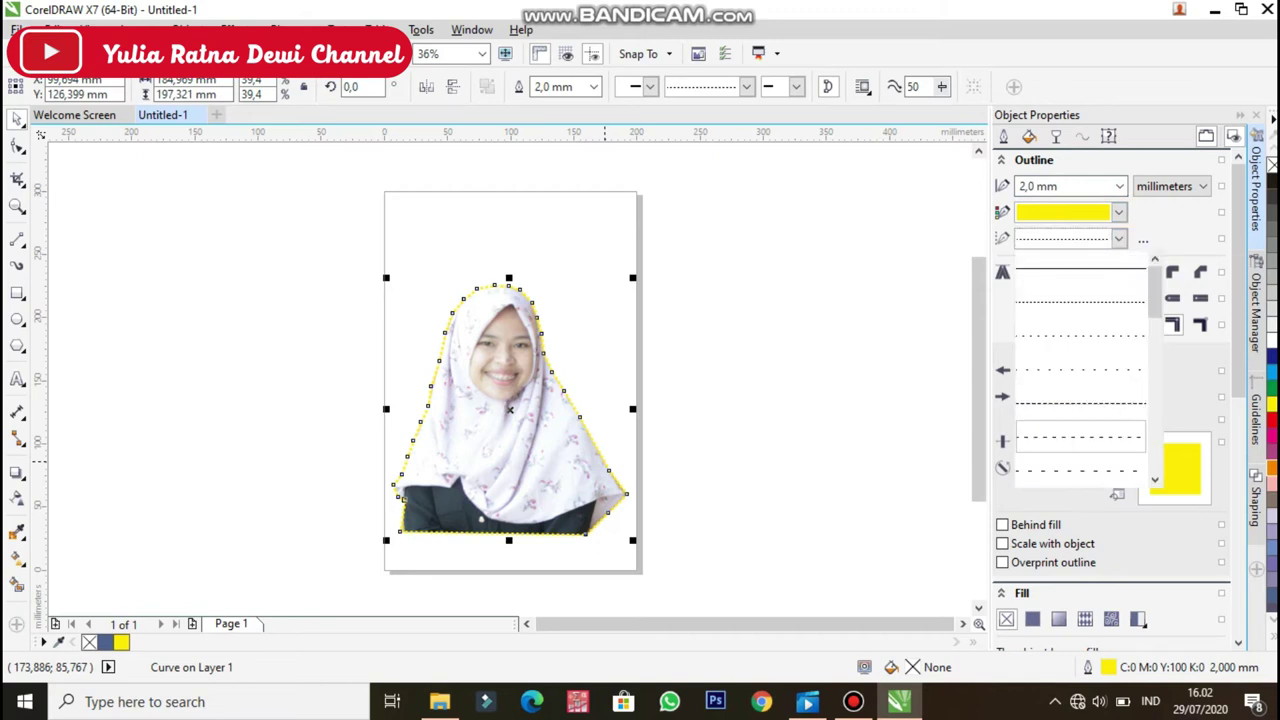
key("Return")
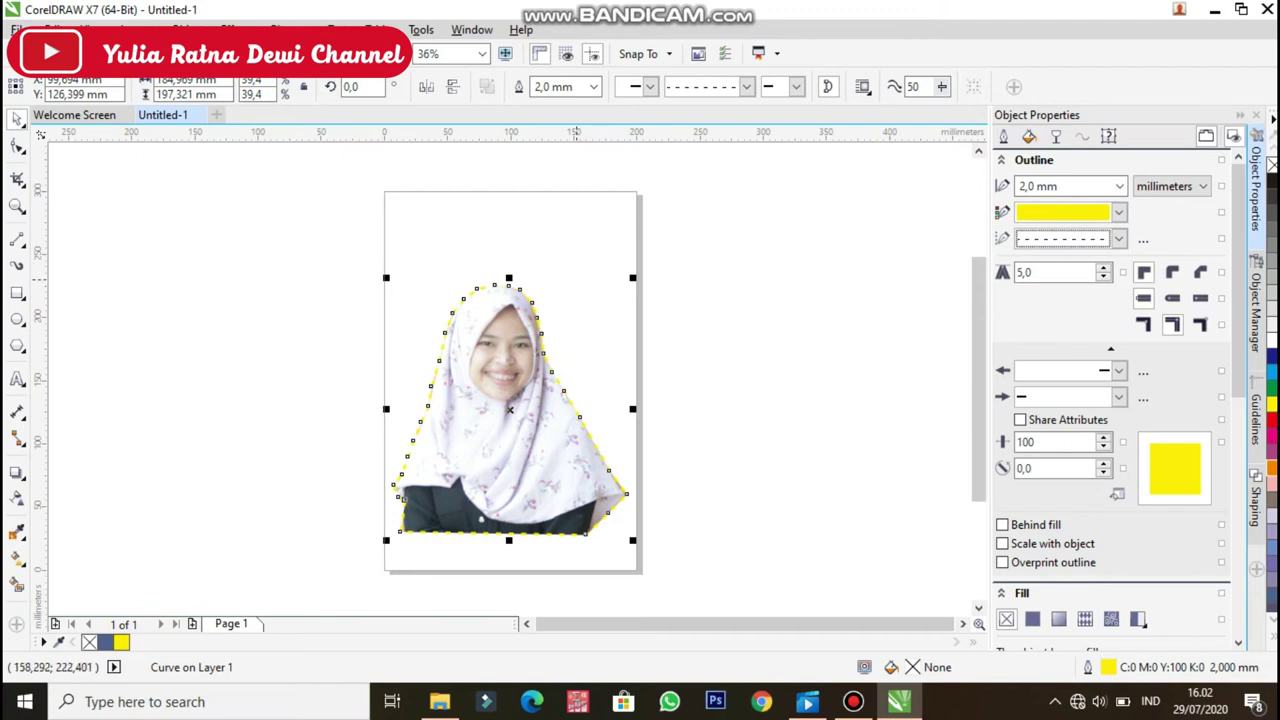
left_click(586, 243)
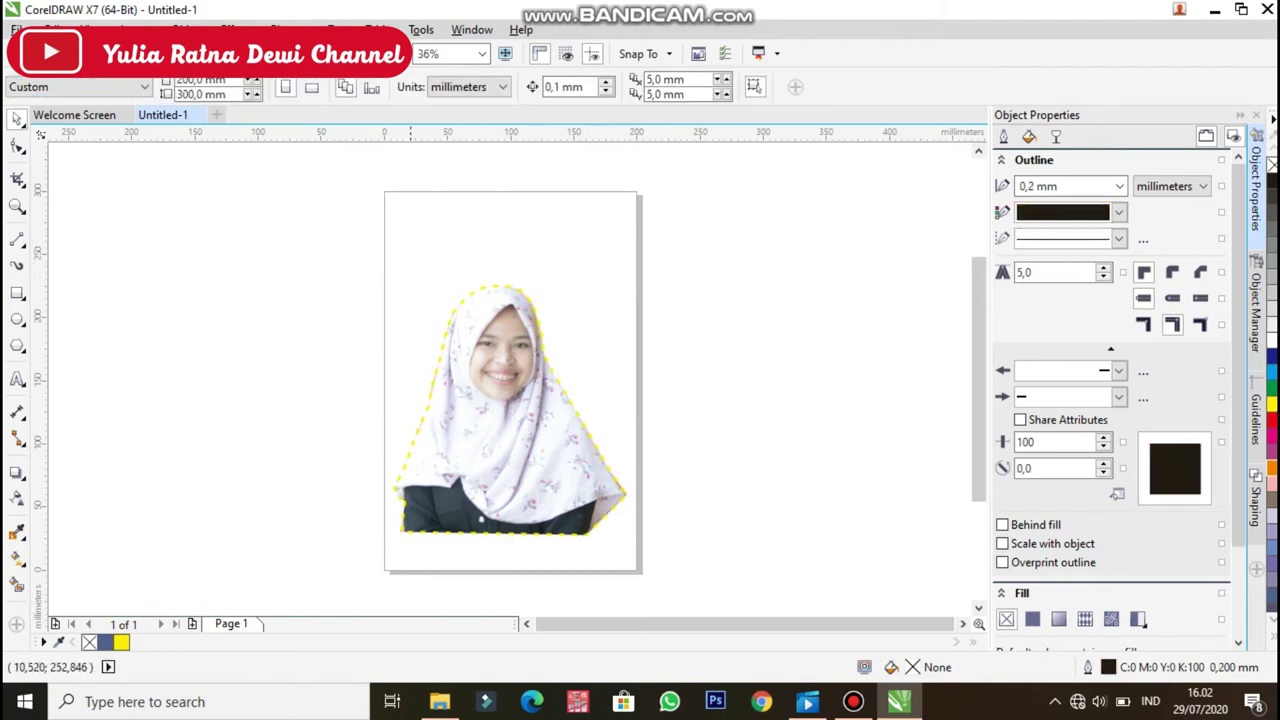
Try to move the outline sideways off the cutout photo, and undo the move.
left_click(493, 367)
left_click_drag(494, 367, 544, 366)
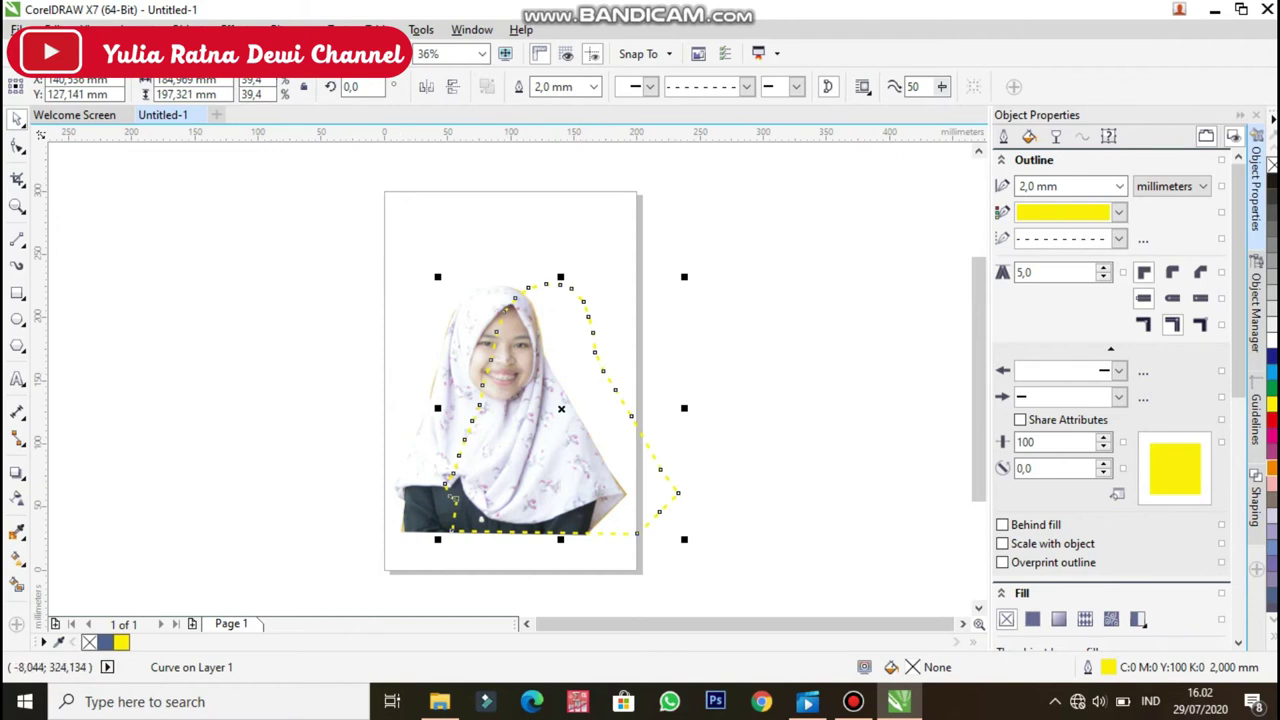
key("ctrl+z")
Group the cutout photo with its outline, and release the group again.
left_click_drag(331, 223, 655, 562)
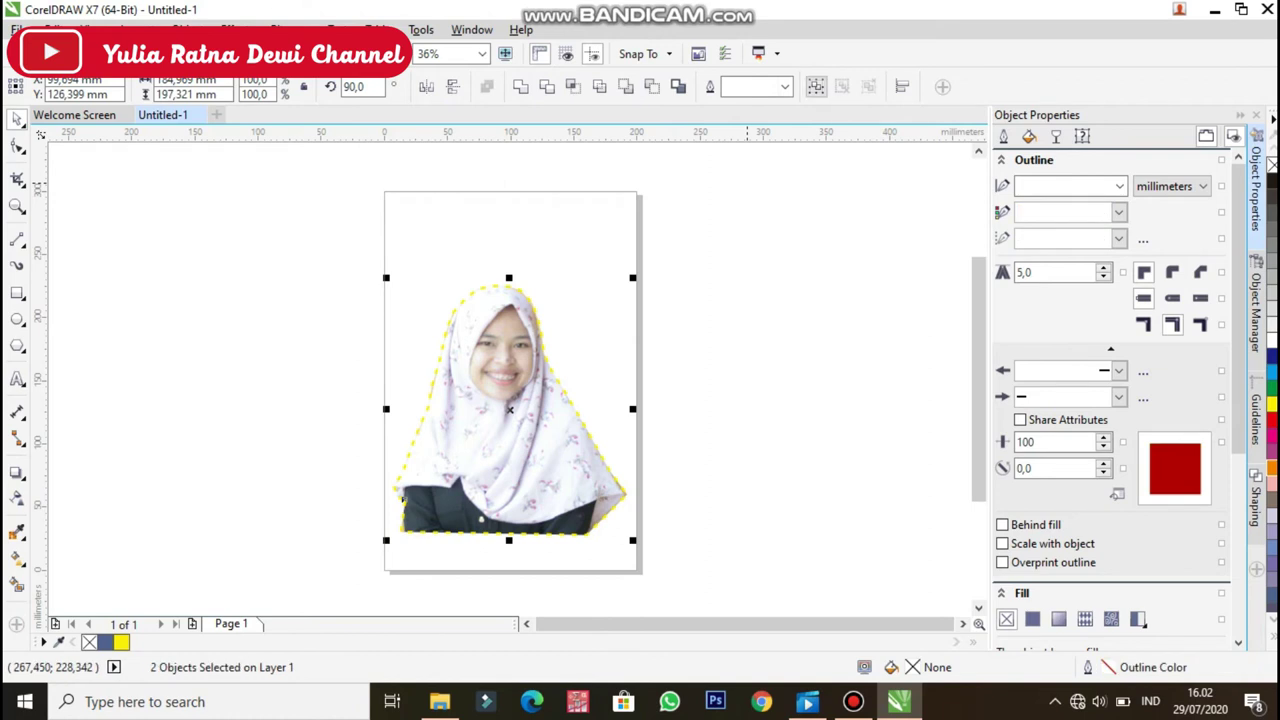
key("ctrl+g")
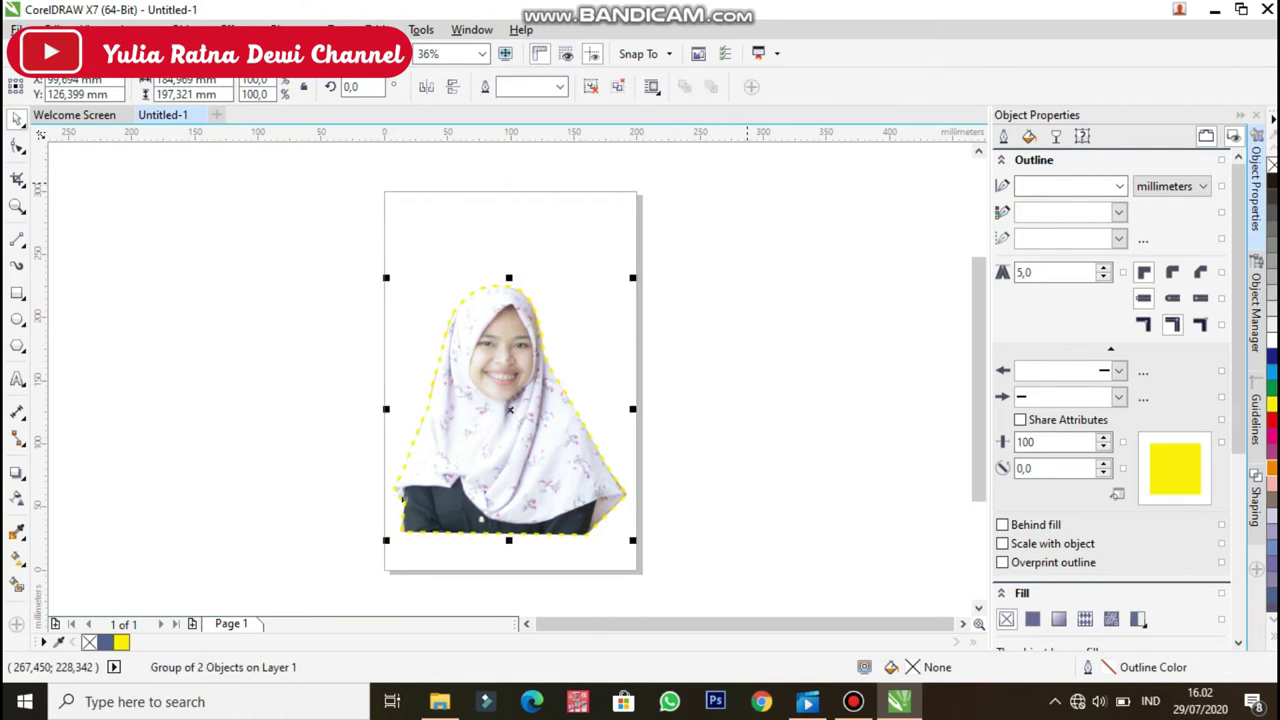
key("Escape")
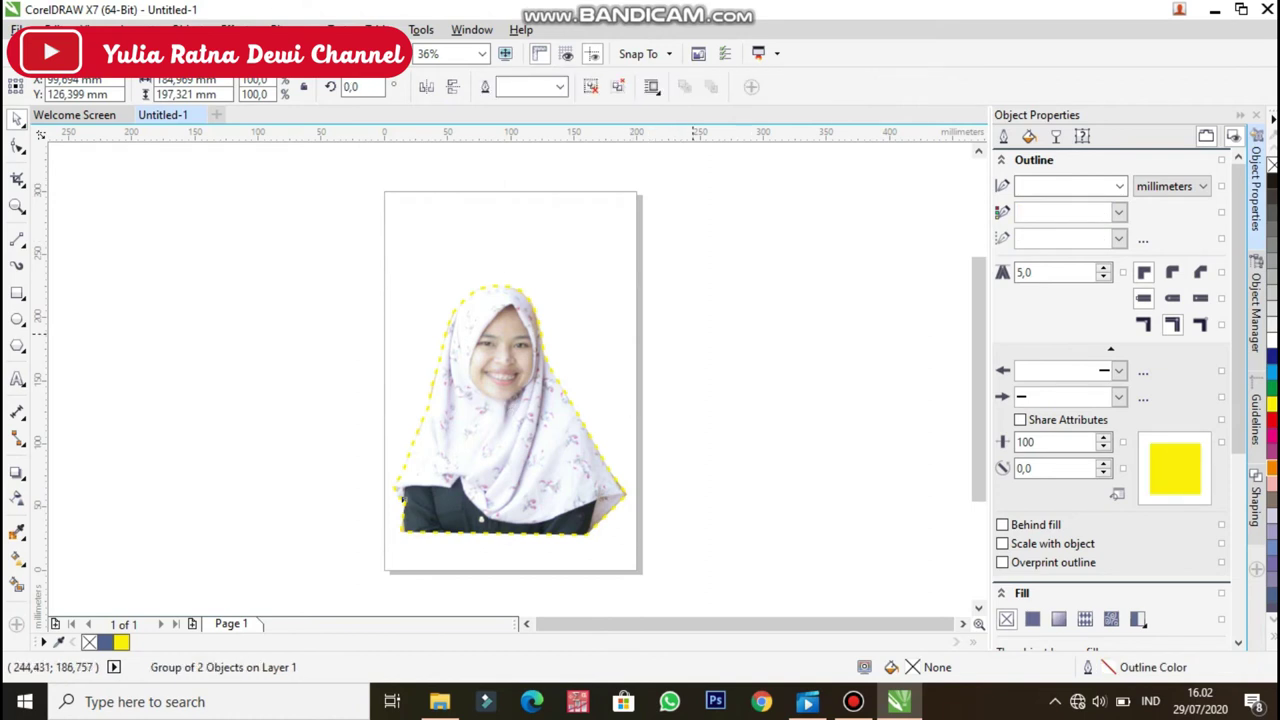
left_click(556, 366)
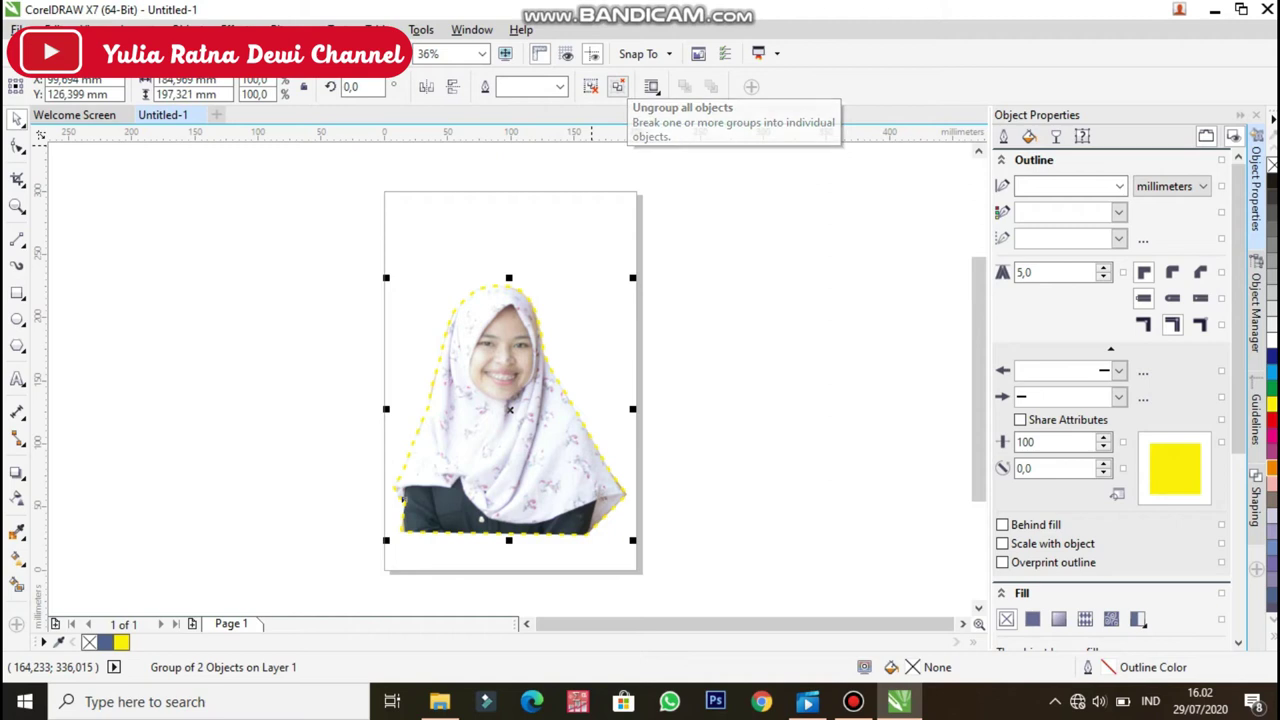
left_click(651, 86)
left_click(676, 279)
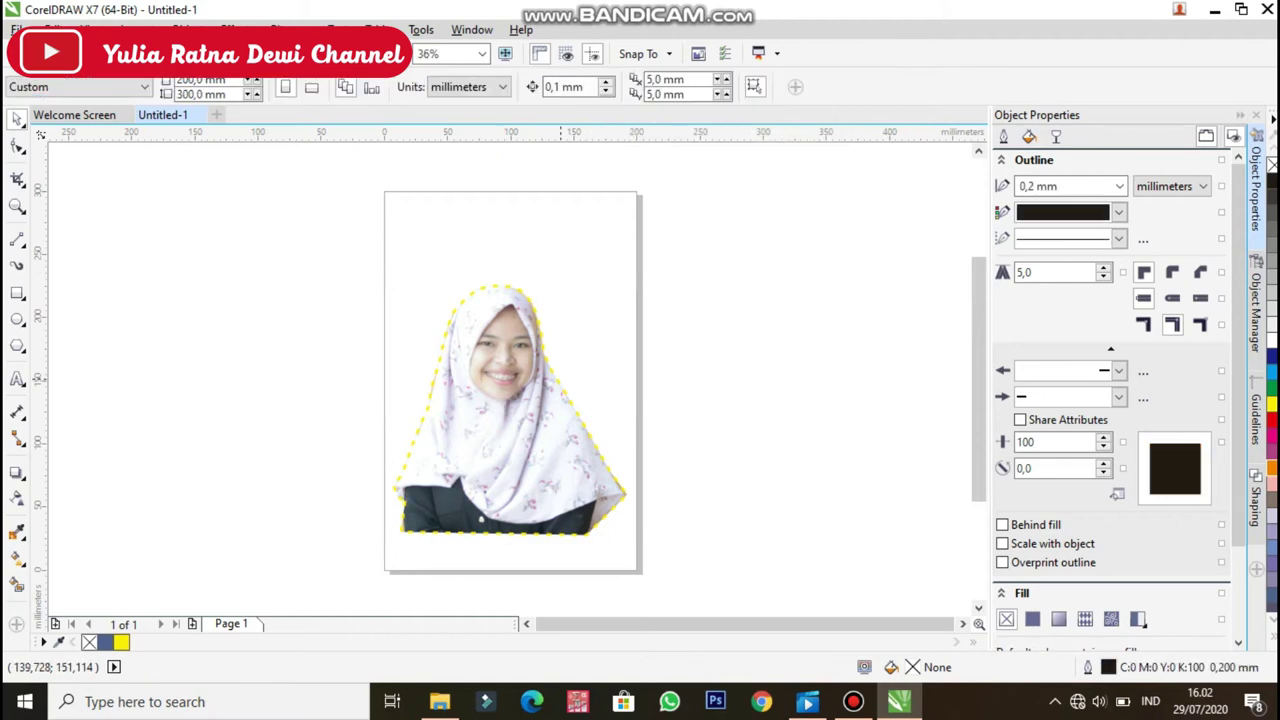
Try deleting the outline and moving the cutout photo slightly, and undo both changes.
left_click(558, 380)
key("Delete")
mouse_move(530, 406)
left_mouse_down()
mouse_move(545, 406)
mouse_move(534, 413)
left_mouse_up()
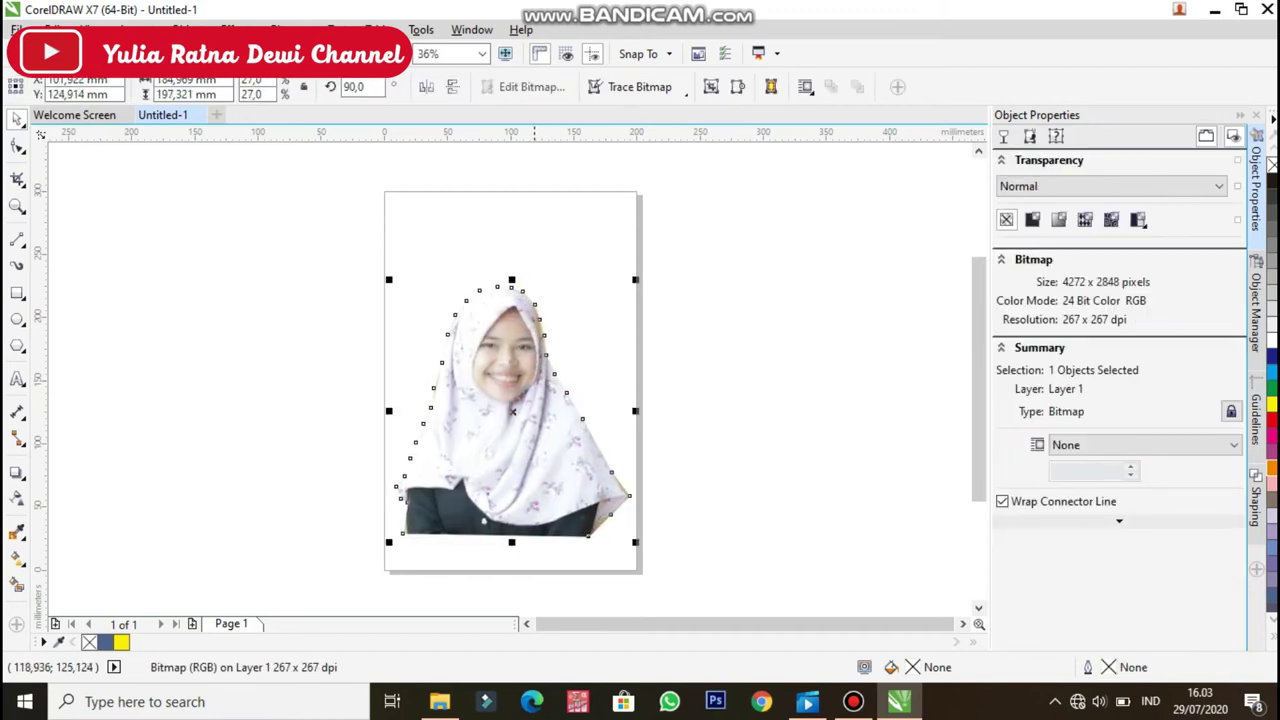
left_click(217, 55)
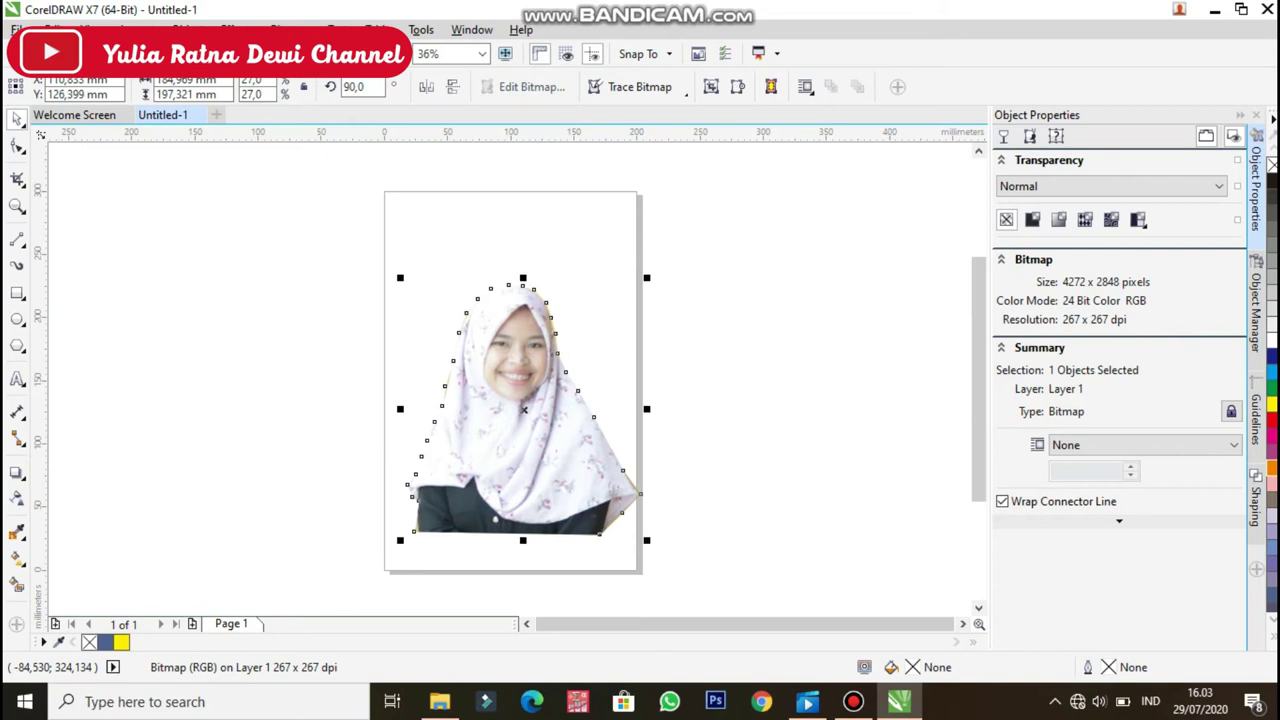
left_click(217, 55)
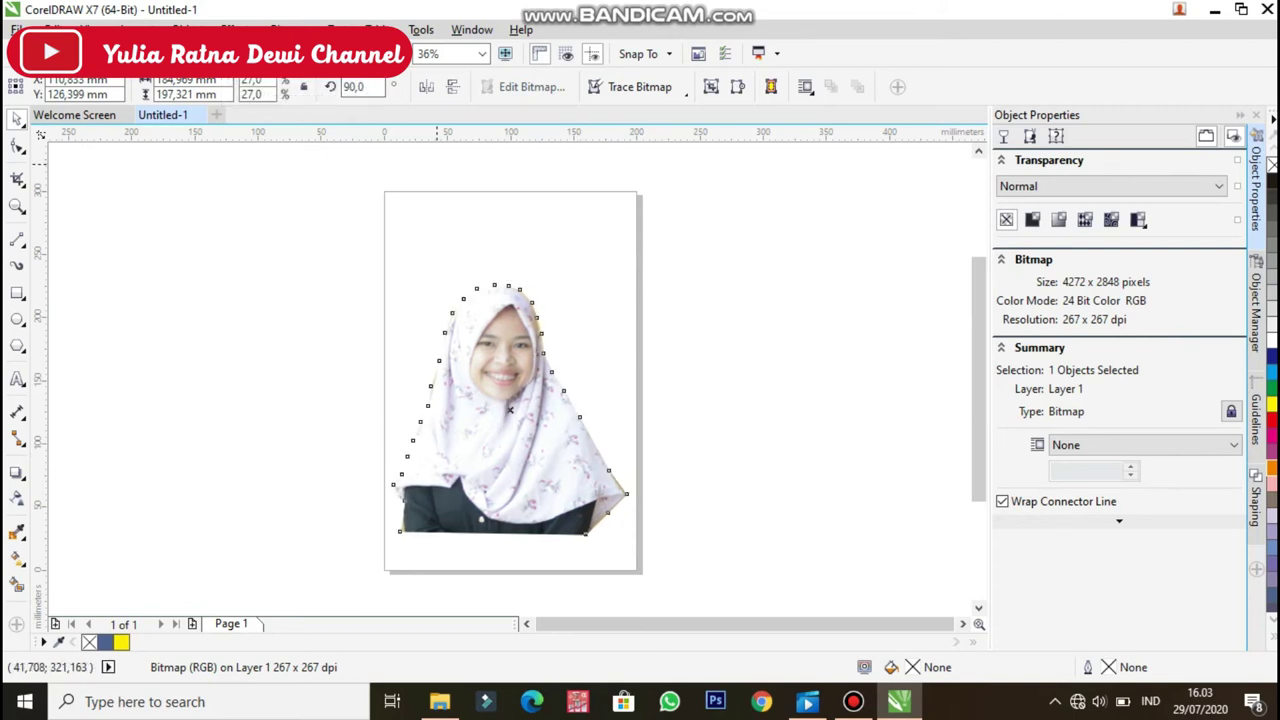
left_click(217, 55)
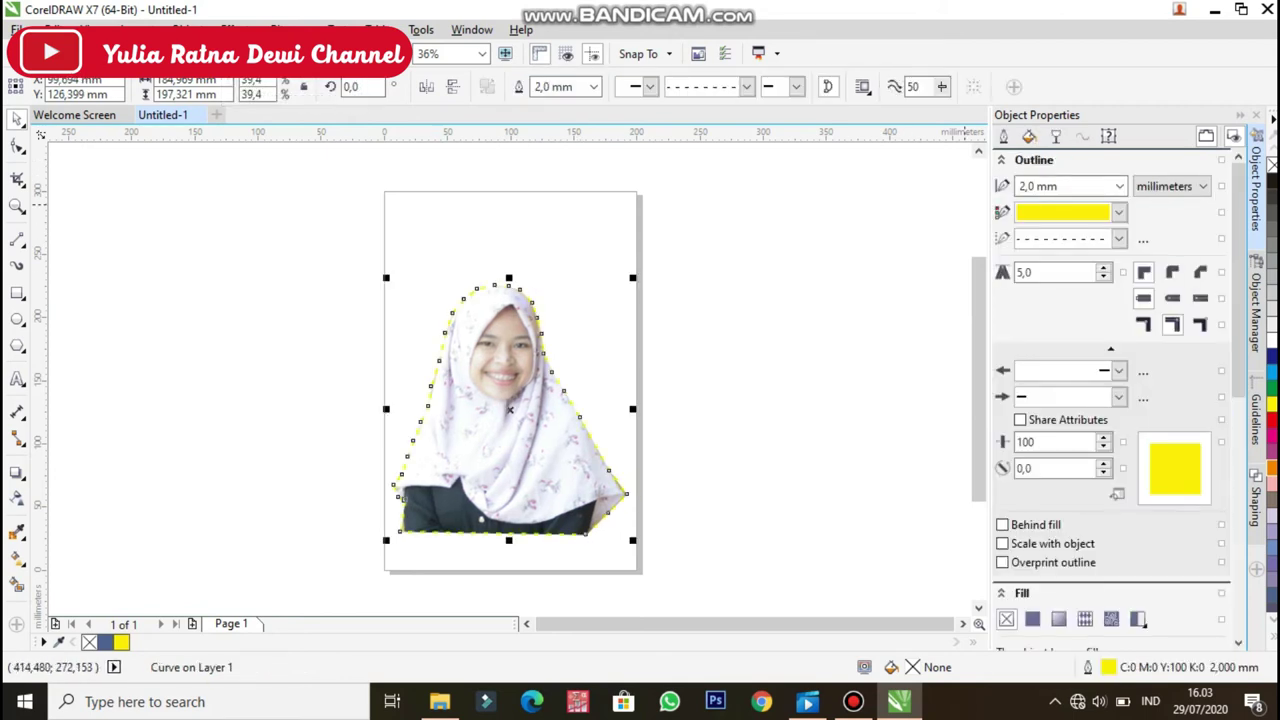
Change the traced outline's line style to solid and its colour to red.
left_click(1118, 238)
left_click(1080, 270)
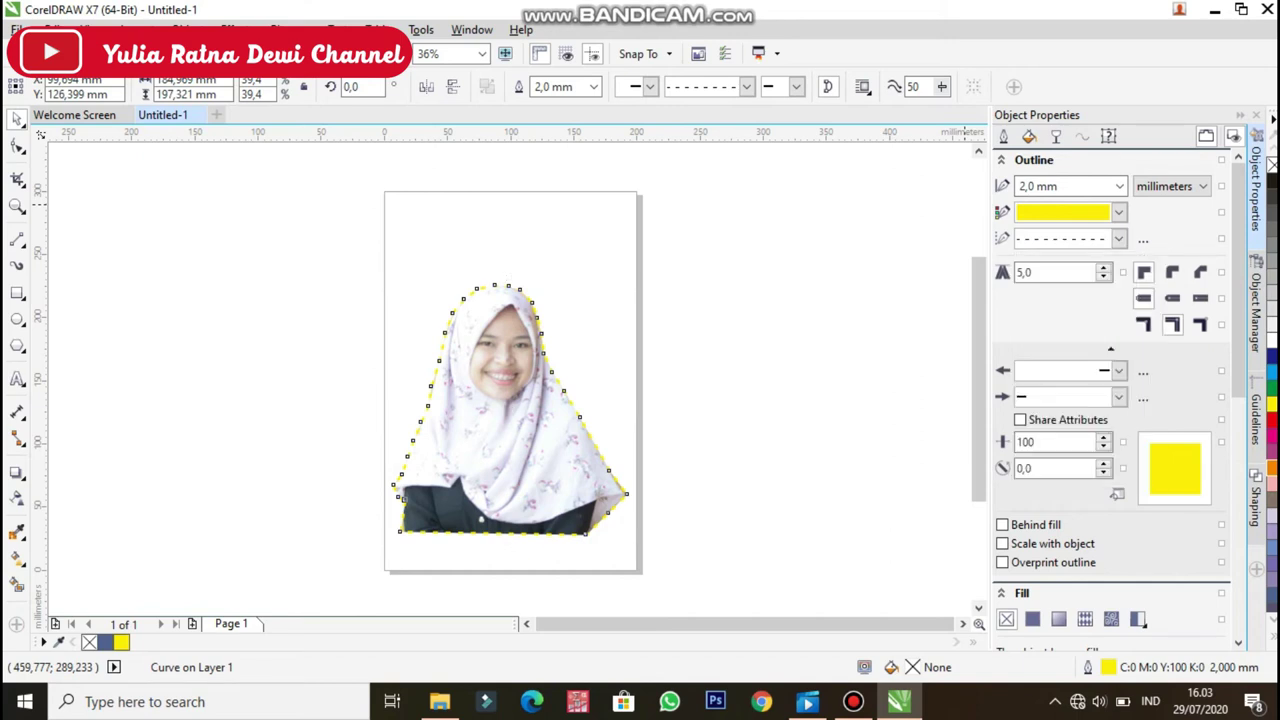
left_click(1078, 187)
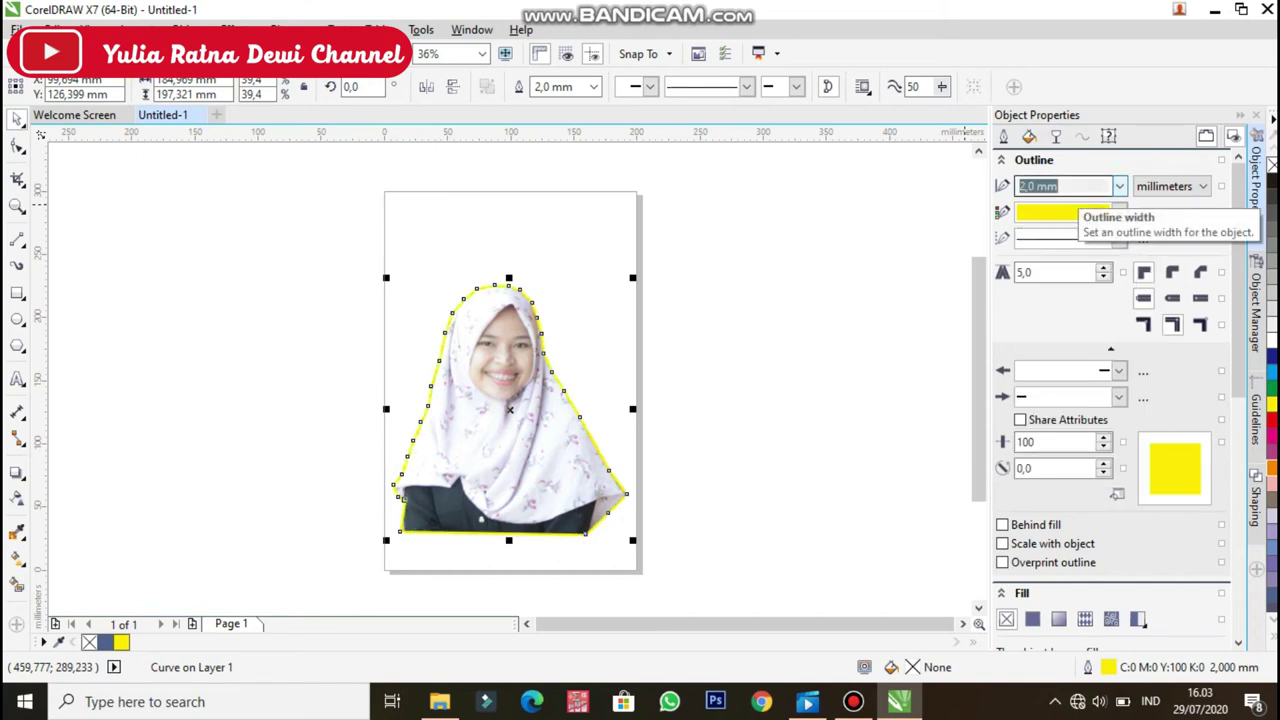
left_click(1119, 187)
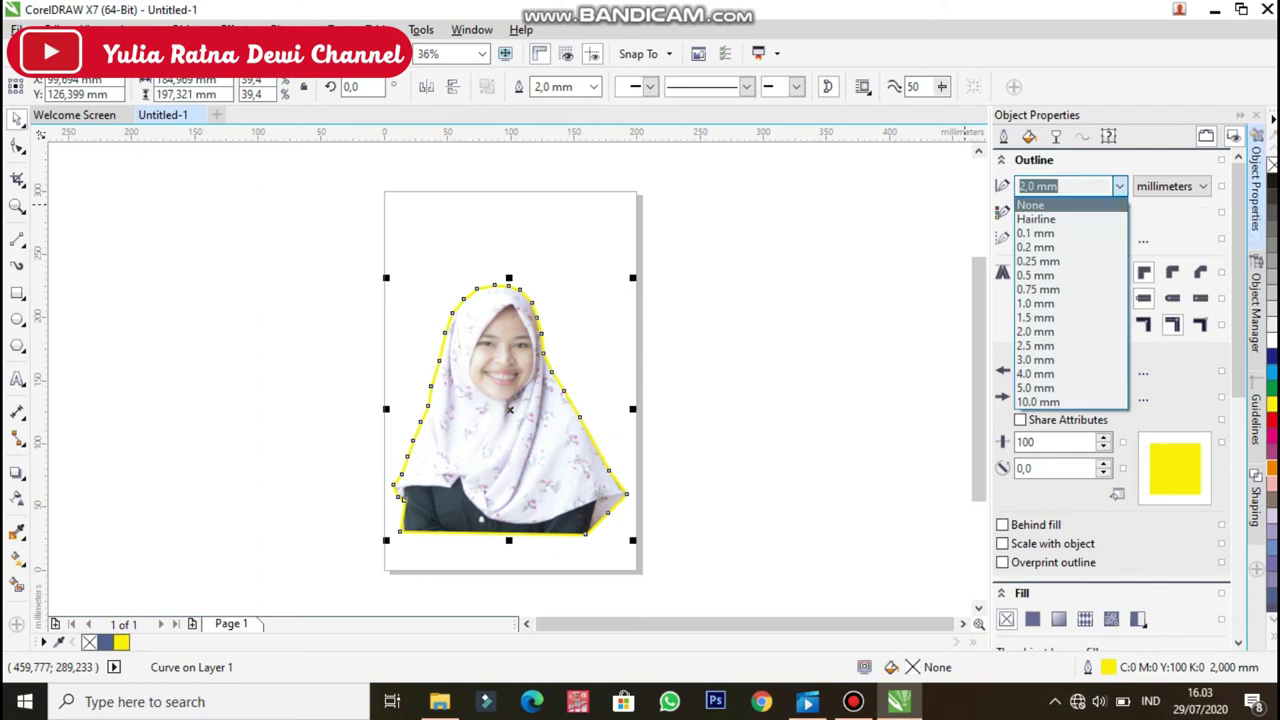
left_click(1119, 187)
left_click(1119, 212)
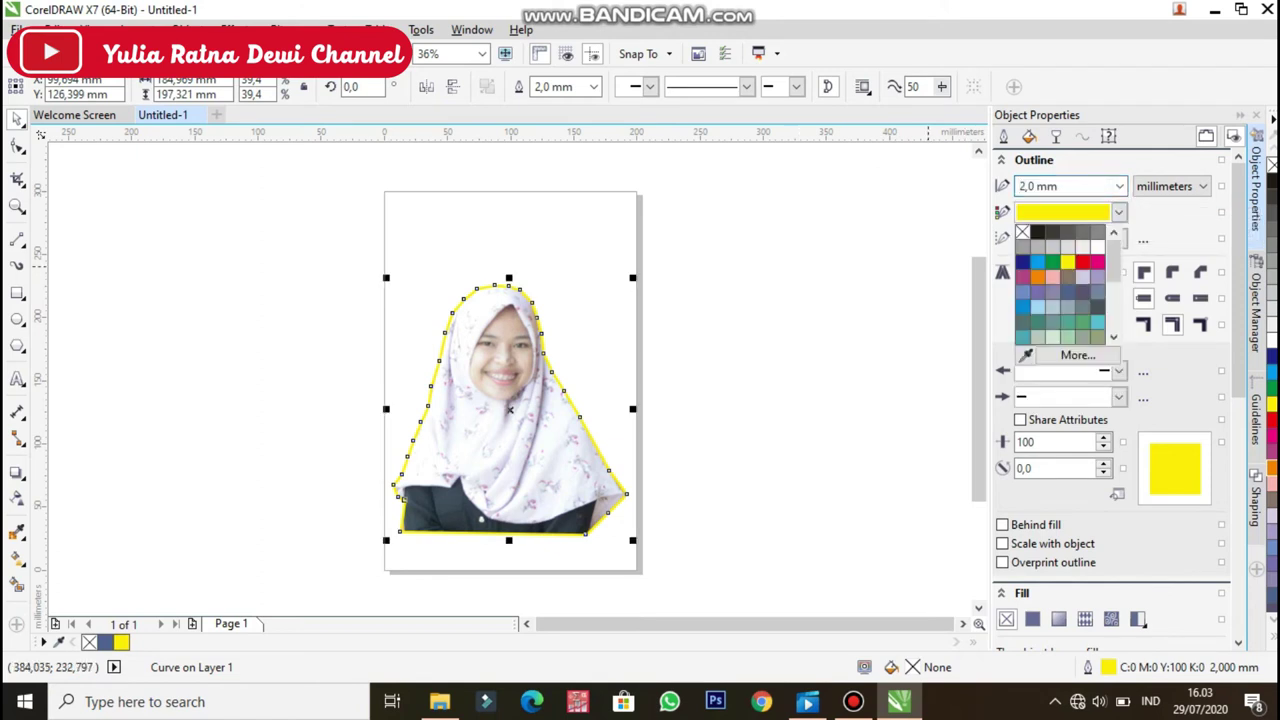
left_click(1083, 262)
left_click(351, 249)
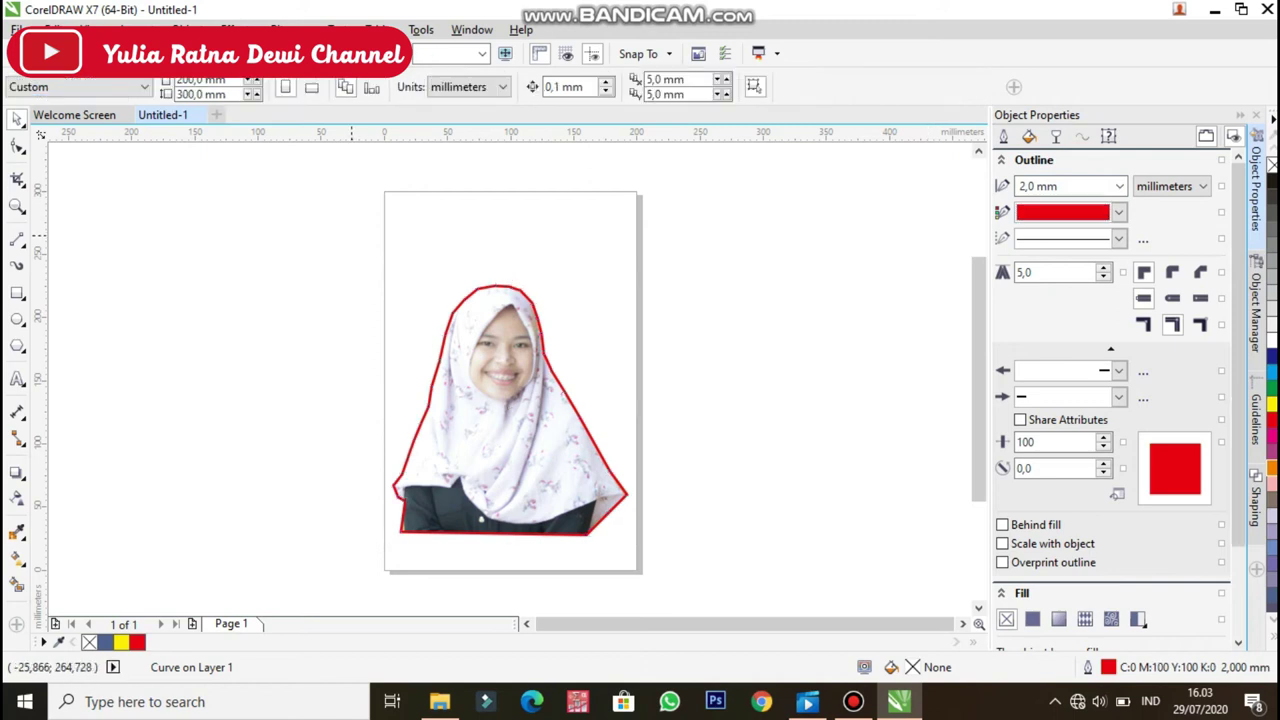
Draw a rectangle about 201 x 264 mm across the page around the cutout and shift it up about 2 mm.
left_click(17, 292)
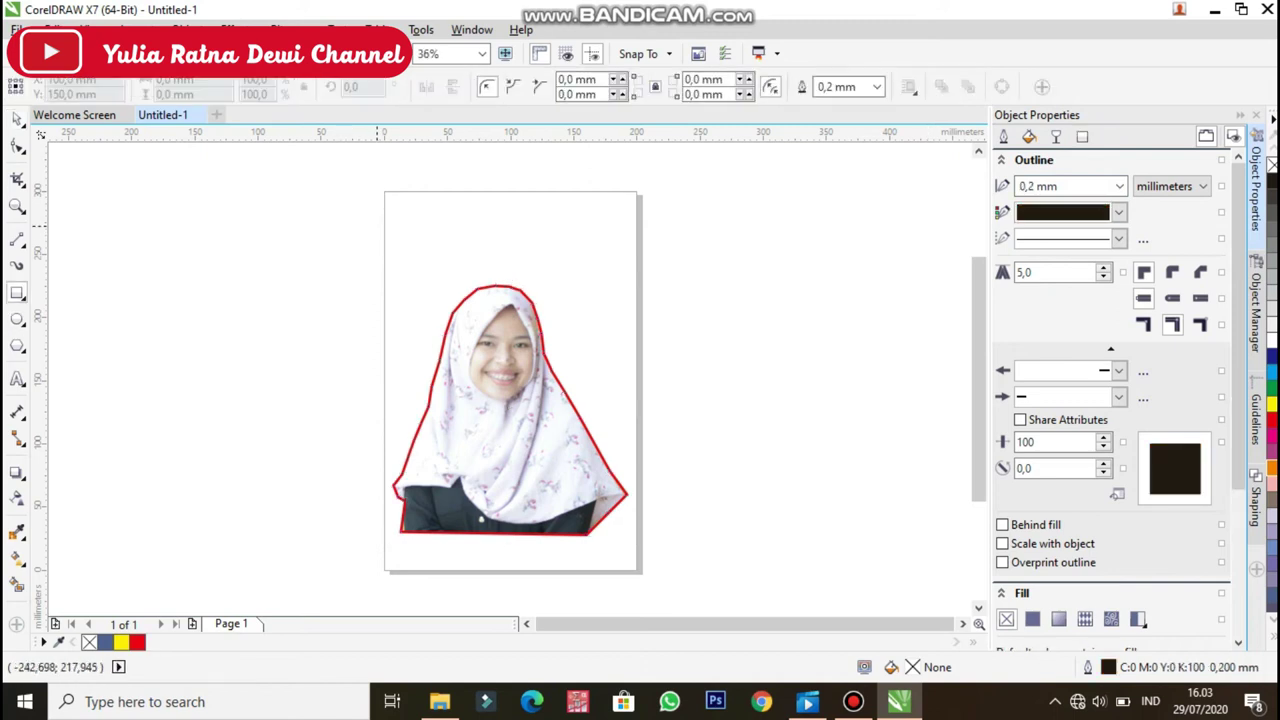
left_click_drag(383, 207, 637, 540)
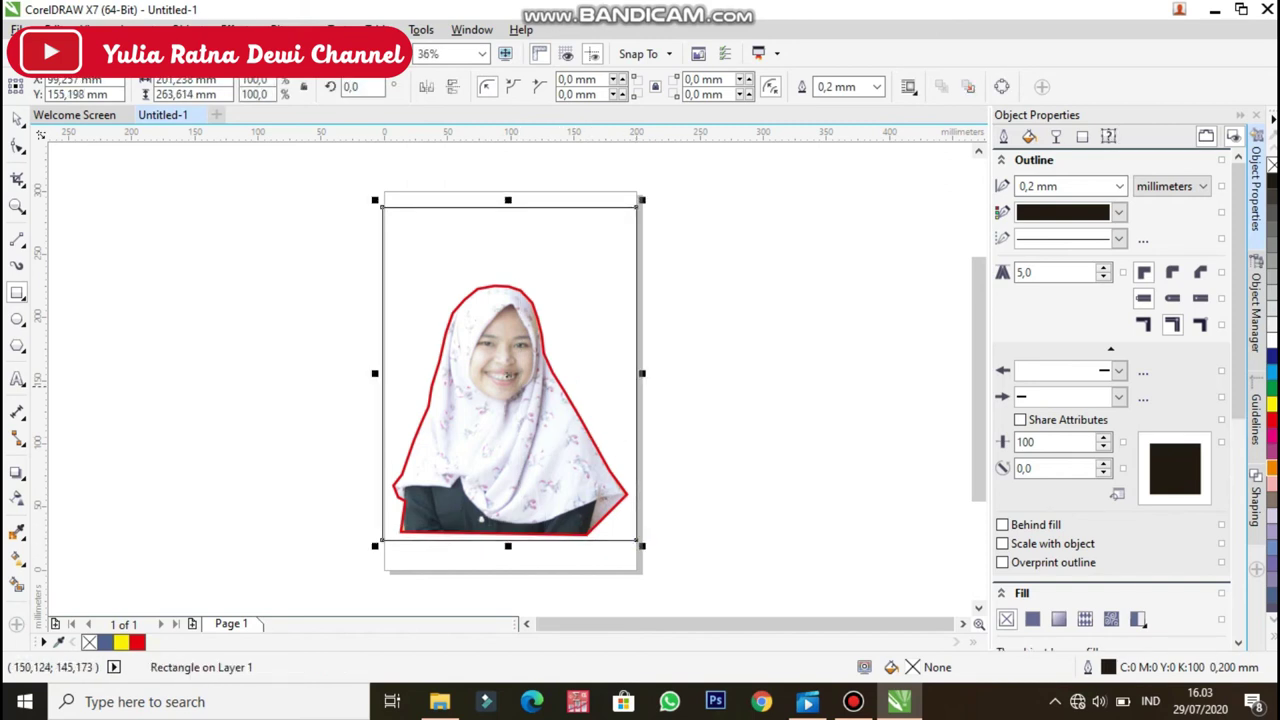
left_click(510, 375)
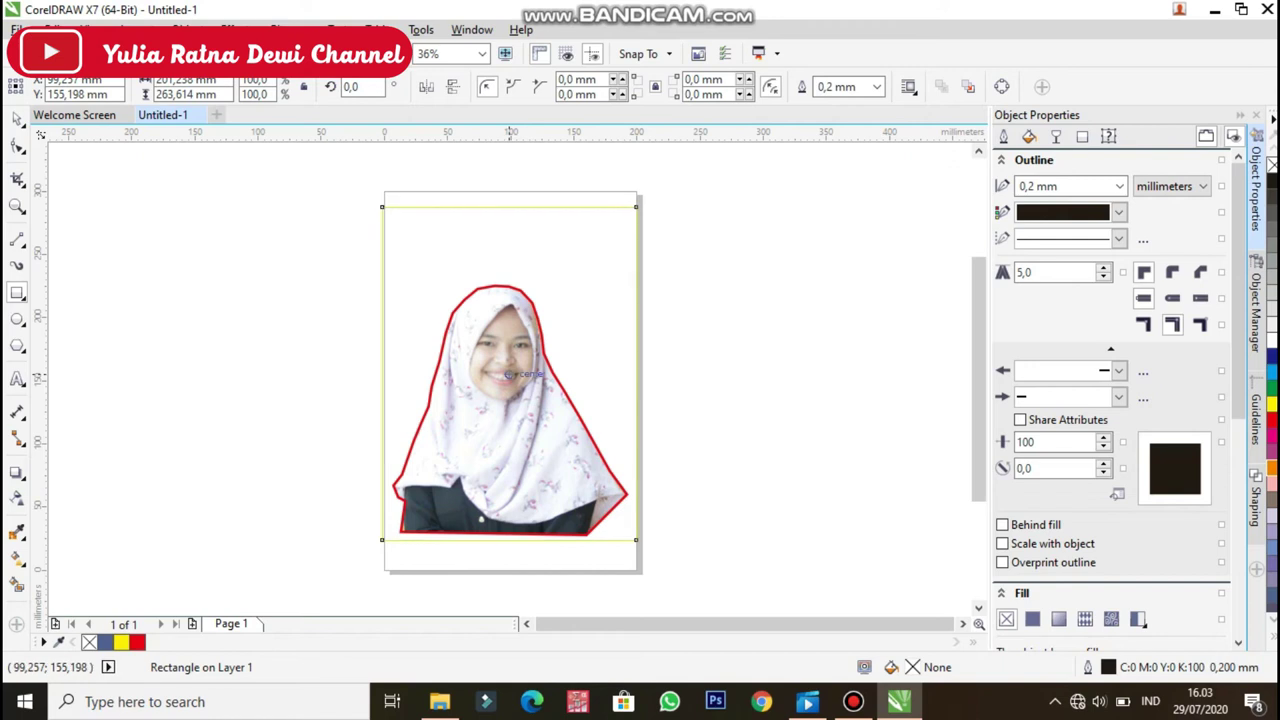
left_click(508, 374)
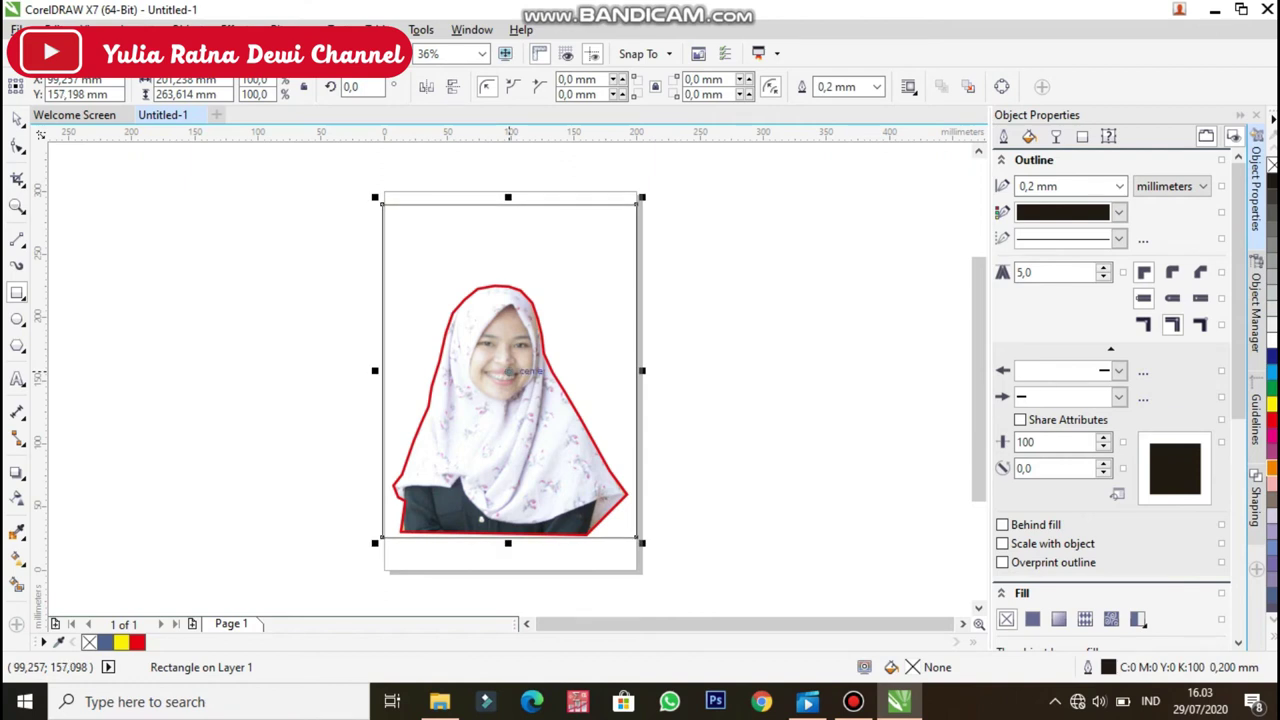
Move the rectangle around the cutout up about 1 mm and fill it with red.
key("Up")
key("Up")
key("Up")
key("Up")
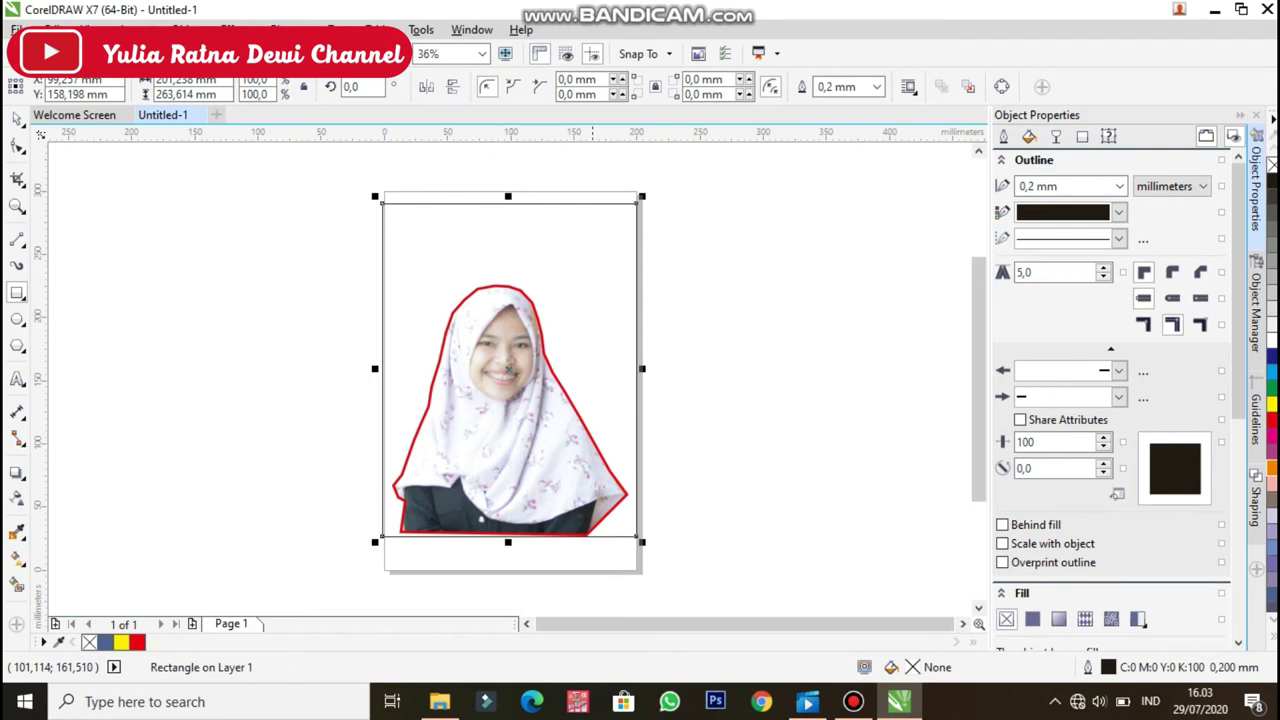
left_click(1272, 421)
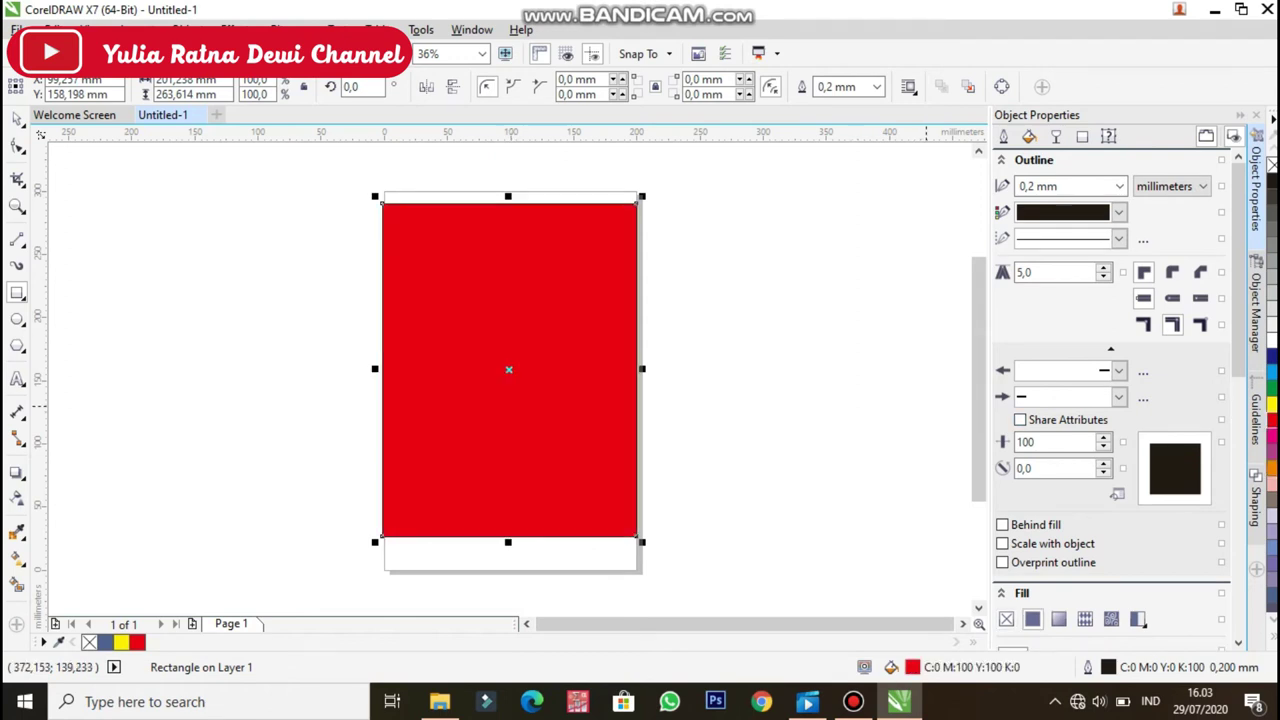
Remove the rectangle's outline and send the rectangle to the back of the page behind the cutout.
left_click(848, 86)
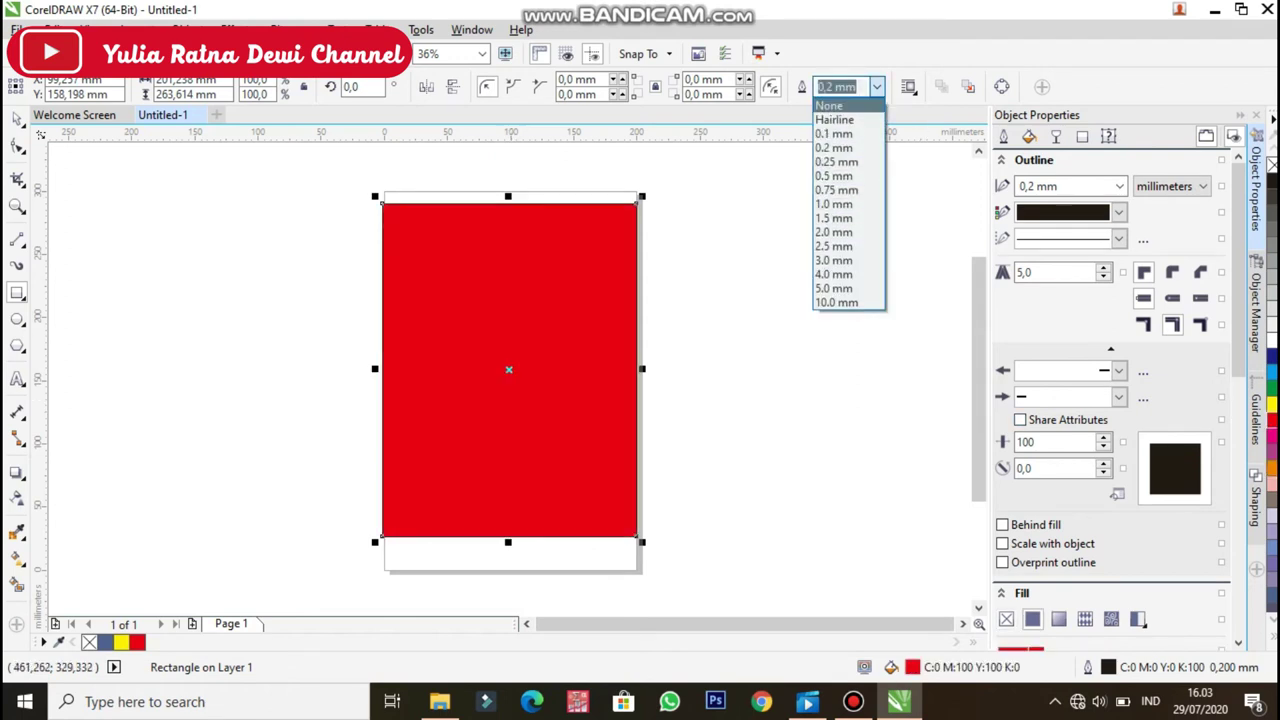
left_click(838, 105)
right_click(508, 198)
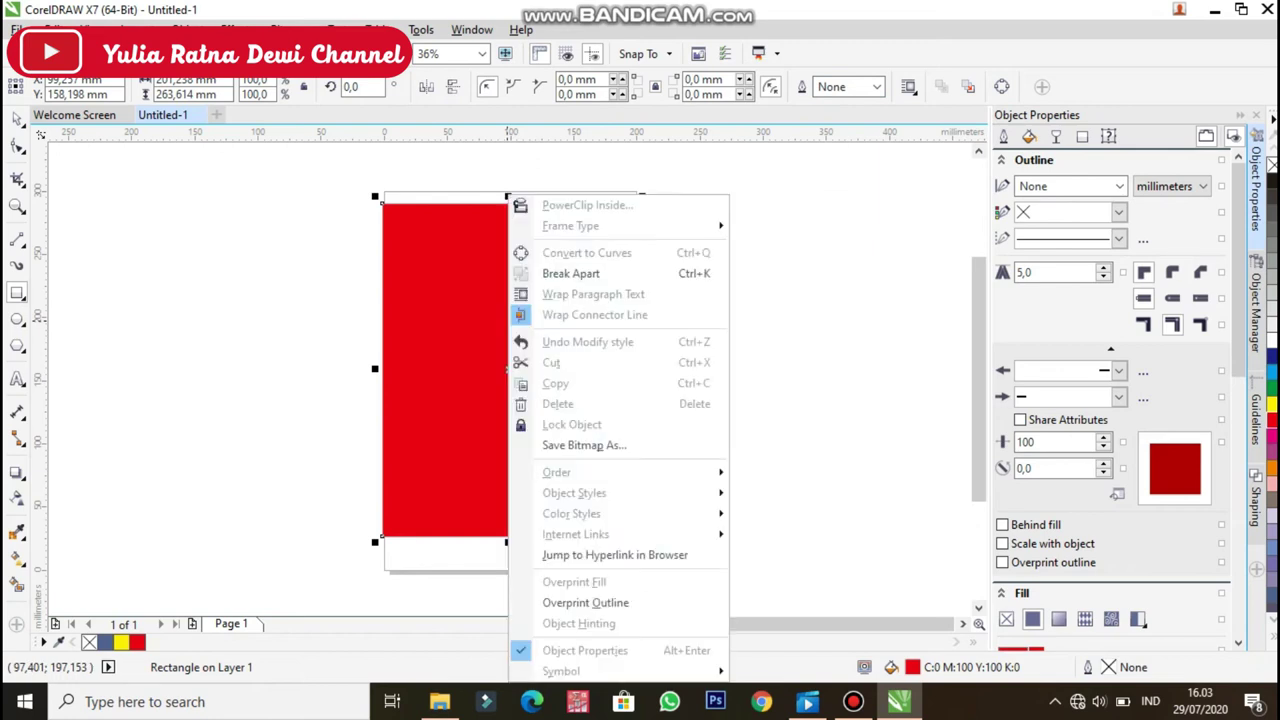
mouse_move(600, 472)
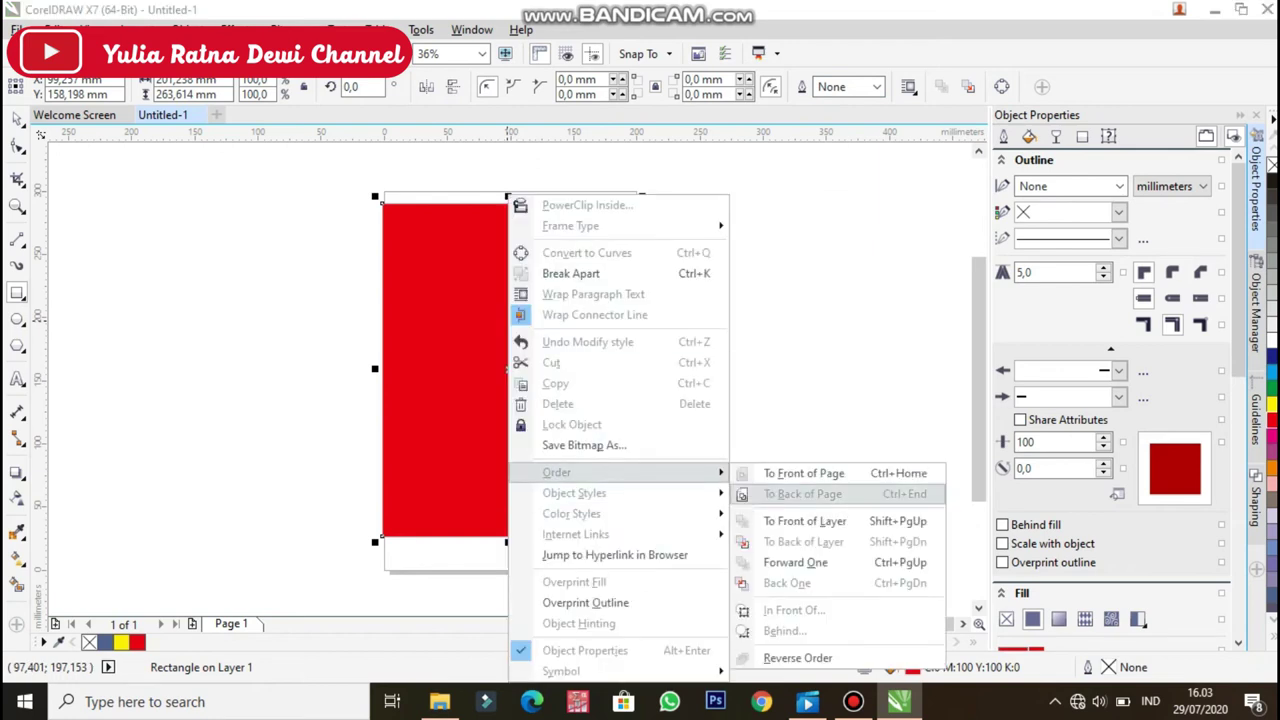
left_click(803, 494)
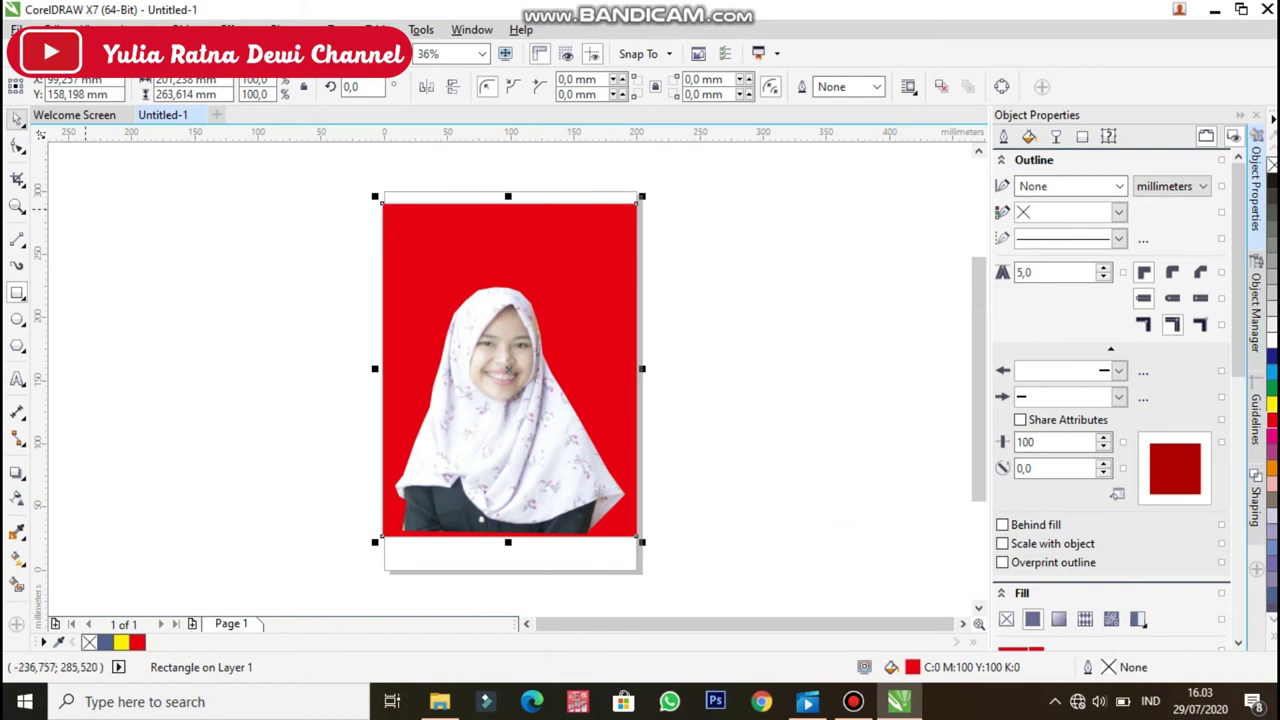
left_click(17, 119)
left_click(227, 421)
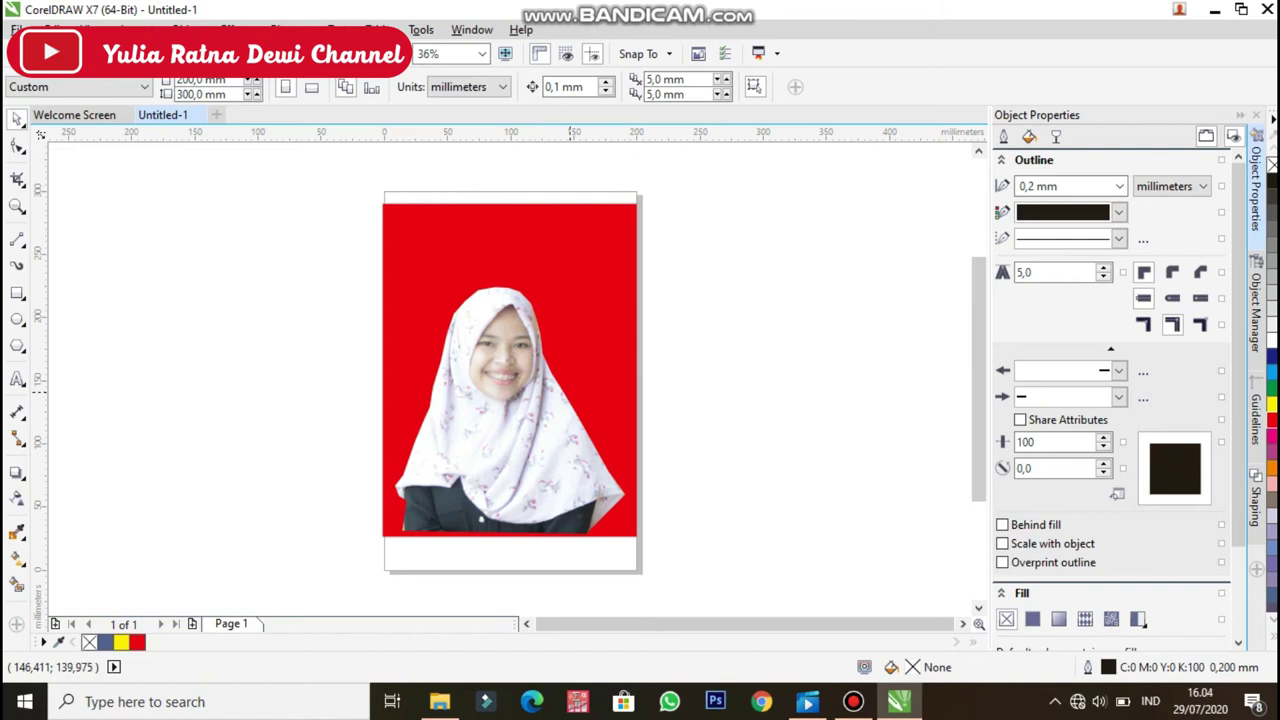
Change the cutout's outline colour and the background rectangle's fill to dark blue.
left_click(562, 393)
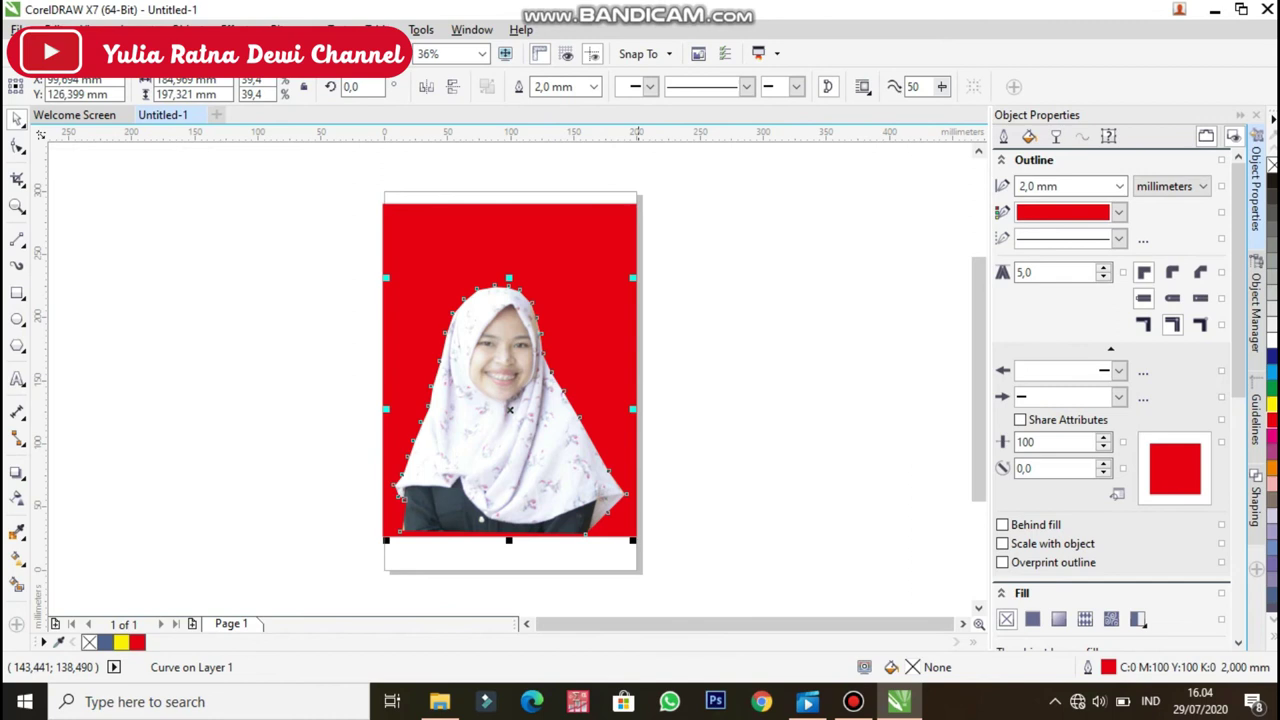
left_click(1118, 212)
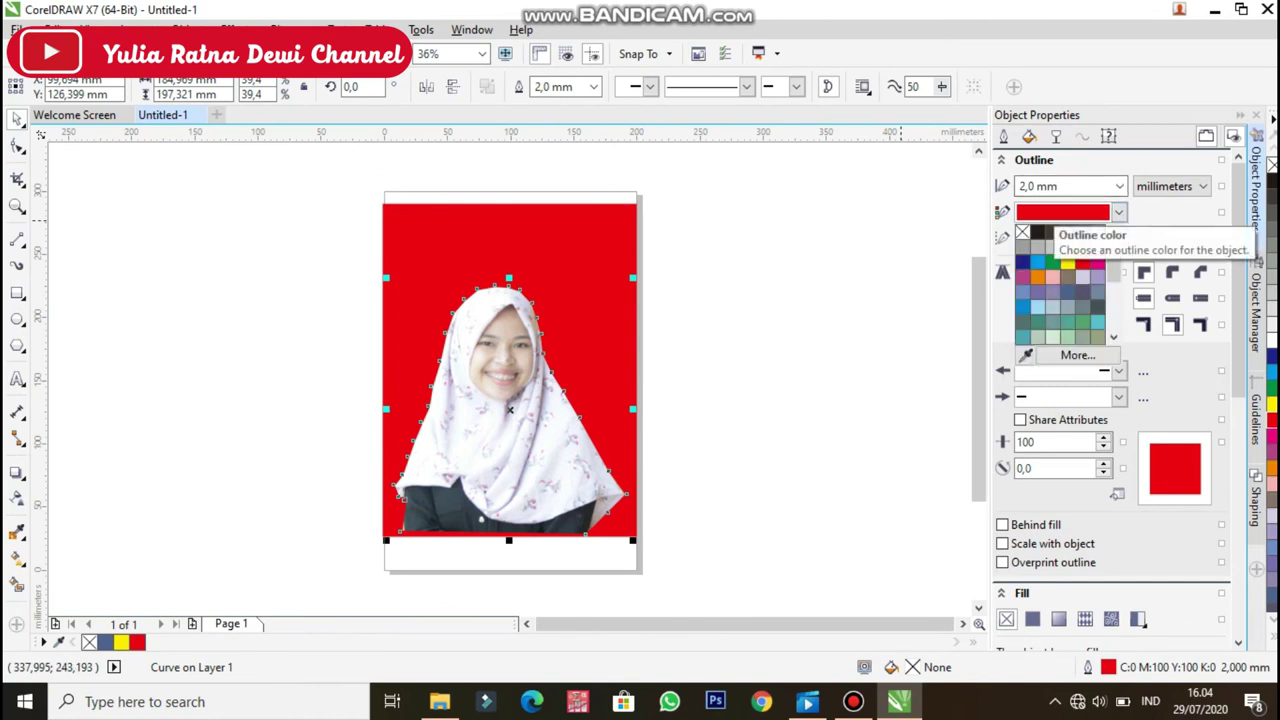
left_click(1023, 262)
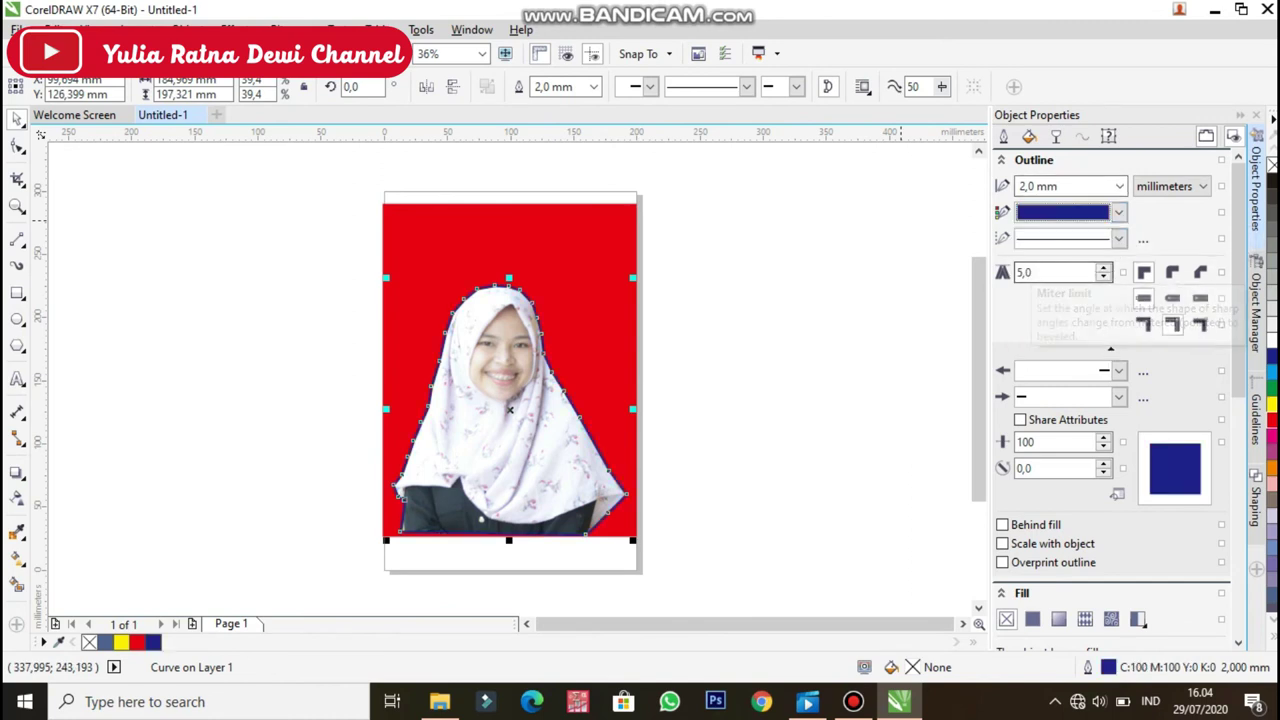
left_click(613, 351)
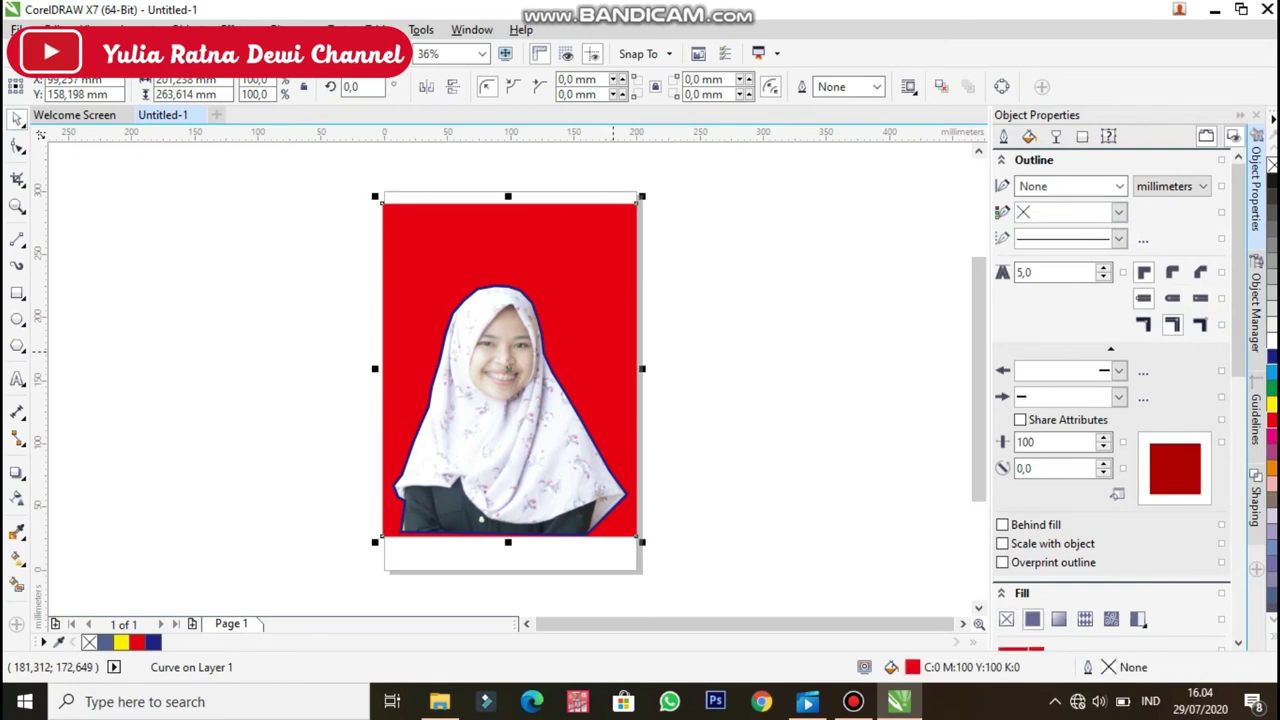
left_click(1272, 356)
left_click(1272, 360)
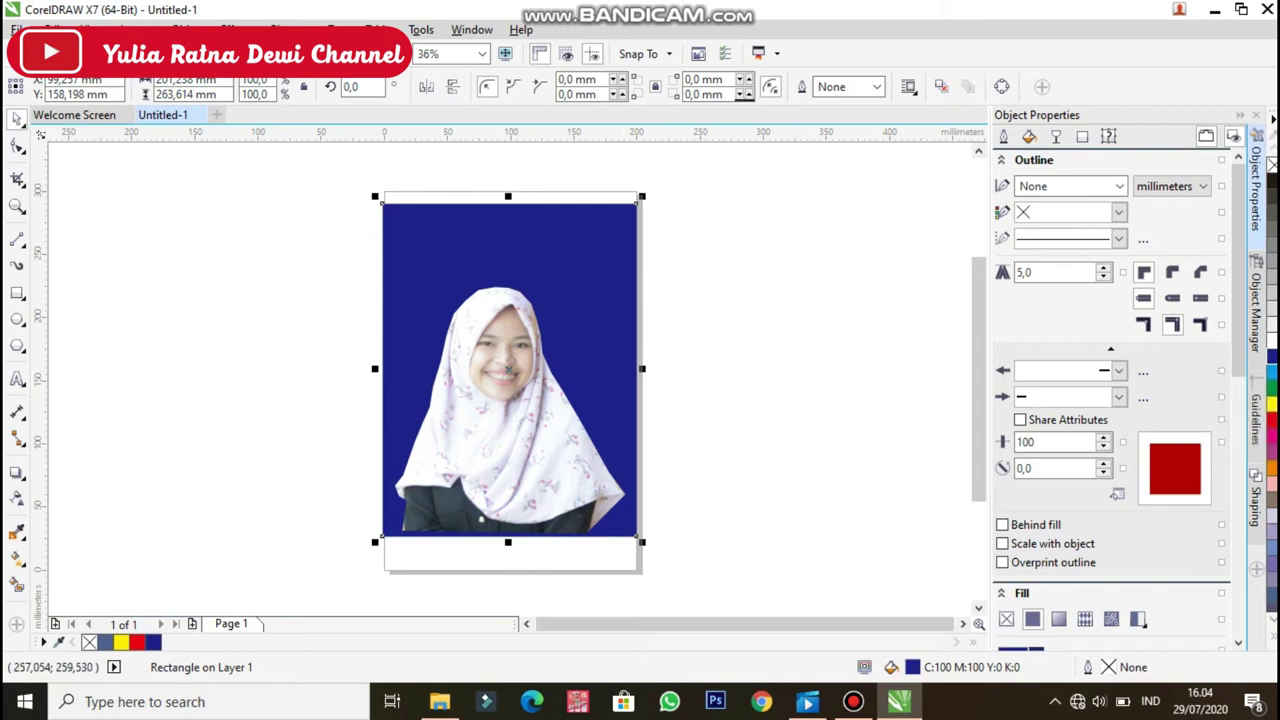
left_click_drag(292, 154, 839, 601)
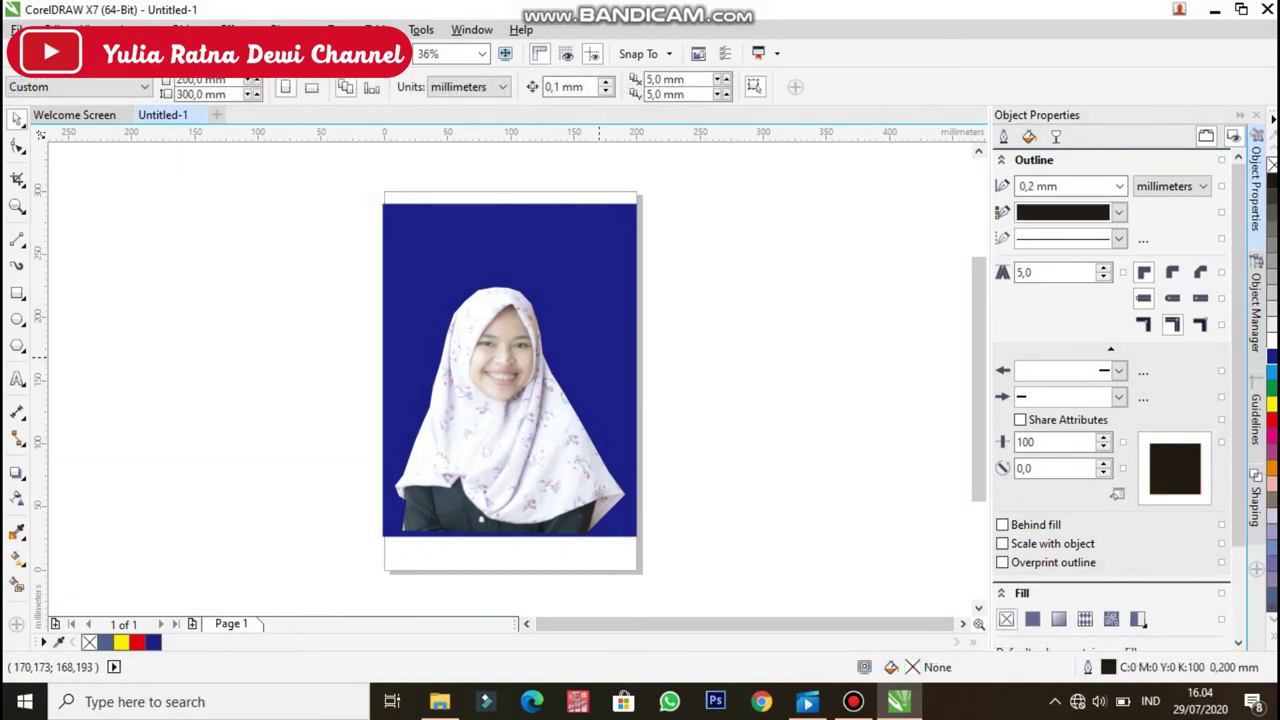
Change the cutout's outline colour and the background rectangle's fill to green.
left_click(584, 422)
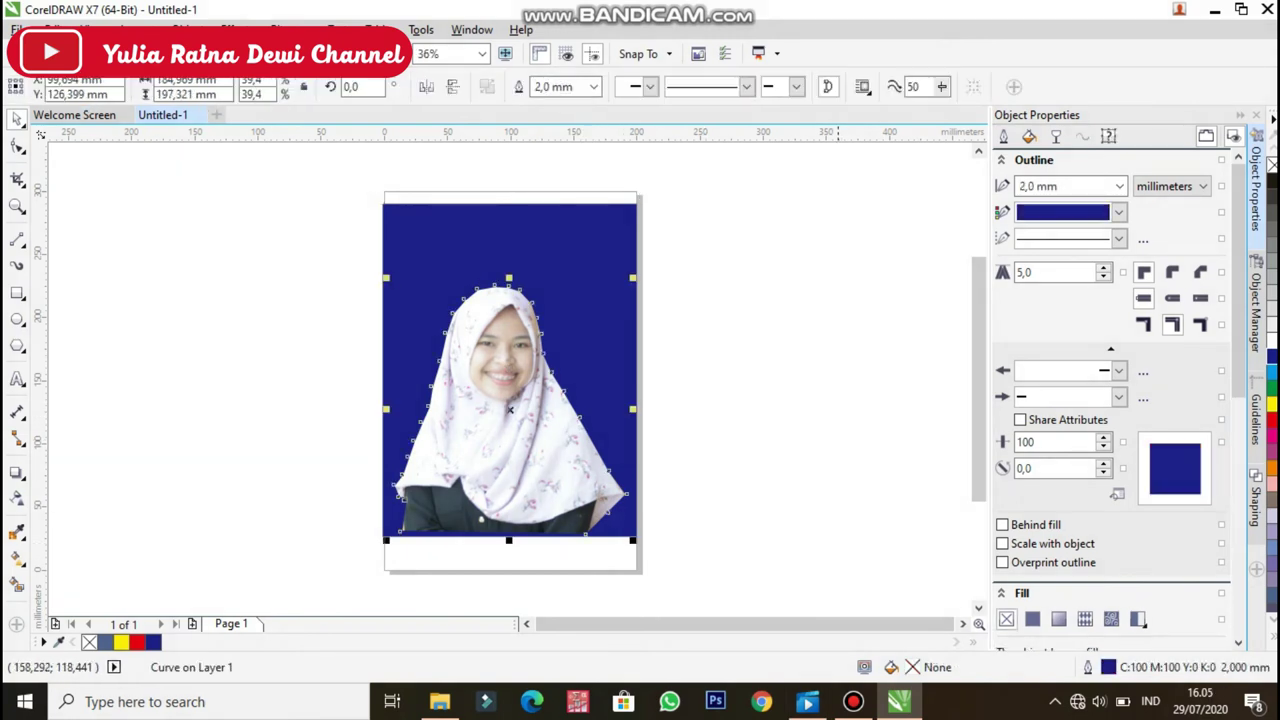
left_click(1118, 212)
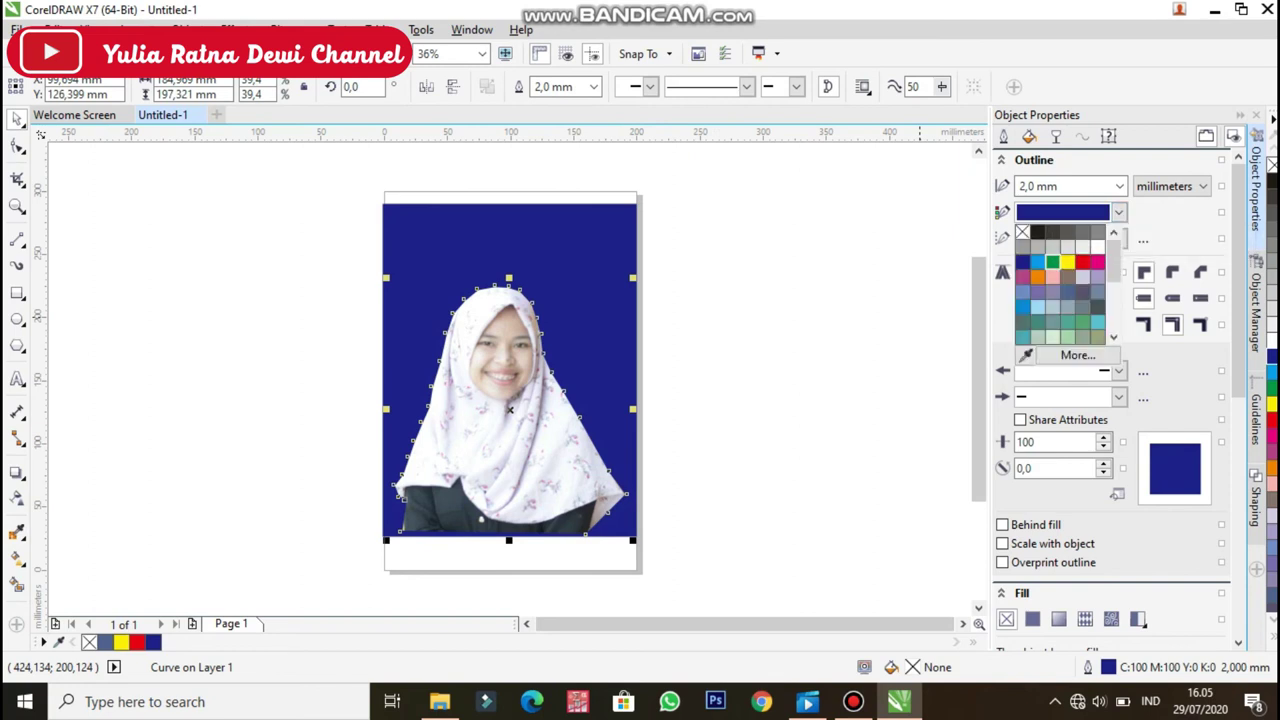
left_click(1052, 262)
left_click(590, 246)
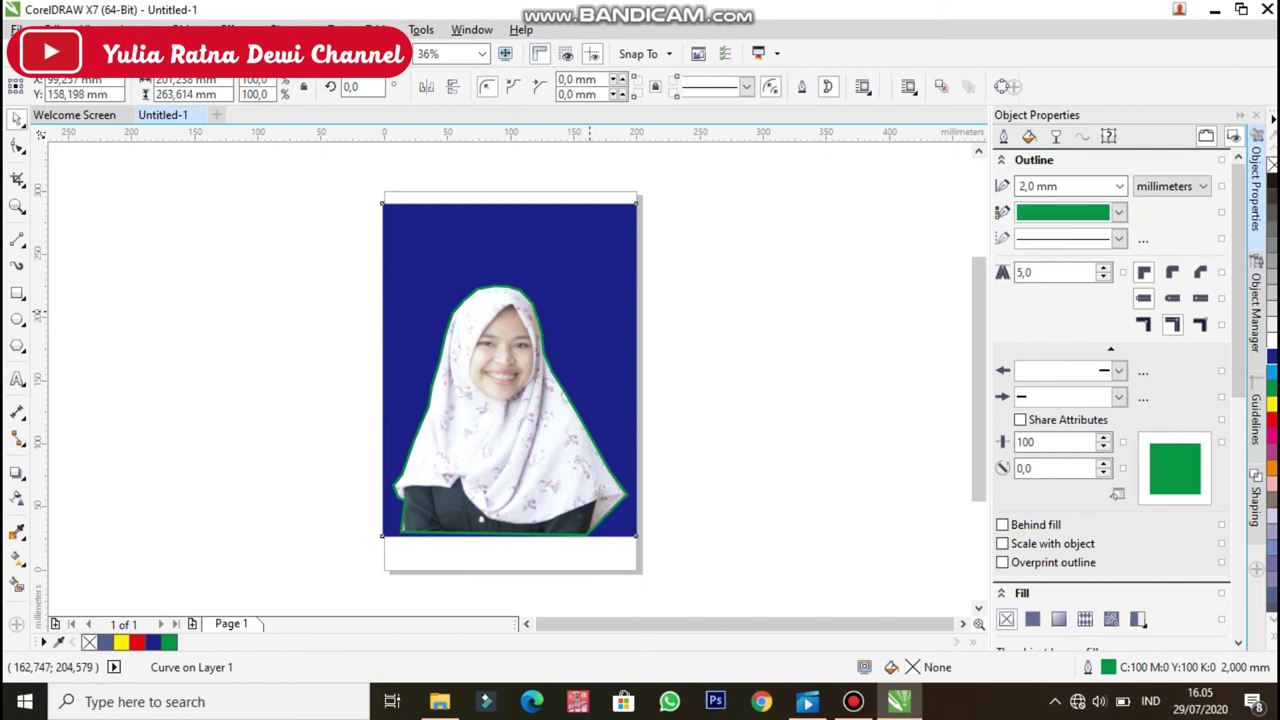
left_click(1271, 388)
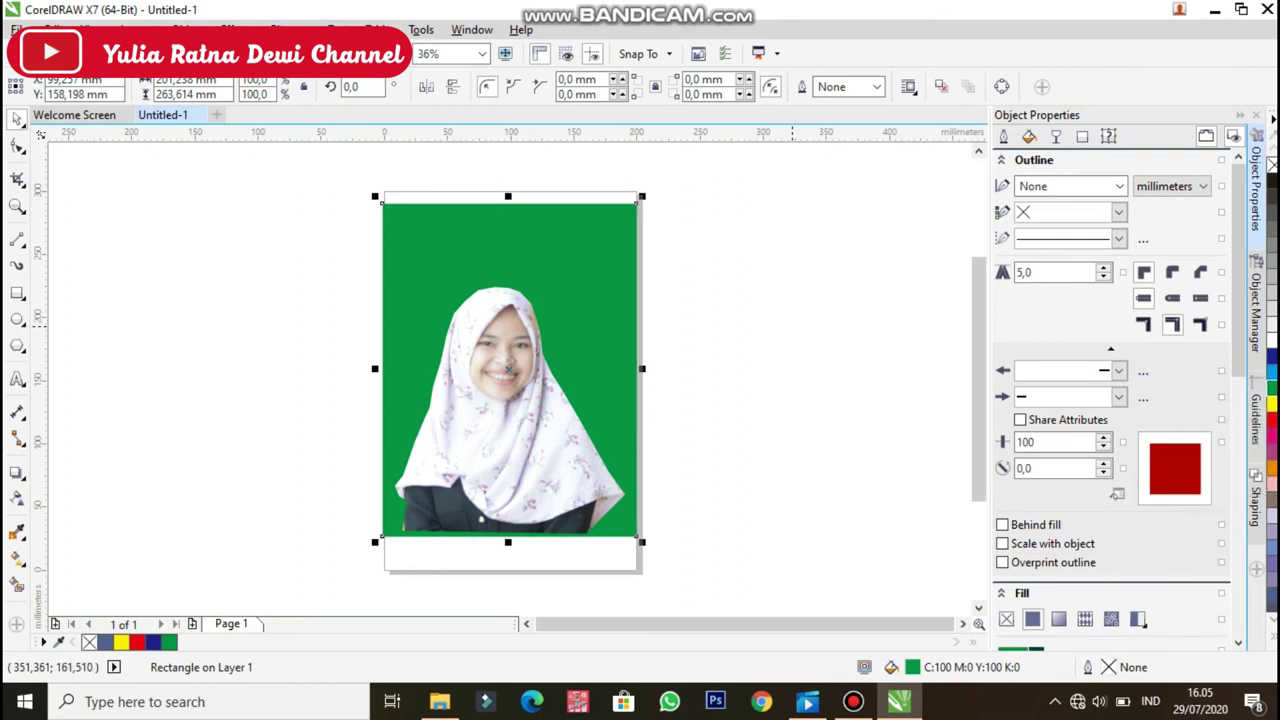
Crop a thin strip off the green rectangle's lower edge, leaving it about 257 mm high.
left_click(17, 178)
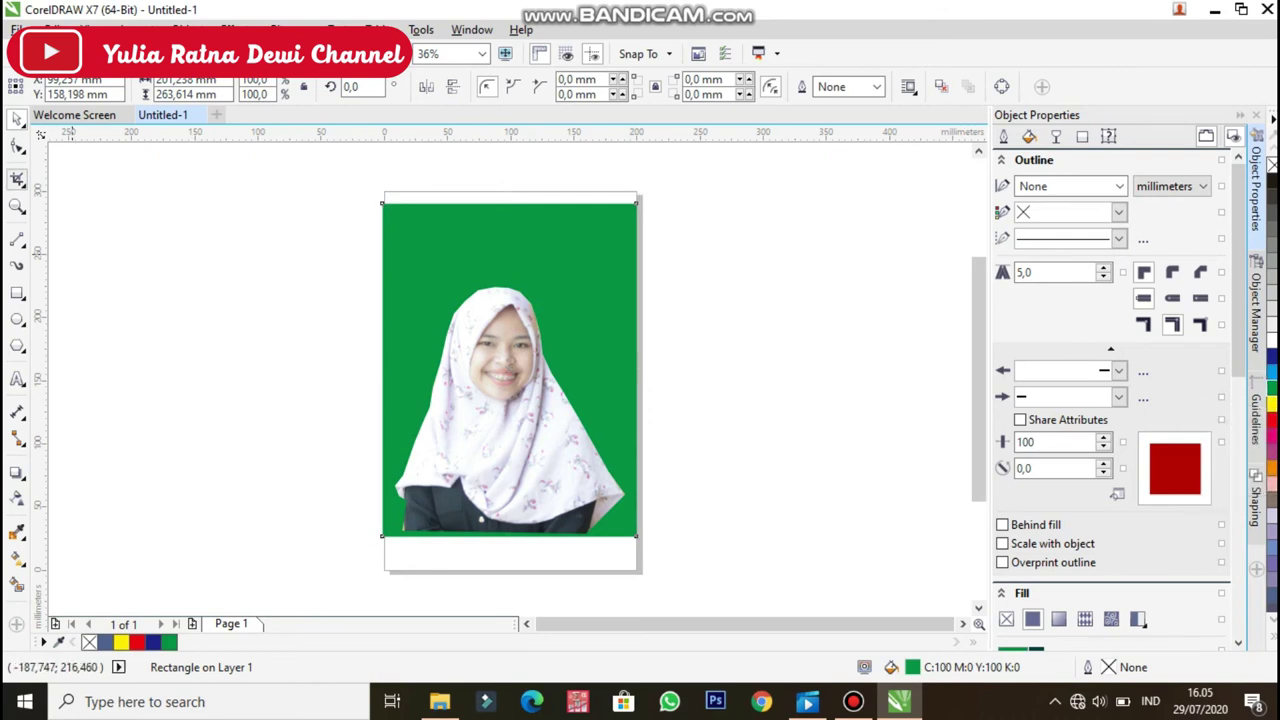
left_click_drag(383, 204, 637, 529)
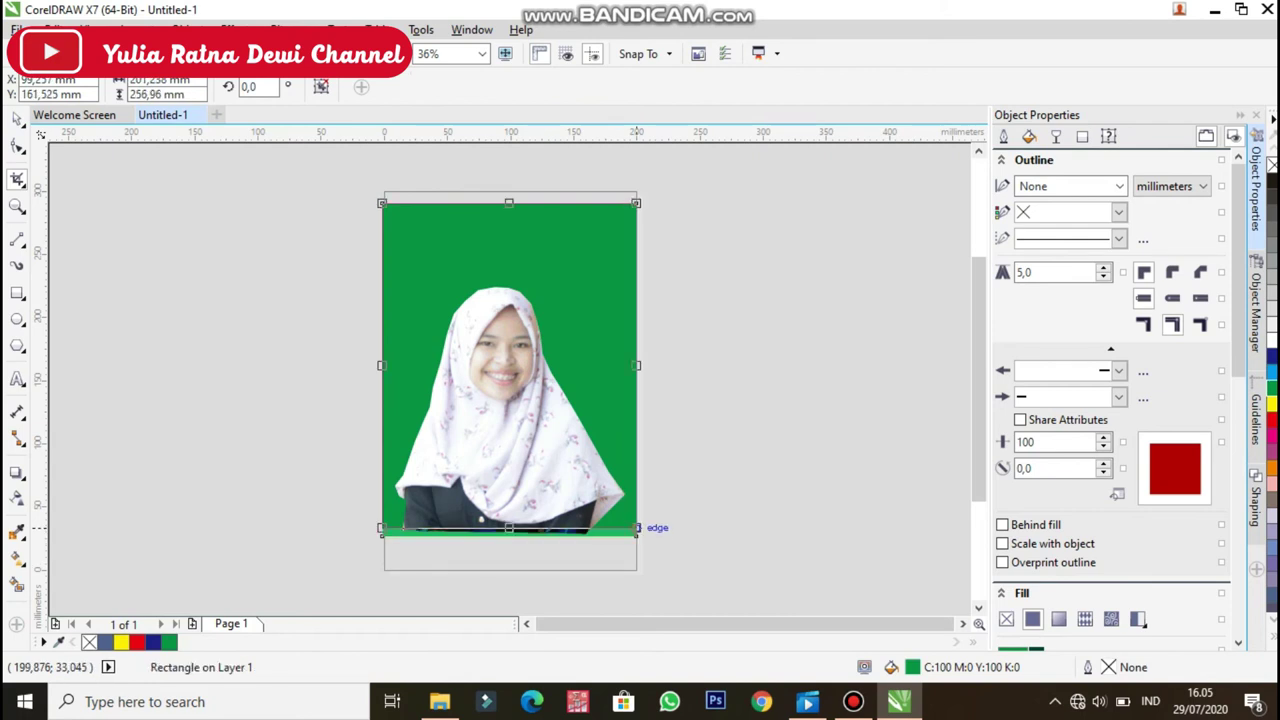
key("Return")
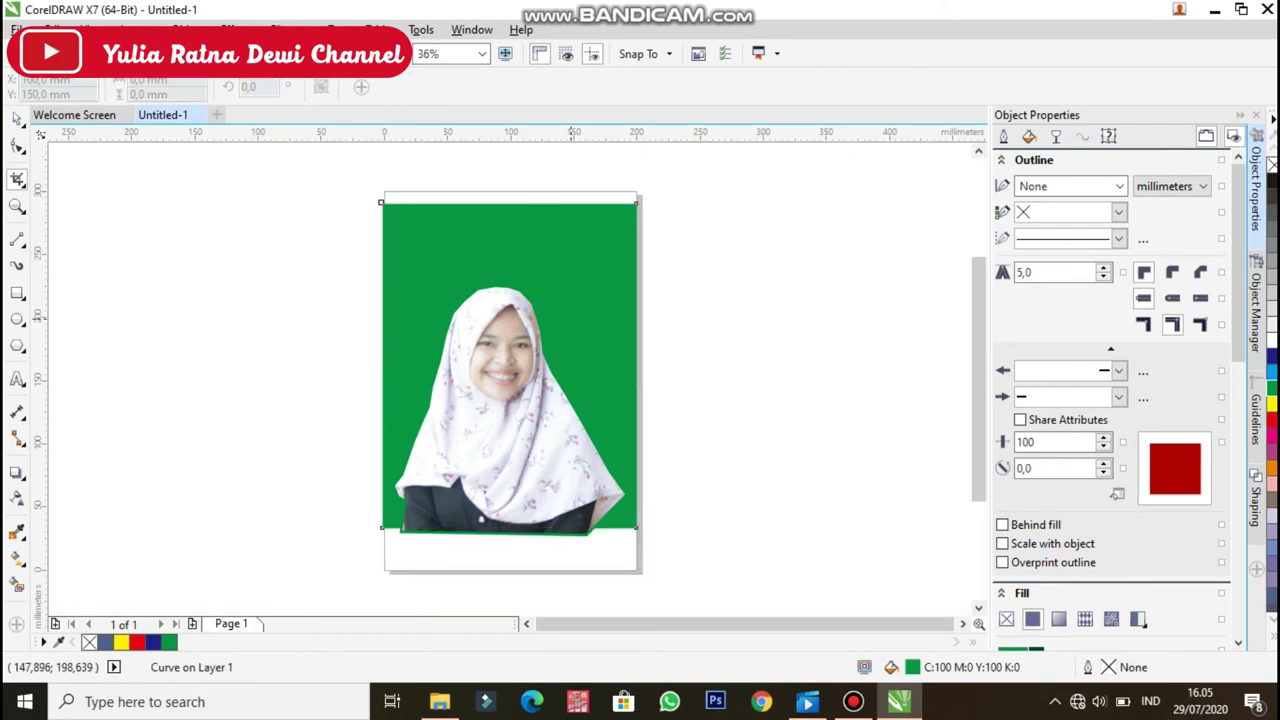
left_click(17, 118)
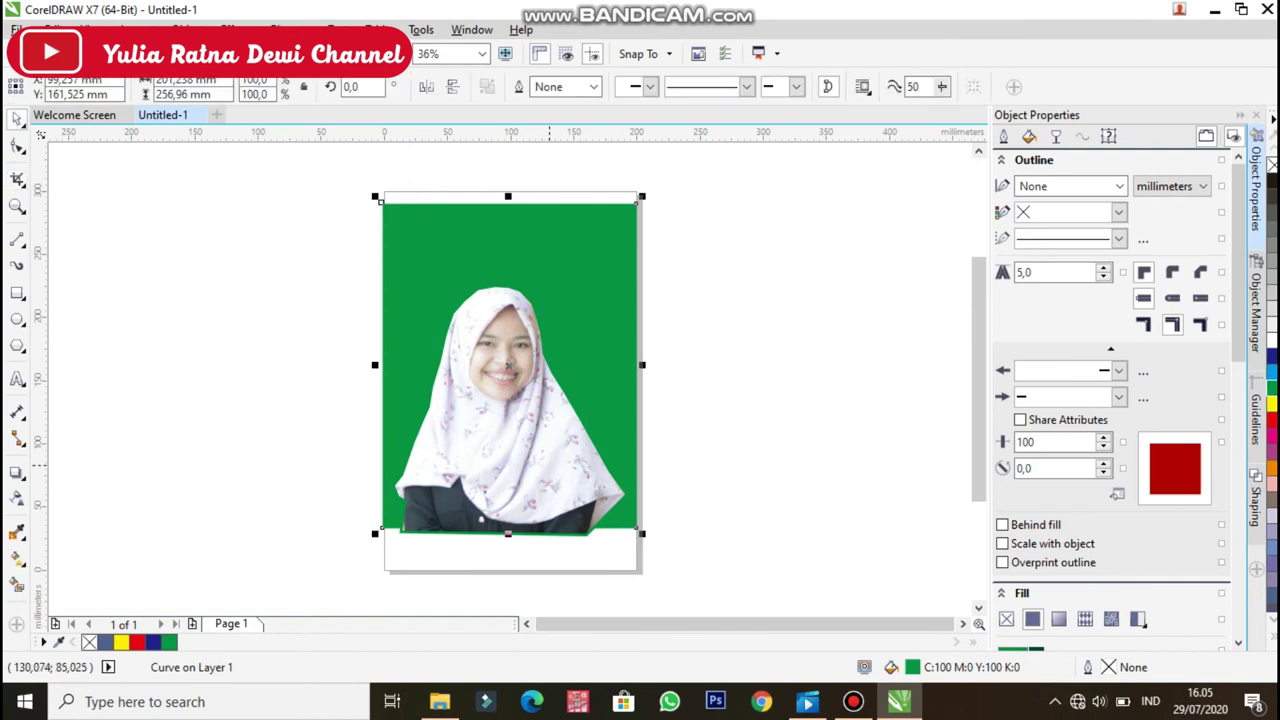
Group the cutout photo with its green outline.
left_click(551, 467)
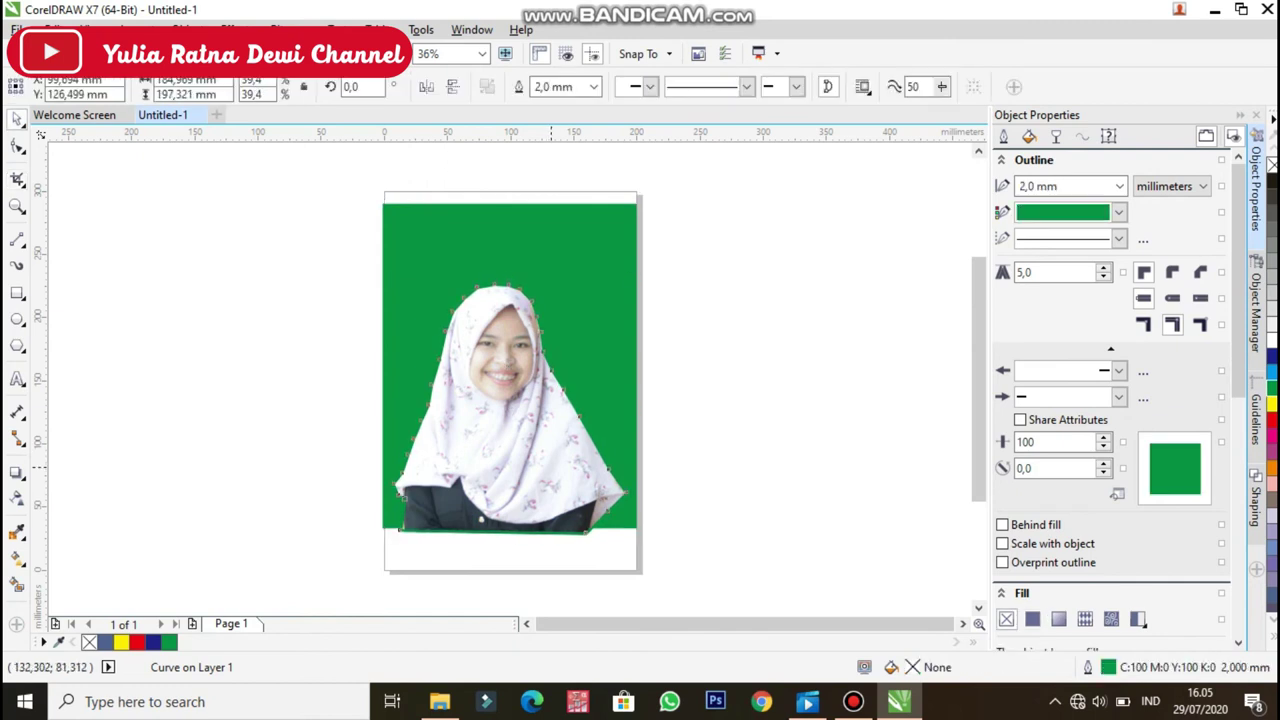
left_click(400, 495)
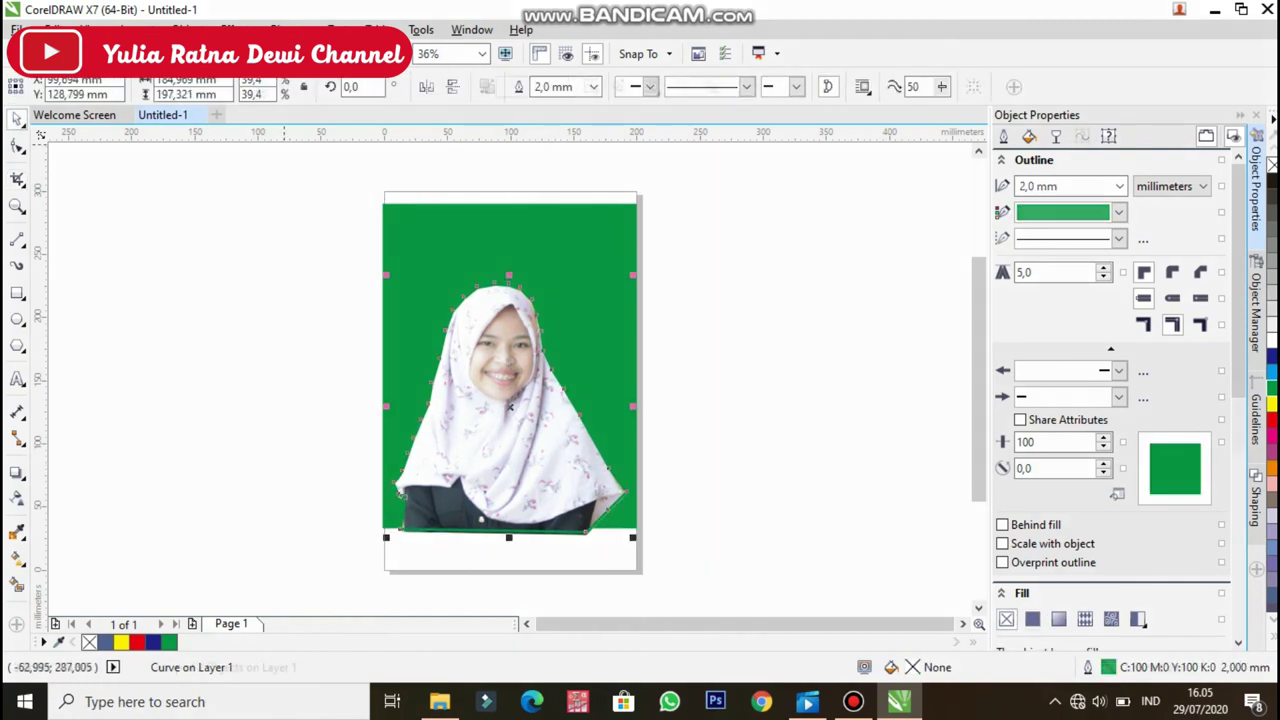
left_click(774, 160)
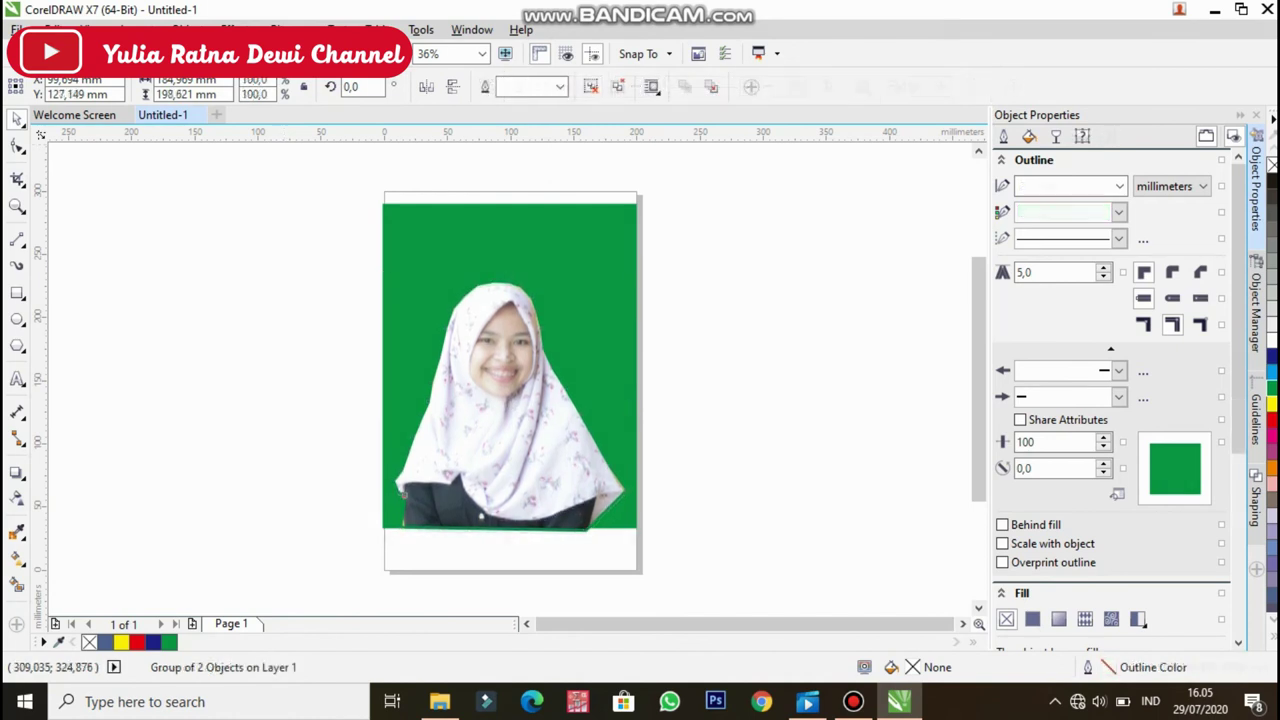
Move the grouped cutout up about 5 mm and slightly to the right so it sits within the green background.
key("Up")
key("Up")
key("Up")
key("Up")
key("Up")
key("Up")
key("Up")
key("Up")
key("Up")
key("Up")
key("Up")
key("Up")
key("Up")
key("Up")
key("Up")
key("Up")
key("Up")
key("Up")
key("Up")
key("Up")
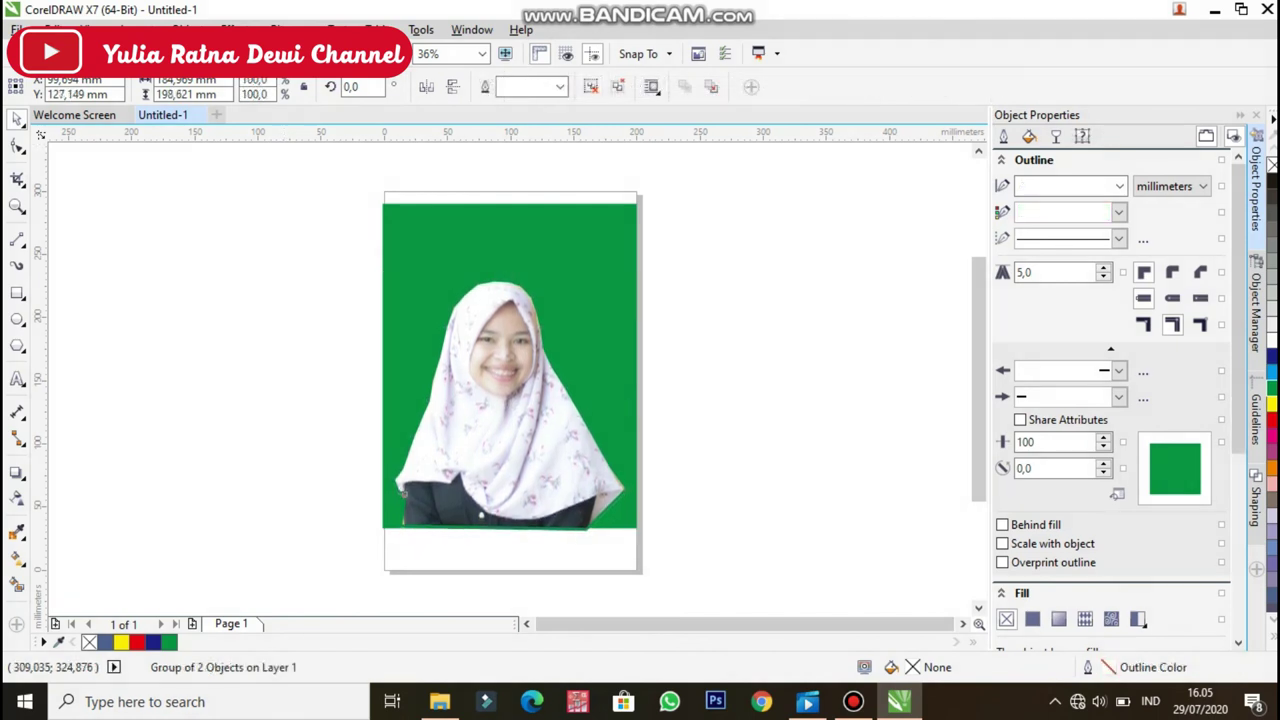
left_click_drag(510, 403, 511, 403)
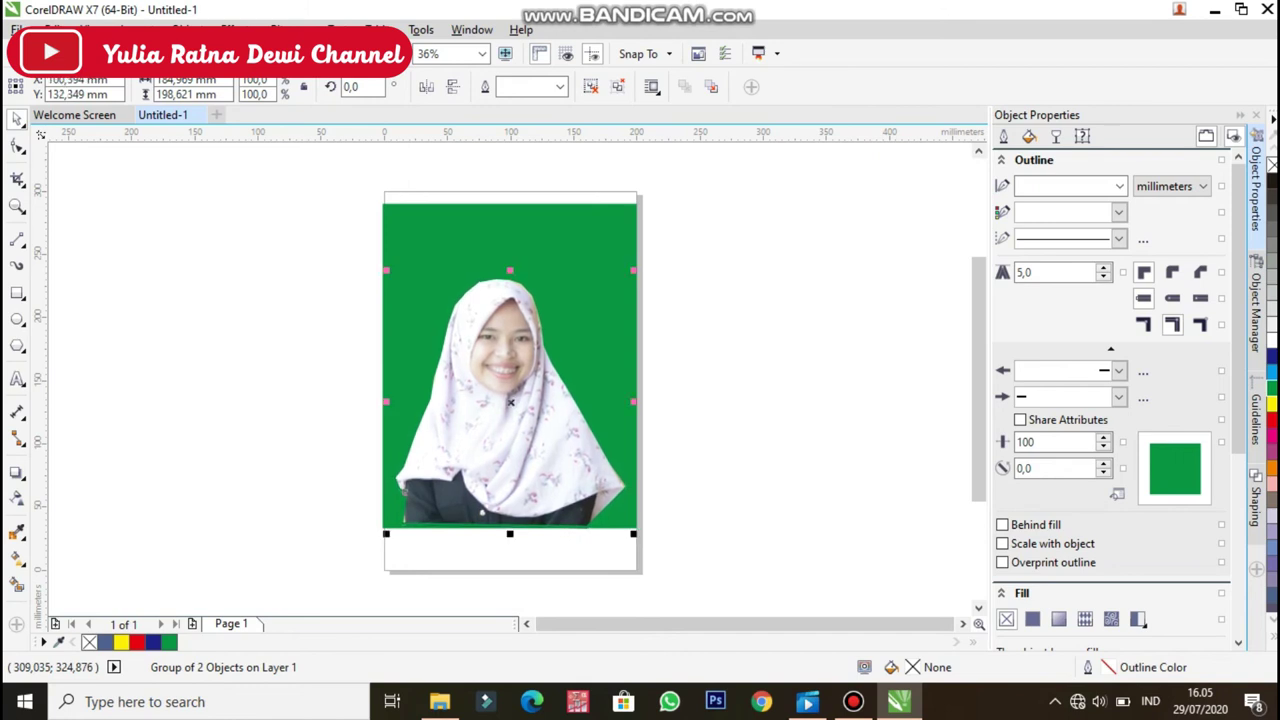
left_click(770, 268)
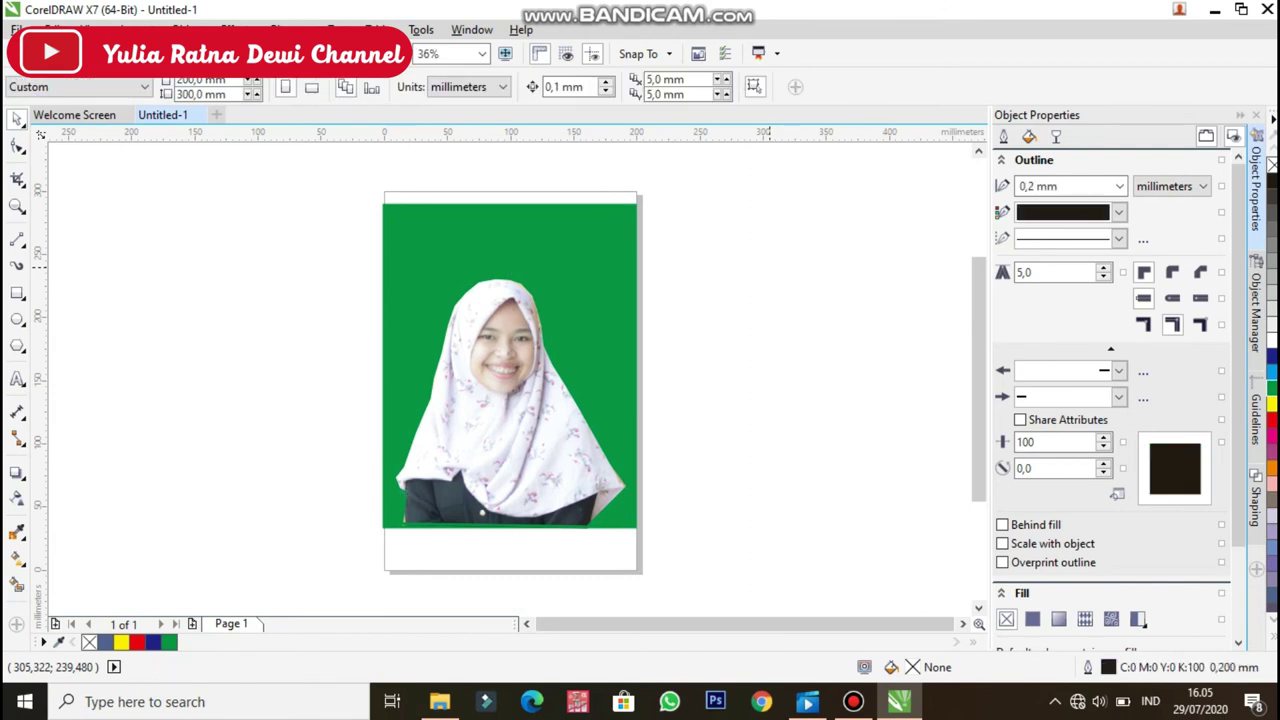